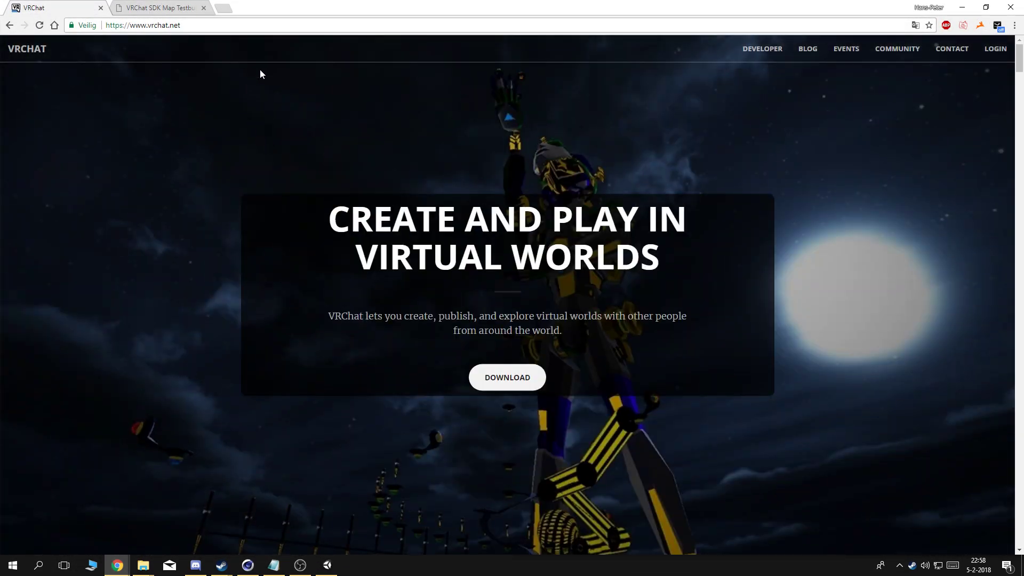
- View the VRChat website's Windows download section with the Steam client and SDK options, and switch to Unity
left_click(528, 376)
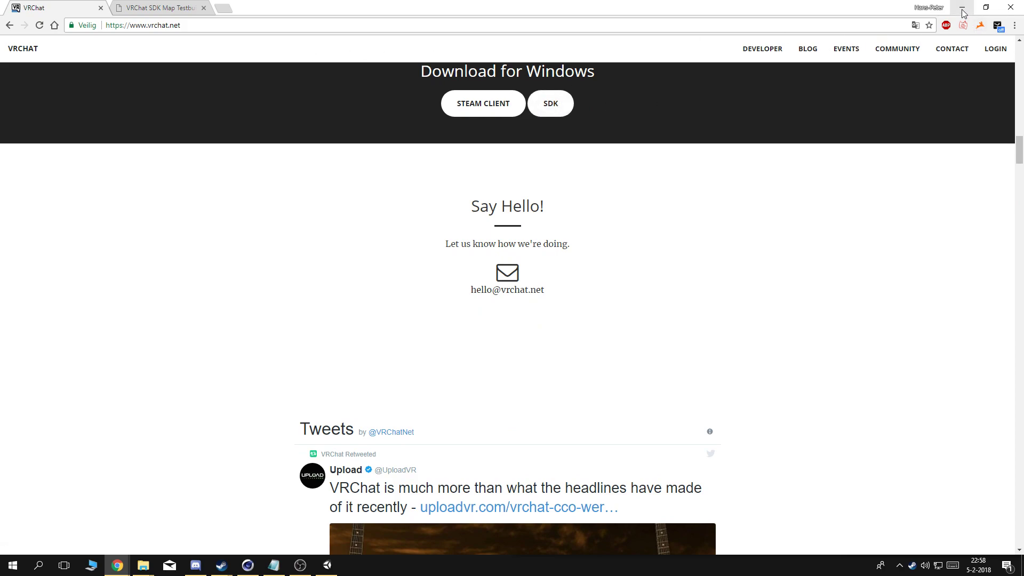
scroll(679, 235, "up", 3)
scroll(564, 281, "down", 3)
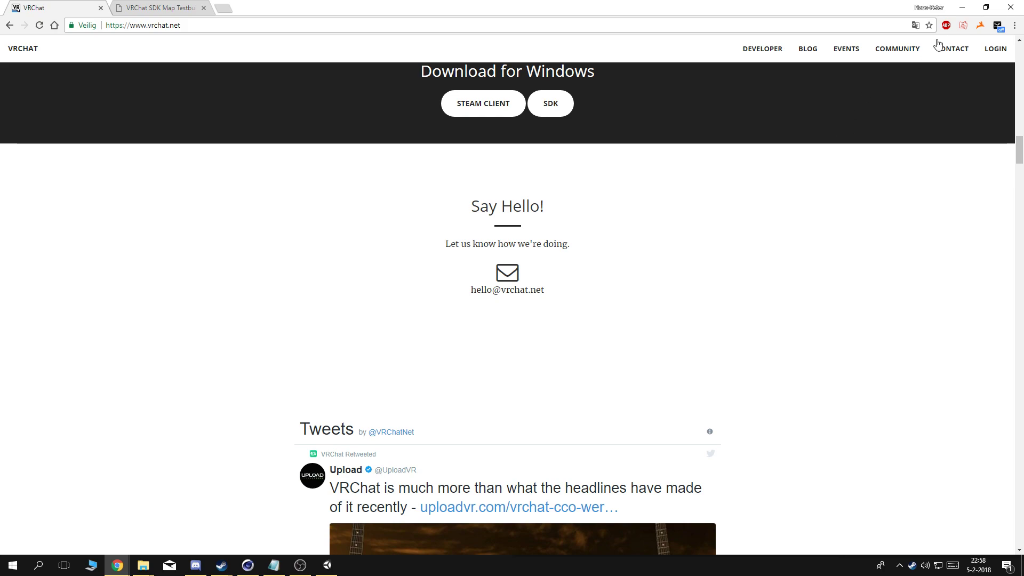
left_click(962, 7)
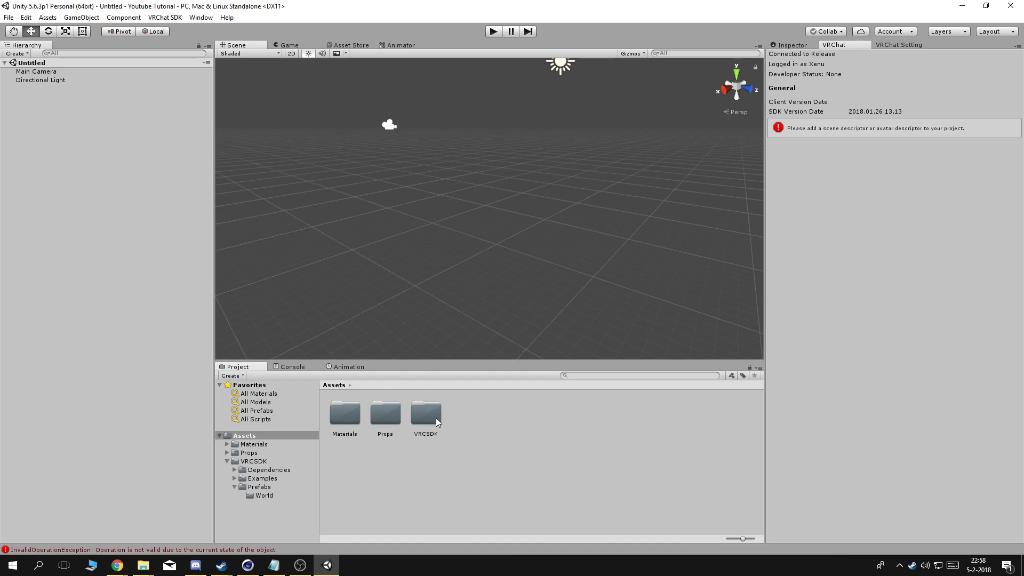
- Add a cube to the scene and set its position to 0 on X, Y and Z
right_click(103, 152)
mouse_move(178, 251)
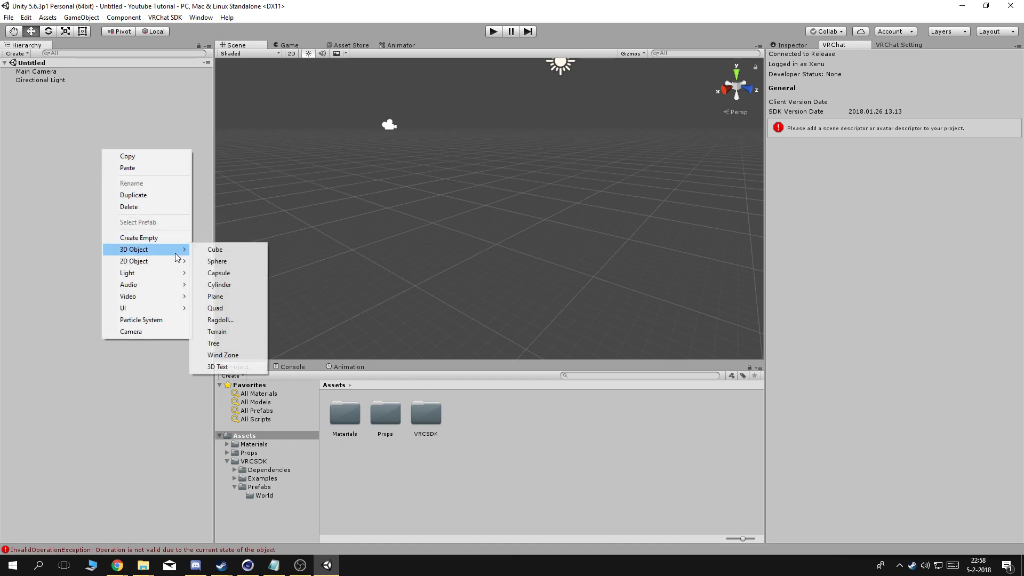
left_click(223, 254)
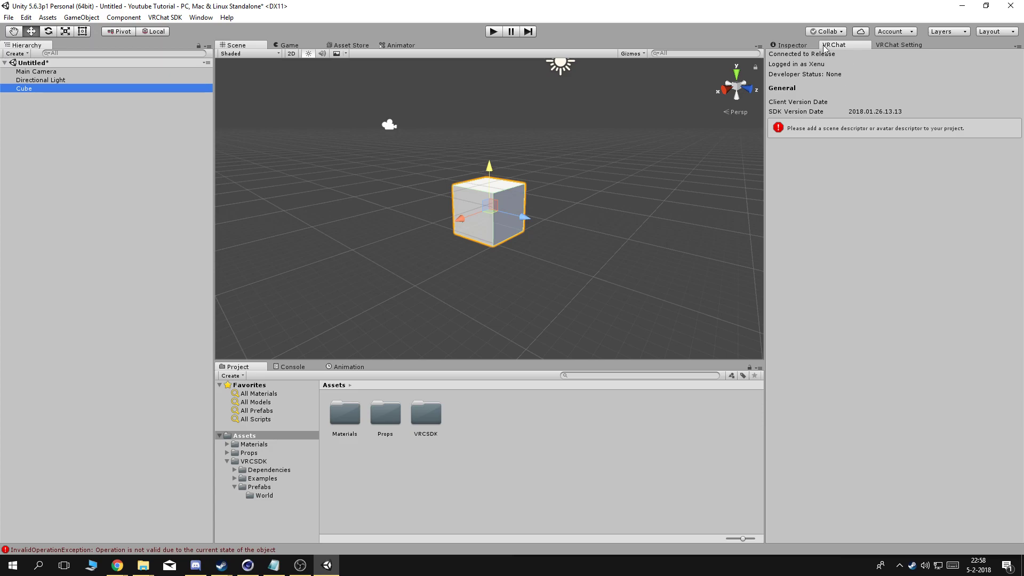
left_click(791, 46)
left_click(958, 90)
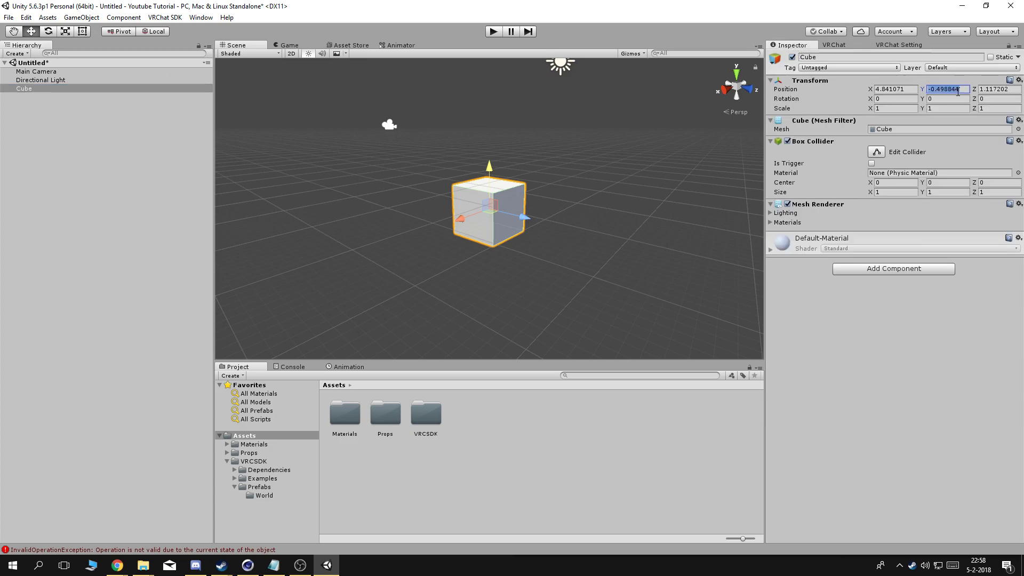
type("0")
left_click(906, 90)
type("0")
left_click(997, 91)
type("0")
- Flatten the cube to a Y scale of 0.1 and set its Y position to -0.05
scroll(672, 169, "up", 5)
middle_click_drag(615, 175, 502, 237)
scroll(583, 121, "up", 3)
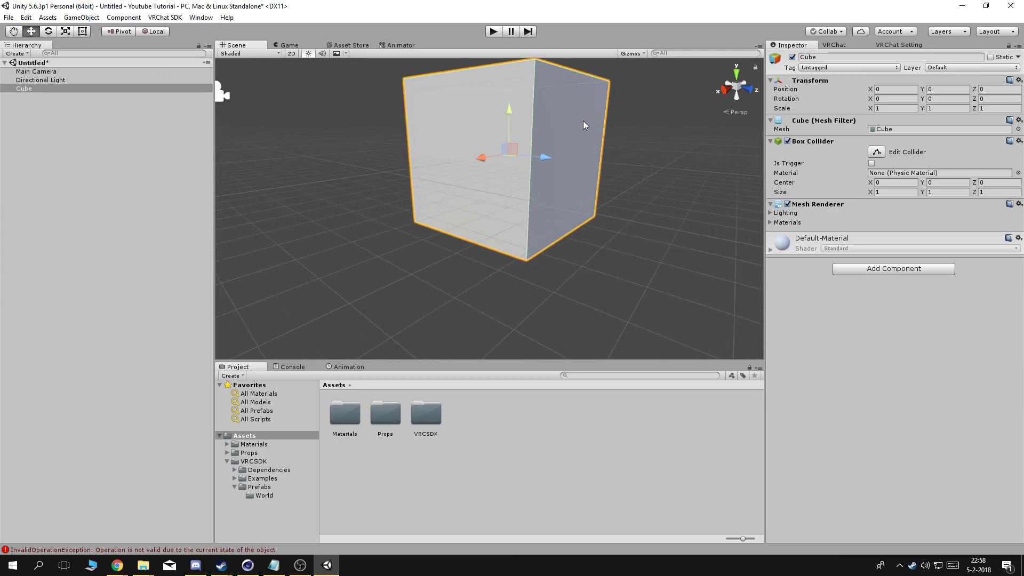
scroll(479, 293, "up", 5)
scroll(479, 294, "down", 4)
left_click(941, 109)
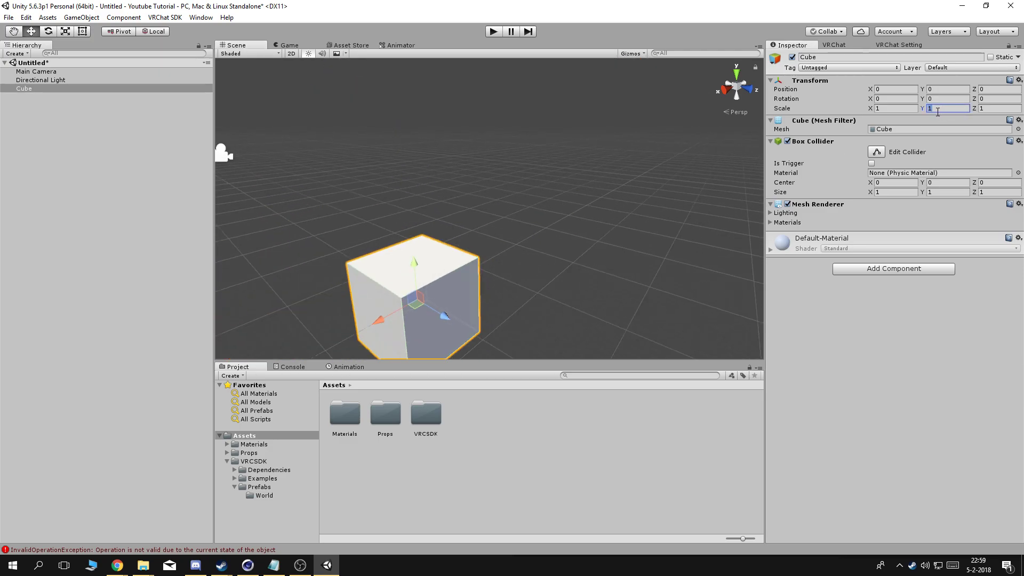
type("0.1")
left_click(946, 88)
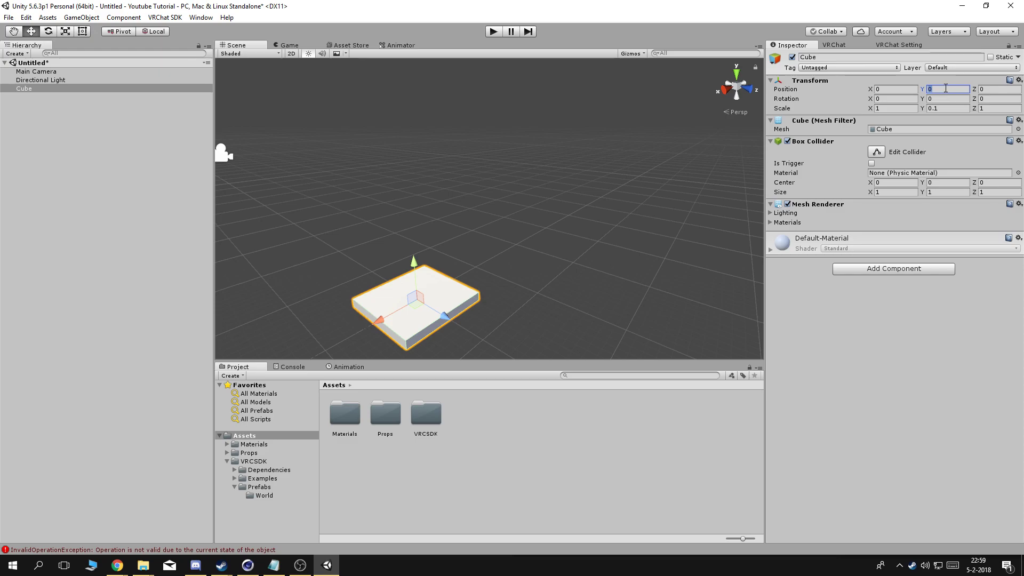
type("-.05")
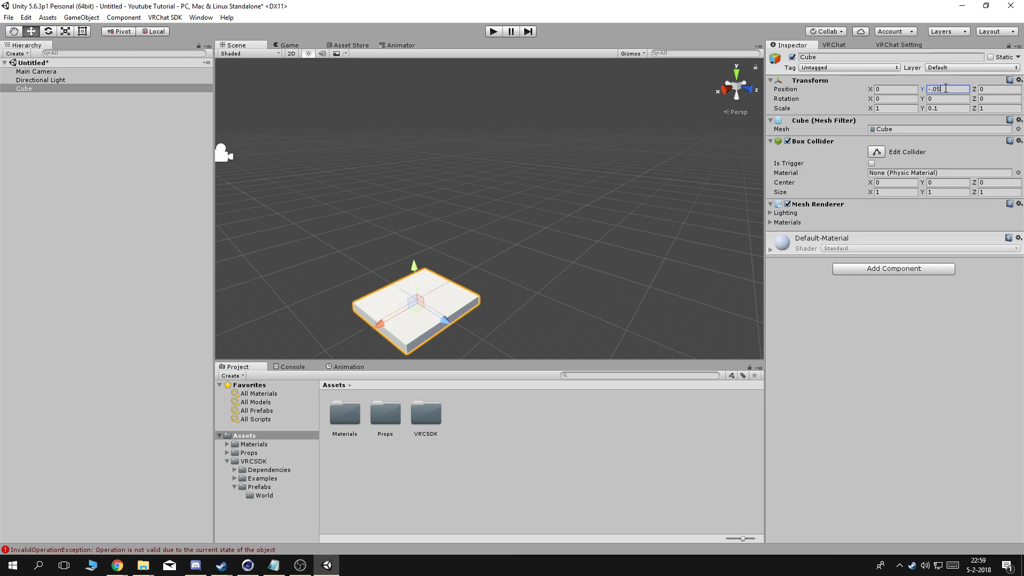
key("Return")
- Enlarge the flattened cube into a floor by setting its X and Z scale to 20
key("f")
scroll(545, 244, "up", 2)
scroll(639, 280, "down", 5)
left_click(885, 108)
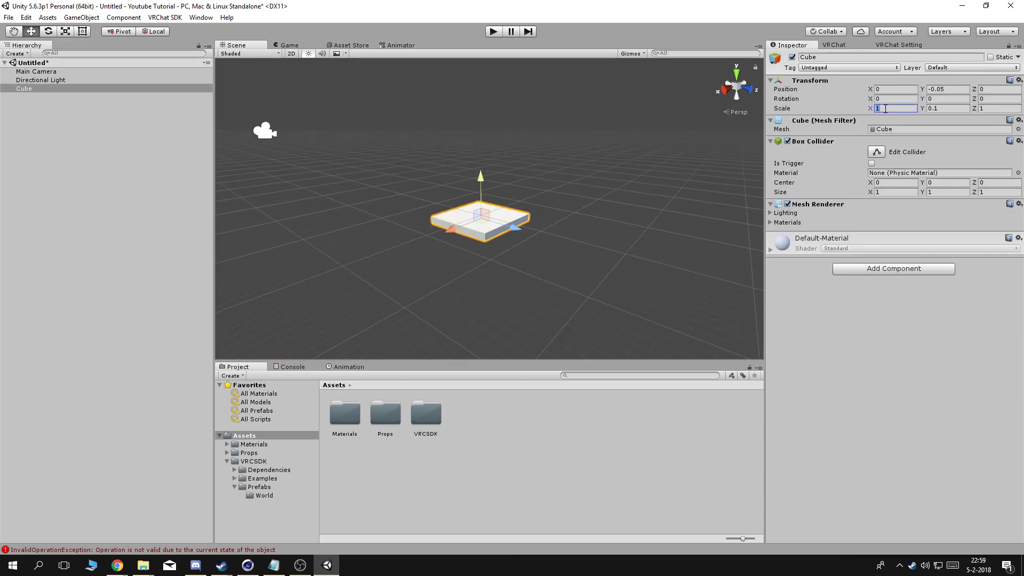
type("20")
left_click(995, 108)
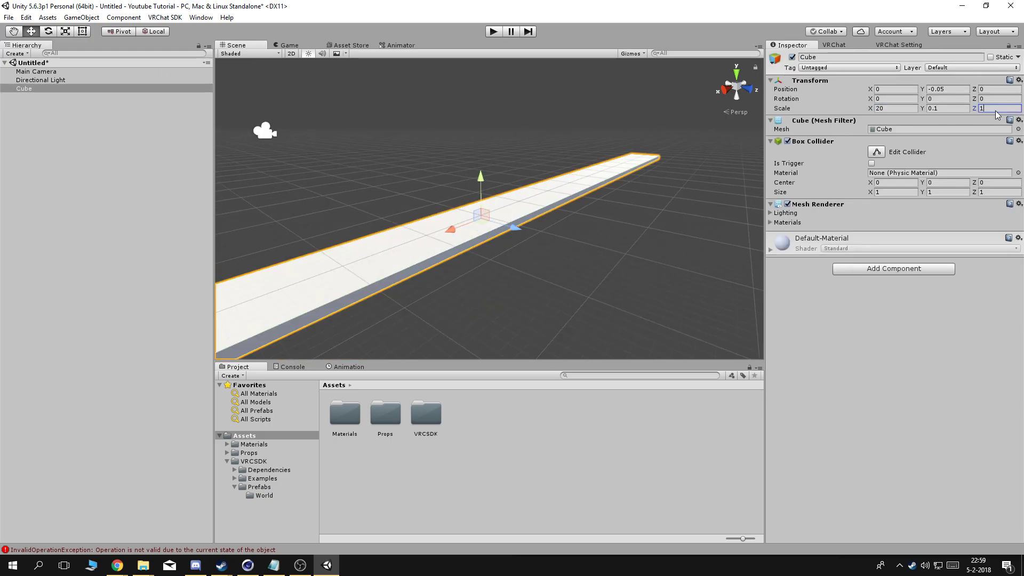
type("20")
left_click(568, 130)
scroll(569, 217, "down", 8)
scroll(522, 275, "up", 3)
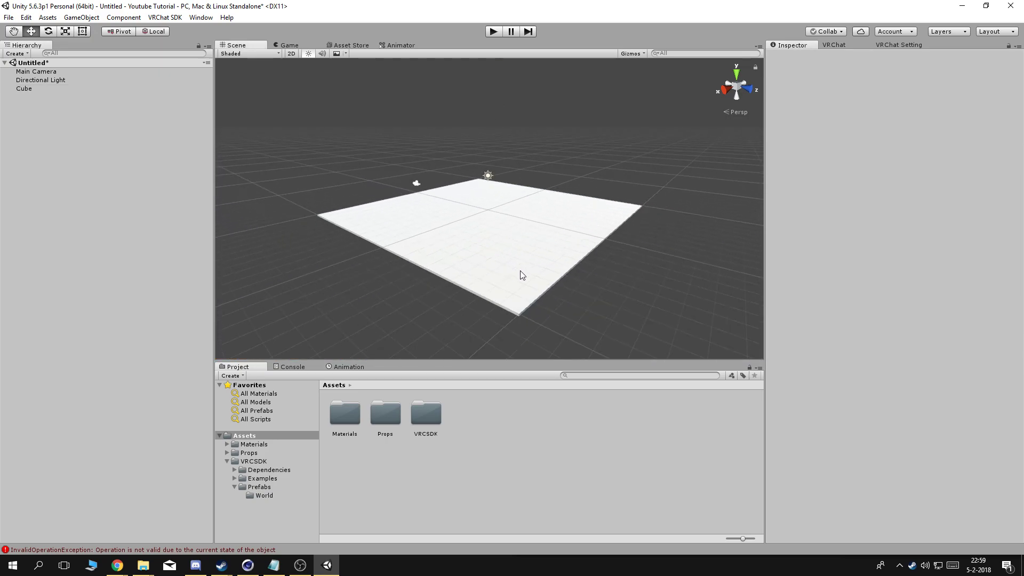
- Create a new material named floor in the Materials folder
double_click(353, 418)
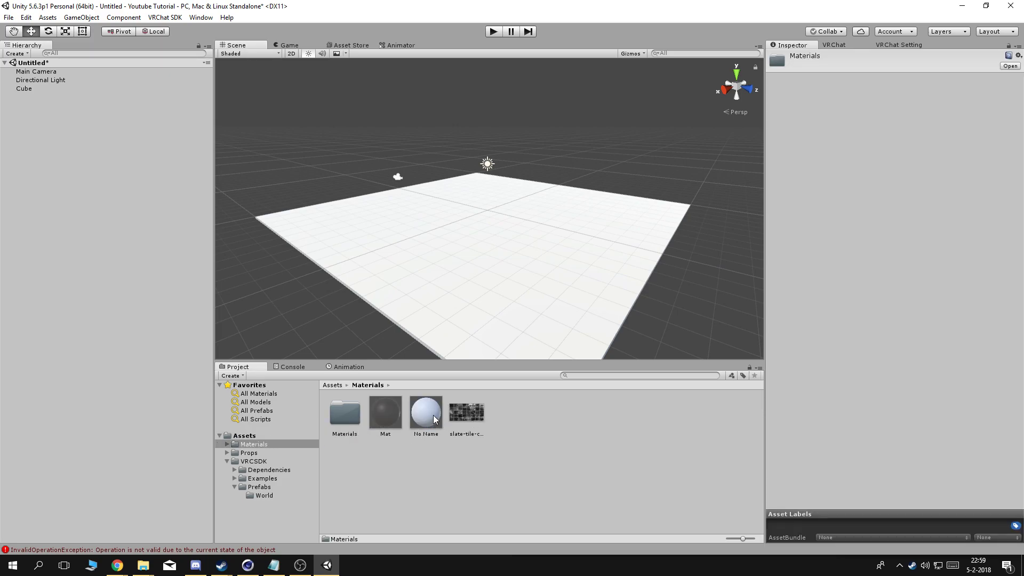
right_click(534, 413)
mouse_move(600, 217)
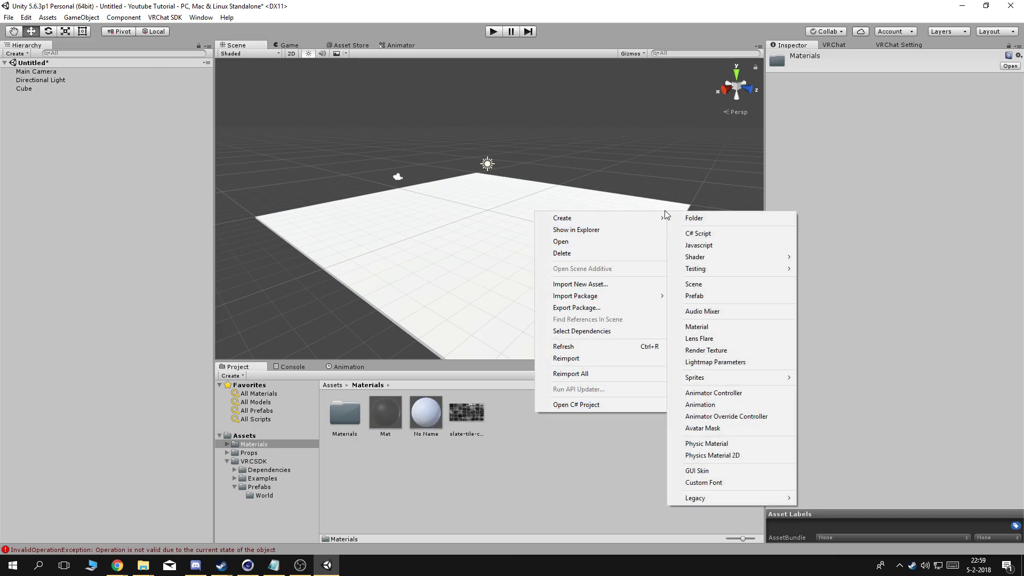
left_click(737, 326)
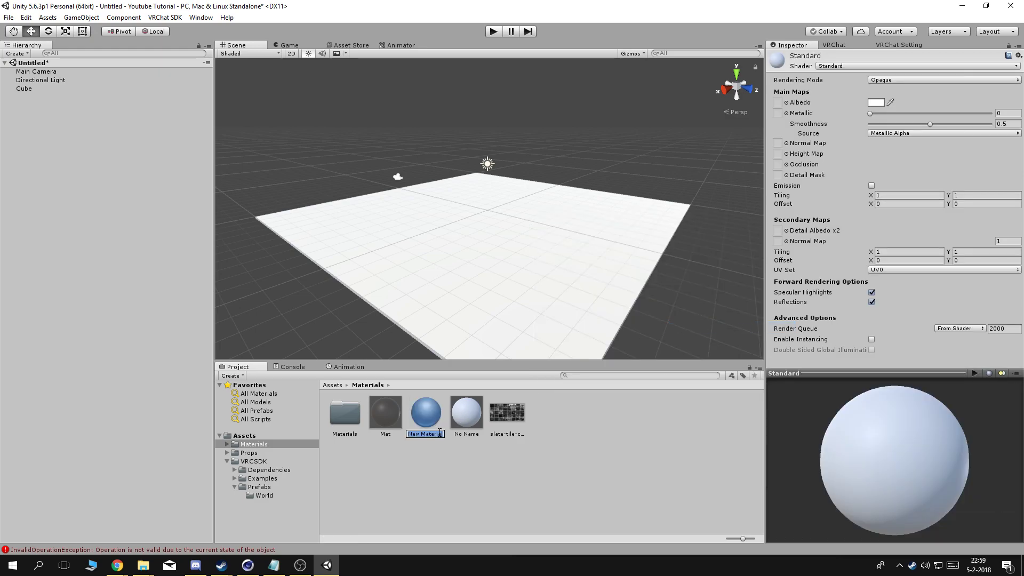
type("floor")
key("Return")
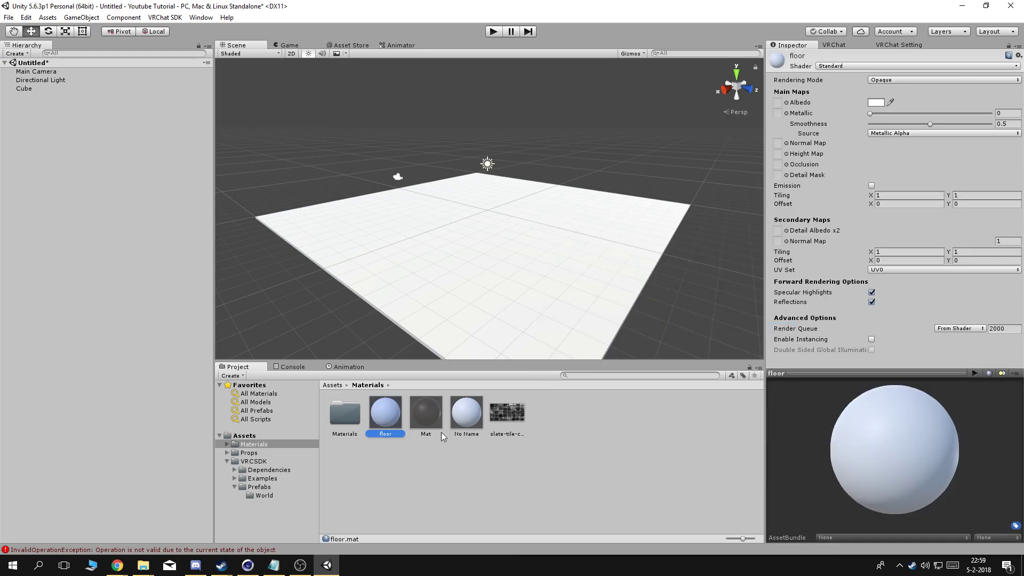
- Set the floor material's albedo colour to grey 676767 and apply the material to the cube
left_click(872, 104)
left_click_drag(319, 182, 225, 190)
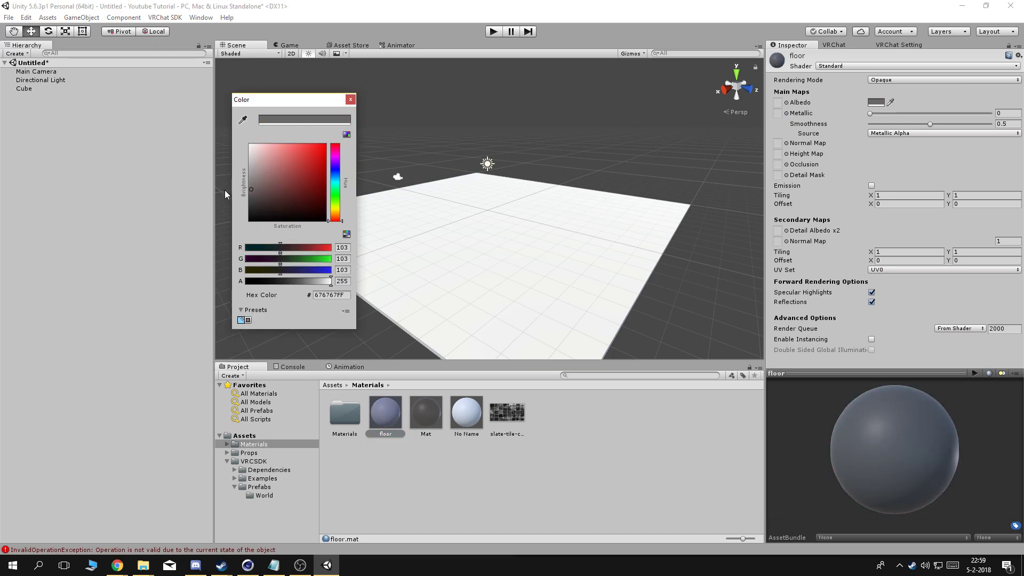
left_click_drag(384, 413, 465, 309)
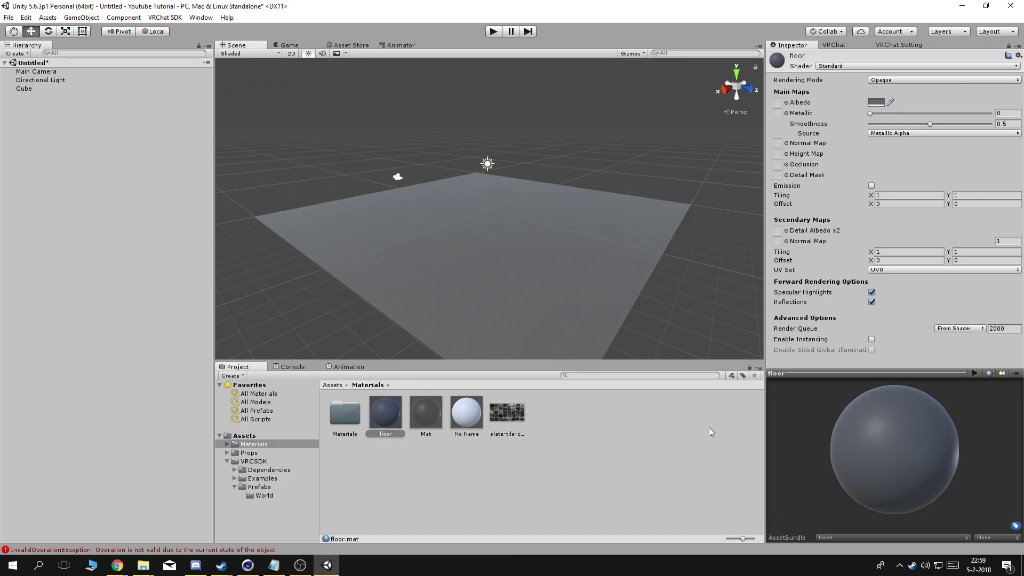
- Turn off Specular Highlights and Reflections for the floor material
left_click(871, 302)
left_click(872, 292)
middle_click_drag(640, 255, 618, 288)
scroll(617, 290, "down", 5)
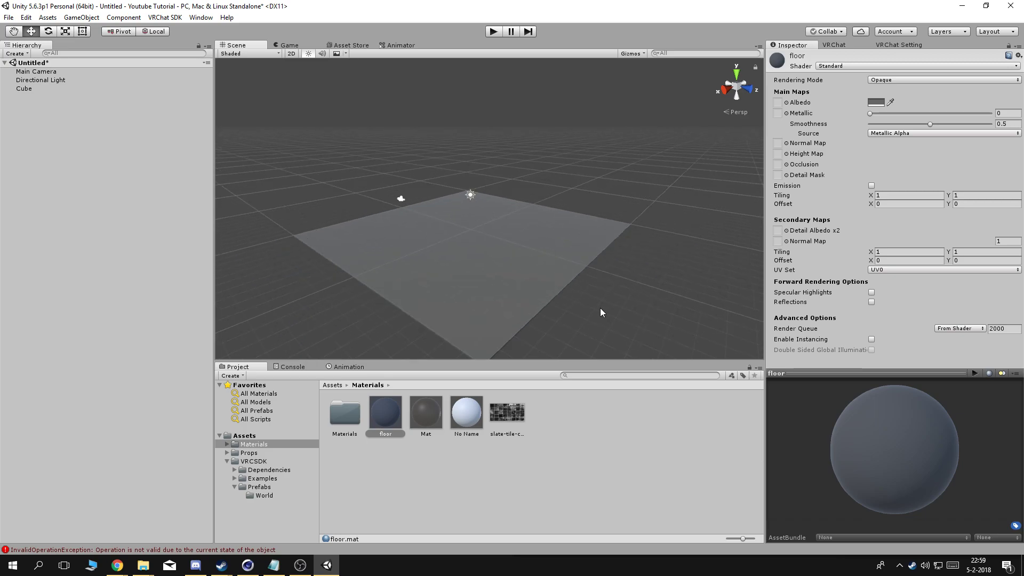
scroll(608, 312, "up", 5)
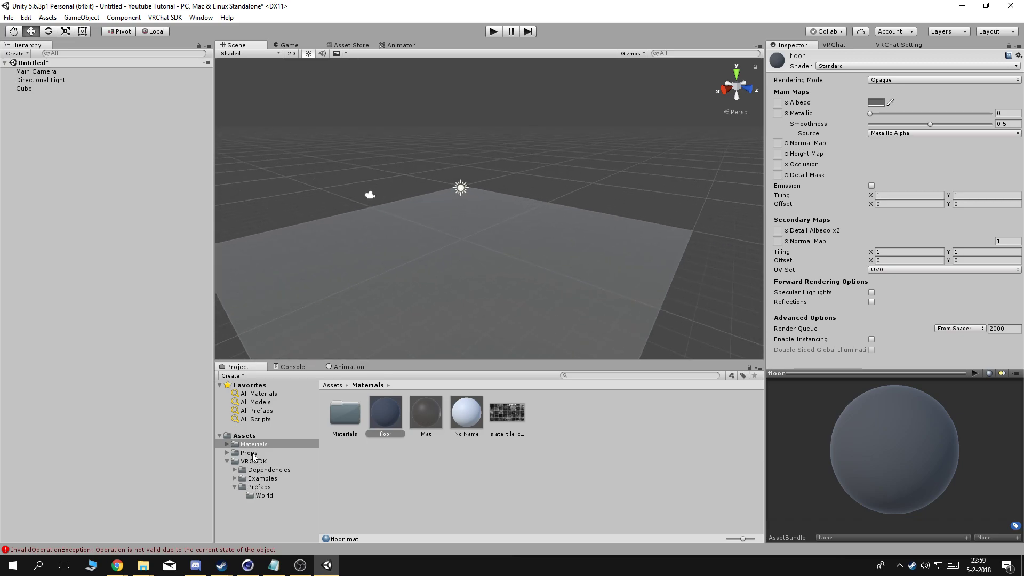
- Place the VRCWorld prefab from VRCSDK/Prefabs/World near the centre of the floor
left_click(246, 437)
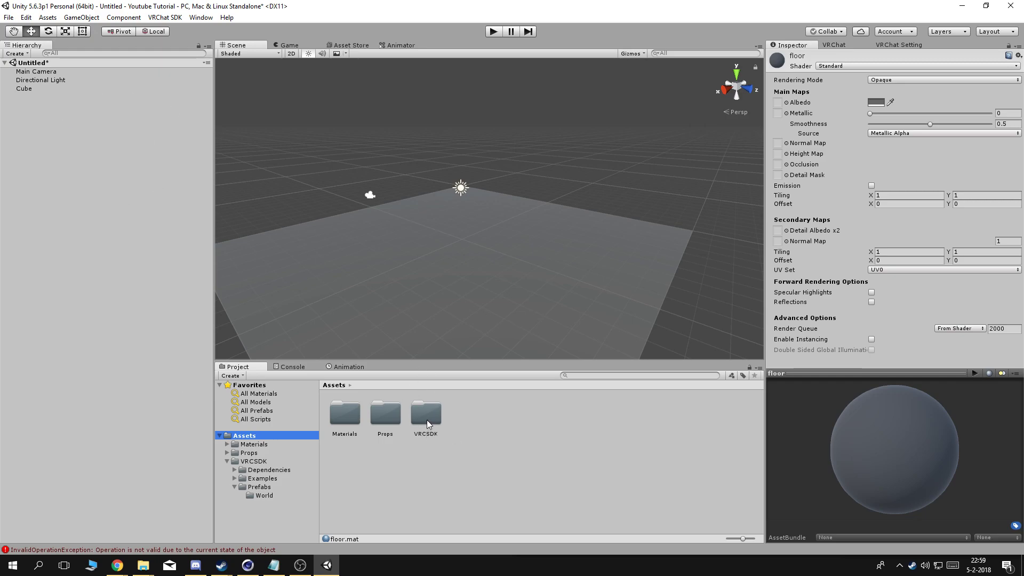
double_click(426, 420)
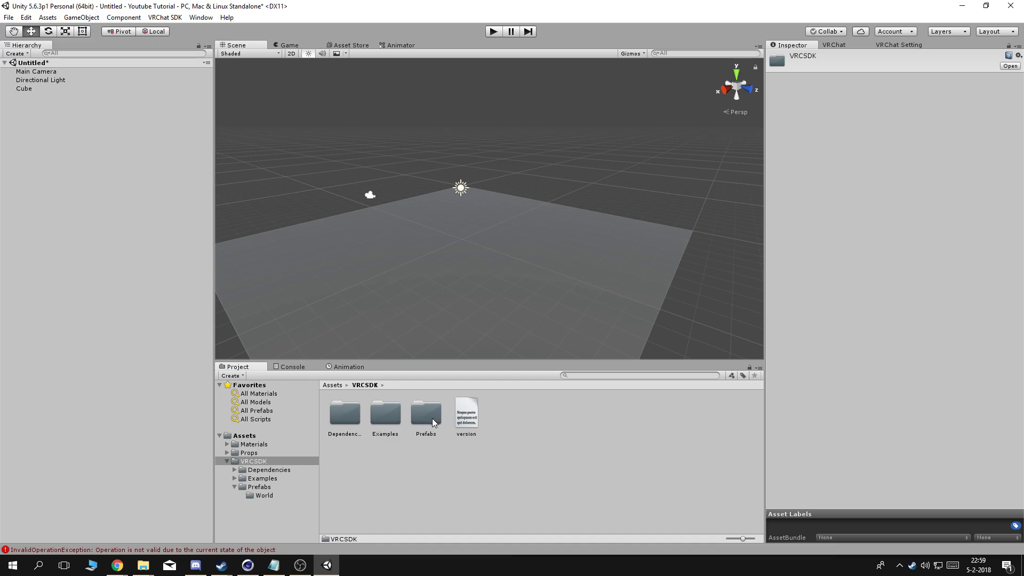
double_click(434, 420)
double_click(352, 415)
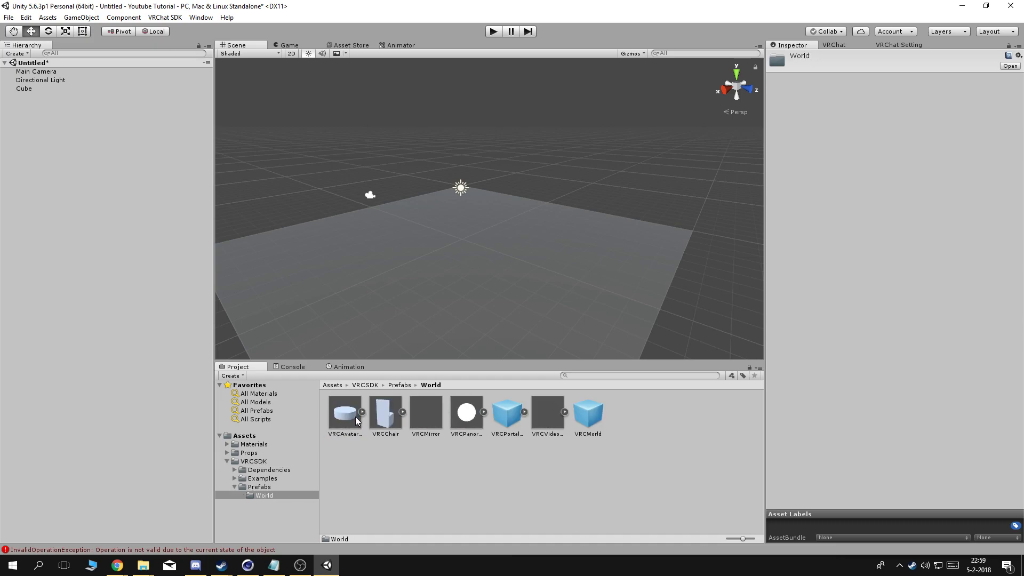
left_click_drag(581, 423, 482, 297)
left_click_drag(462, 241, 462, 241)
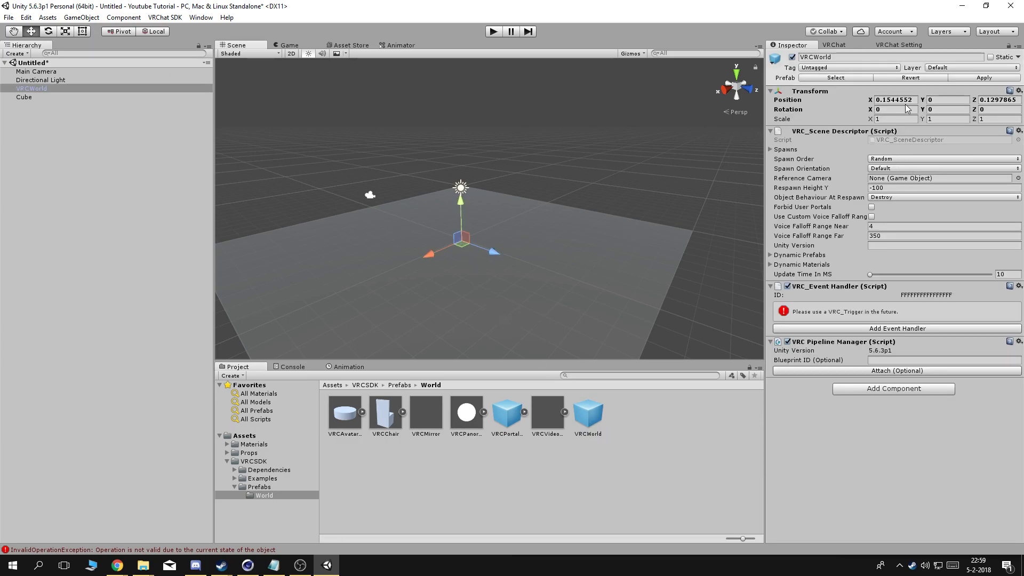
- Set VRCWorld's X and Z position to 0 and view its Spawn Orientation options without changing them
left_click(905, 101)
type("0")
left_click(998, 100)
type("0")
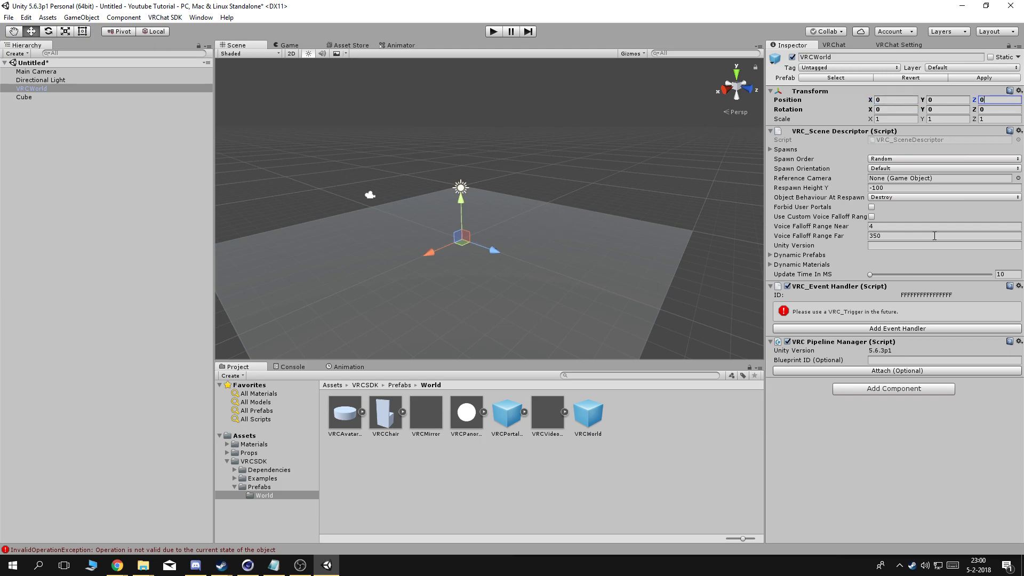
left_click(888, 170)
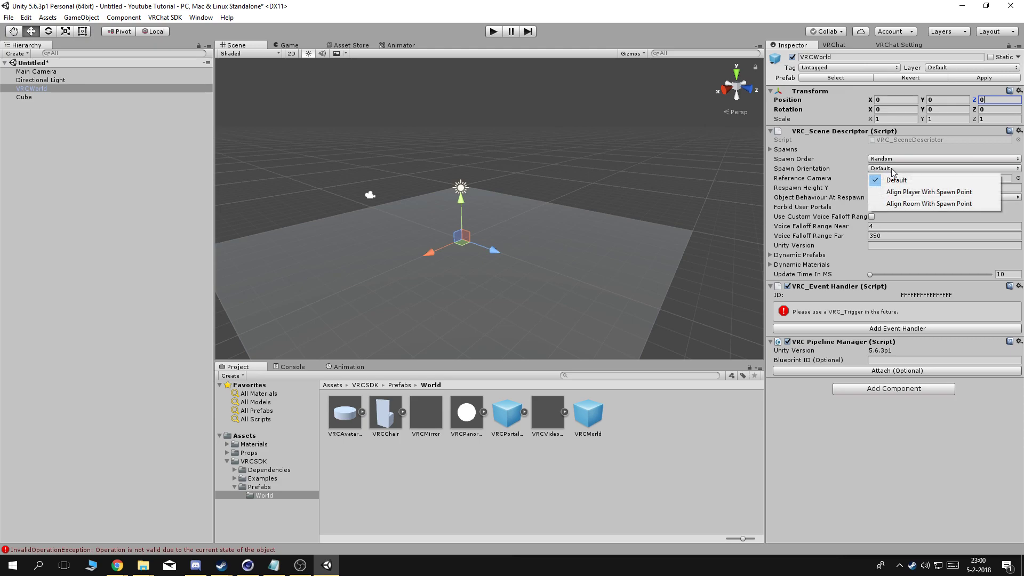
left_click(888, 419)
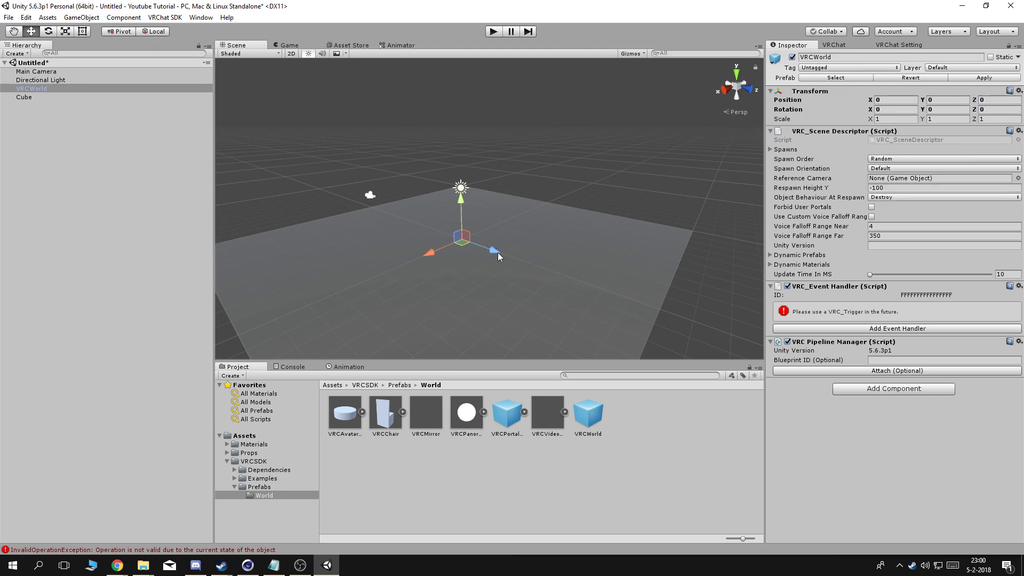
- Move VRCWorld along Z to -6 and raise it to about 0.21 on Y
scroll(469, 260, "up", 3)
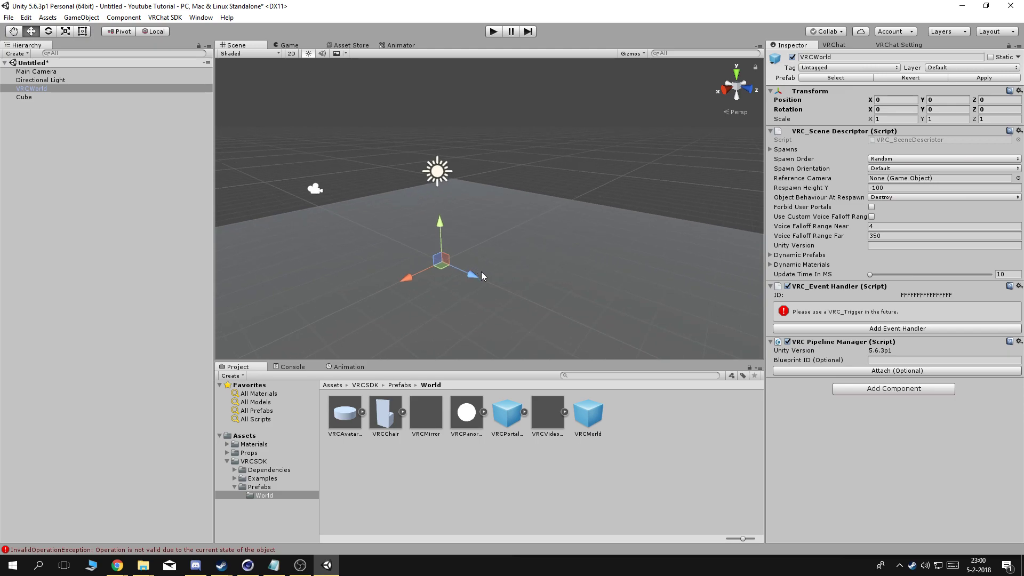
left_click_drag(471, 274, 357, 230)
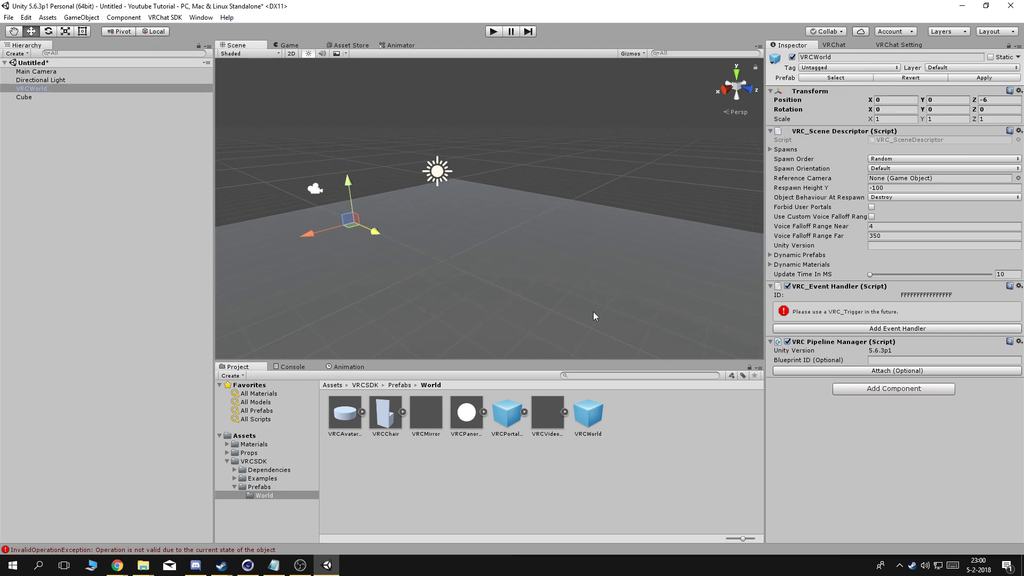
middle_click_drag(377, 258, 524, 279)
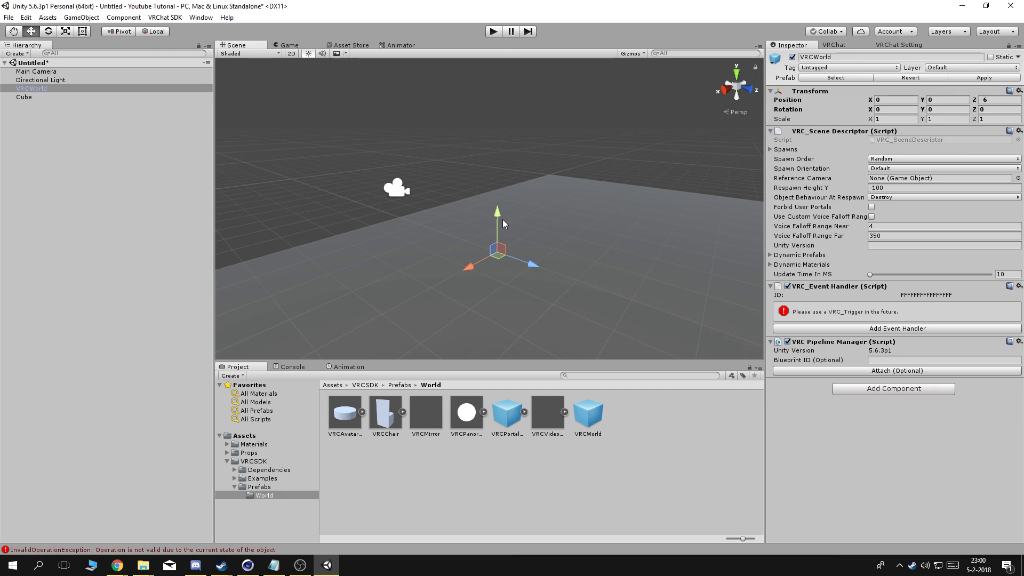
left_click_drag(498, 215, 503, 206)
middle_click_drag(503, 206, 526, 273)
left_click_drag(527, 273, 532, 272, "alt")
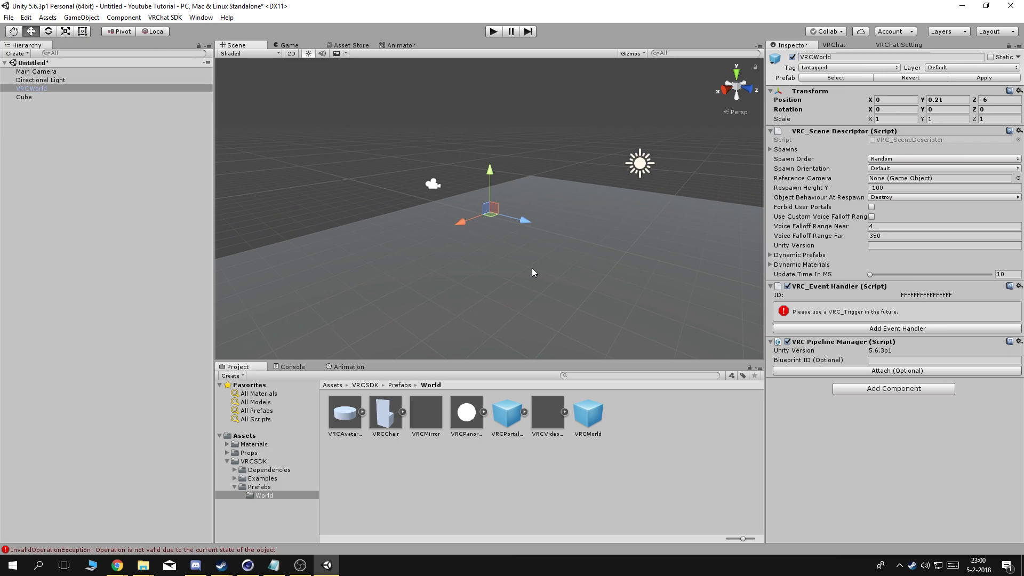
- Check the floor cube's Box Collider, leaving Is Trigger turned off, and deselect the cube
left_click(532, 268)
key("f")
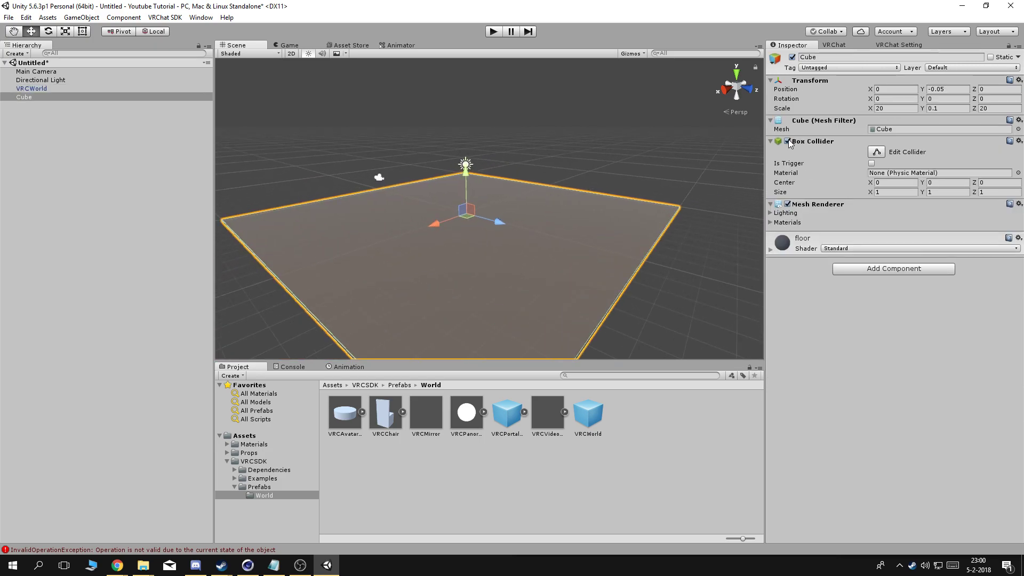
left_click(872, 163)
scroll(505, 214, "up", 3)
scroll(546, 309, "down", 5)
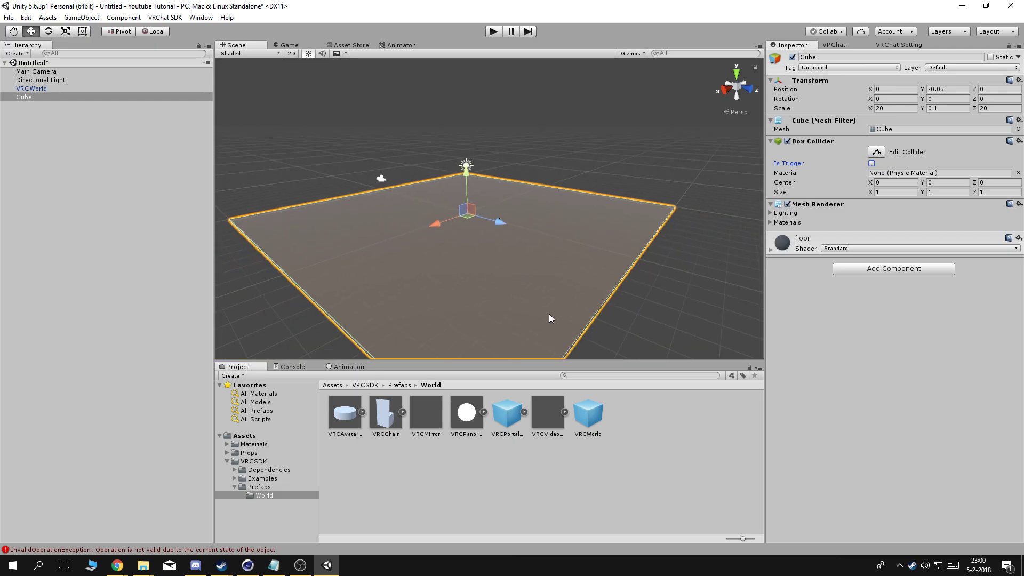
left_click(599, 304)
scroll(495, 265, "up", 5)
scroll(480, 288, "down", 5)
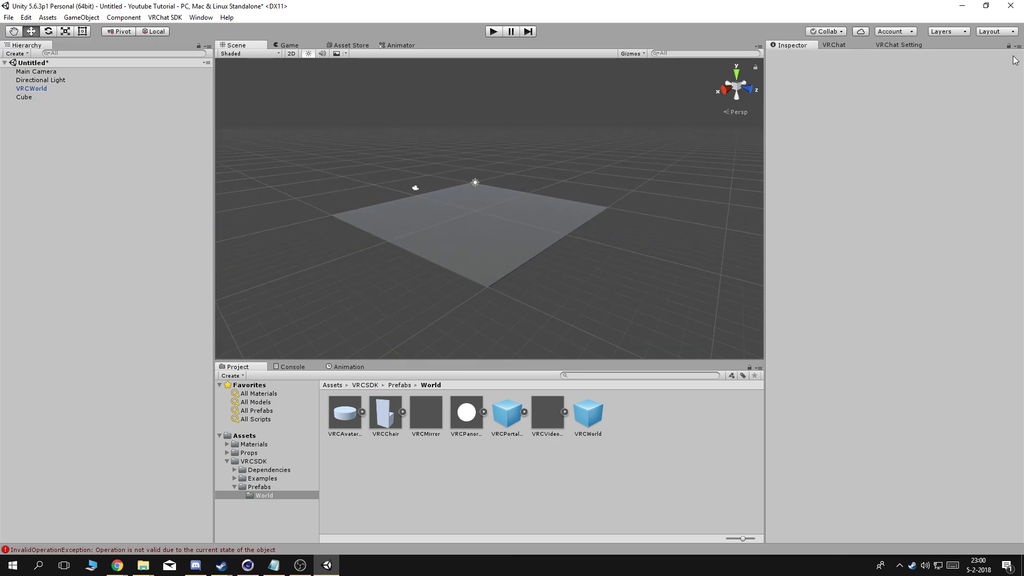
- Run a new test build, saving the scene as YT Tutorial in Assets, and close the VRChat test window once the world is viewed
left_click(847, 46)
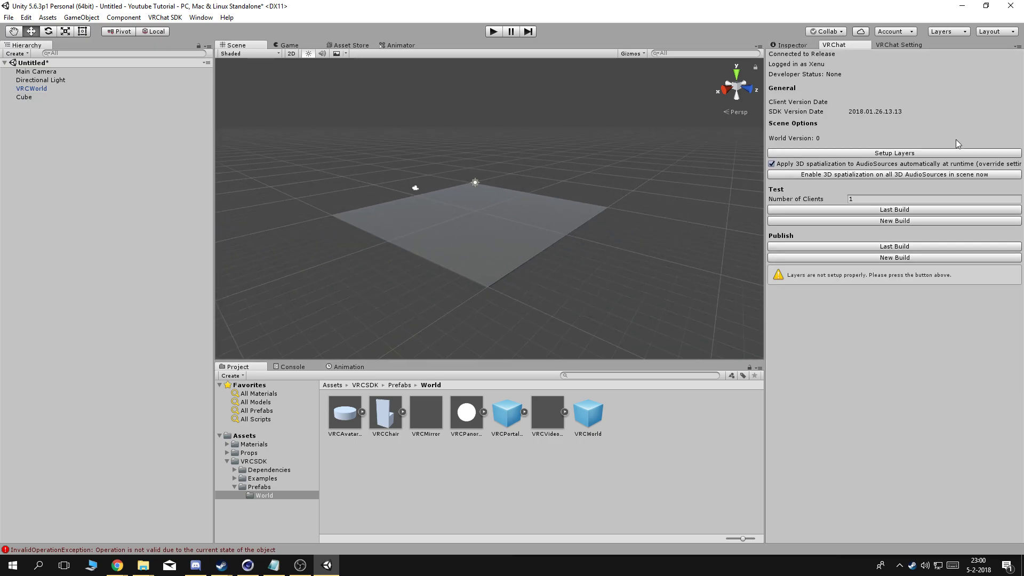
left_click(885, 222)
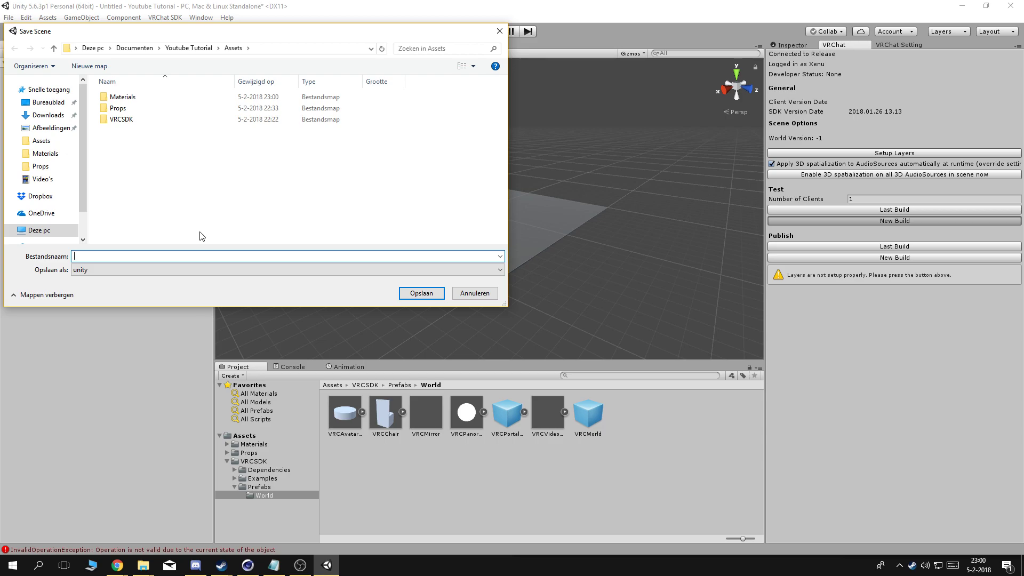
type("YT Tutorial")
key("Return")
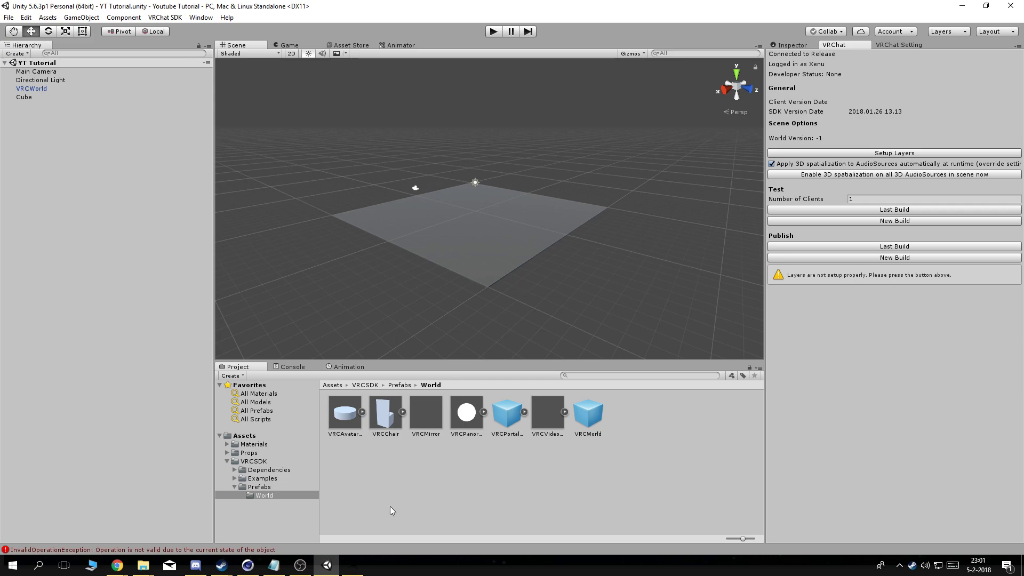
left_click(352, 564)
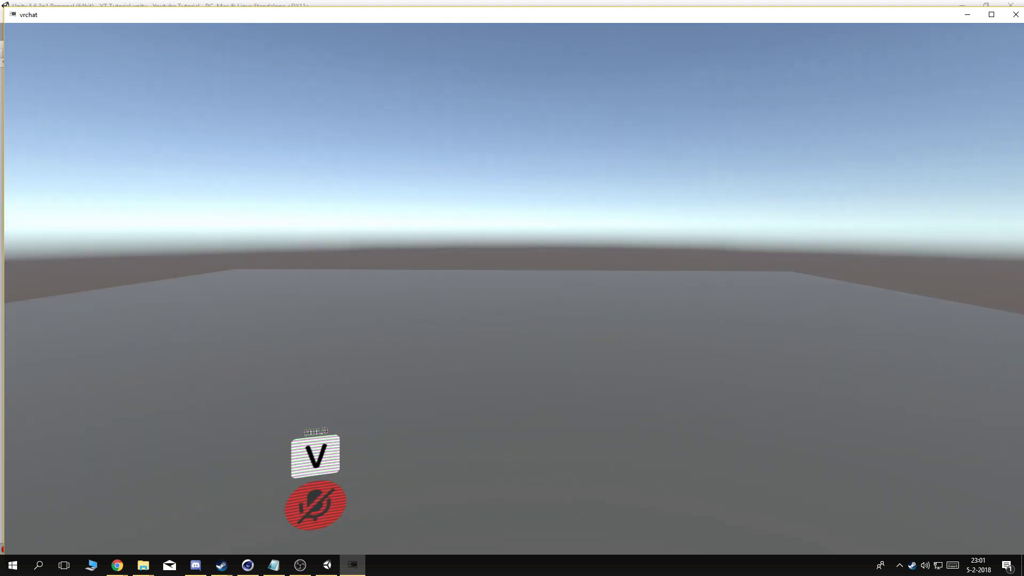
key("alt+F4")
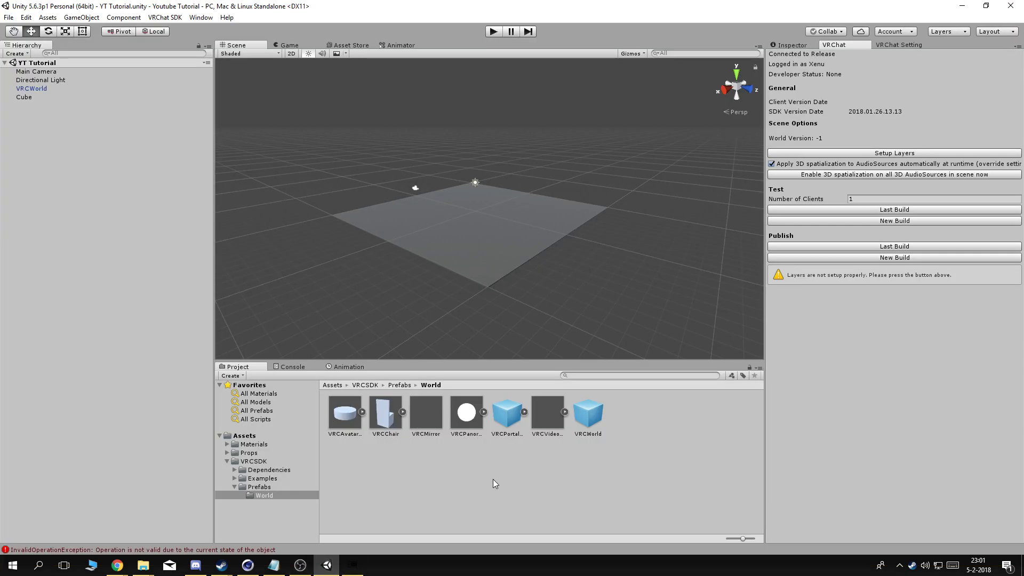
- Place the VRCChair prefab on the floor, move it along X to about 5.82, and show its properties
scroll(567, 280, "up", 5)
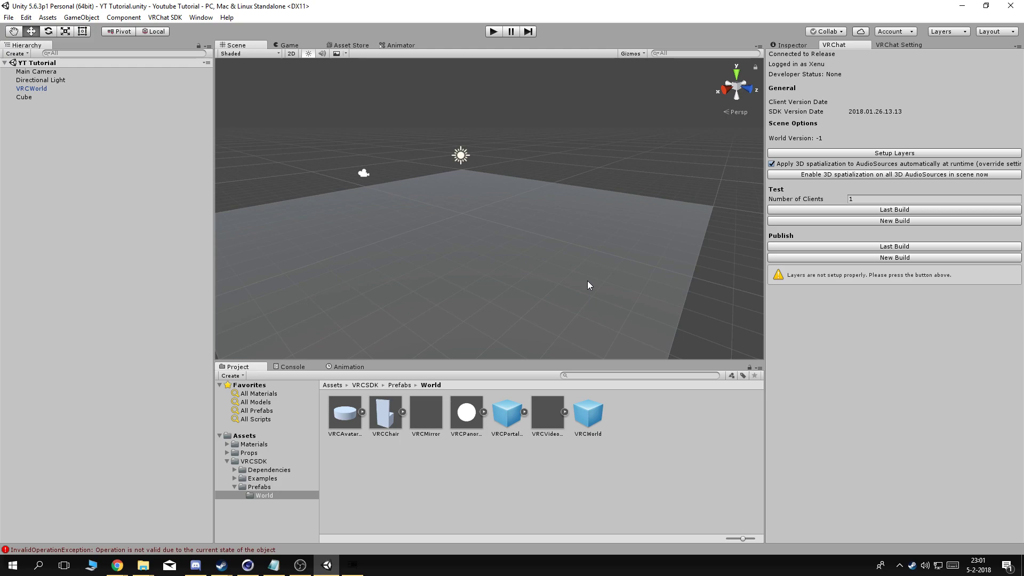
left_click_drag(384, 417, 451, 253)
scroll(526, 283, "up", 3)
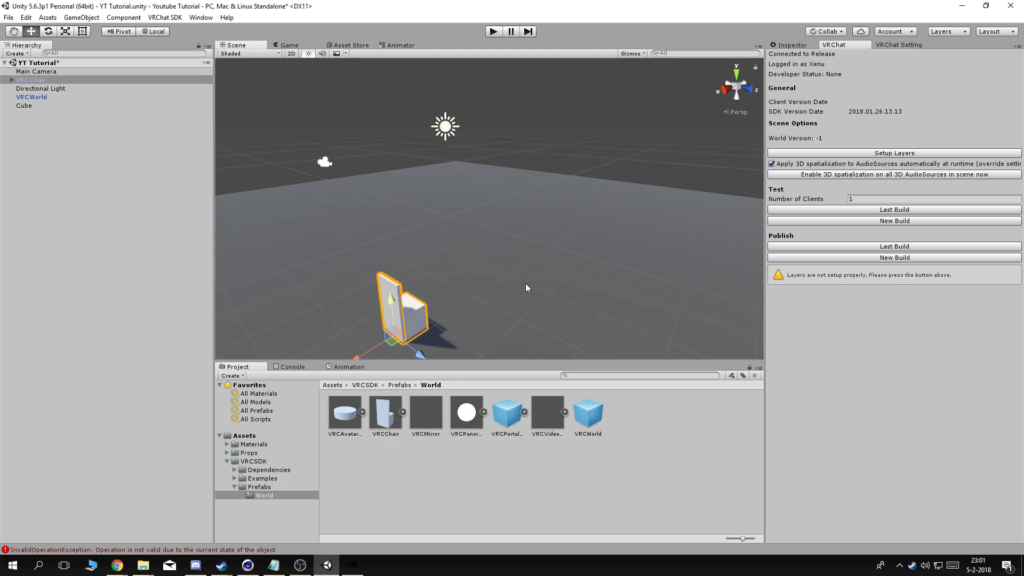
scroll(422, 313, "down", 3)
left_click_drag(452, 302, 276, 289)
left_click(788, 45)
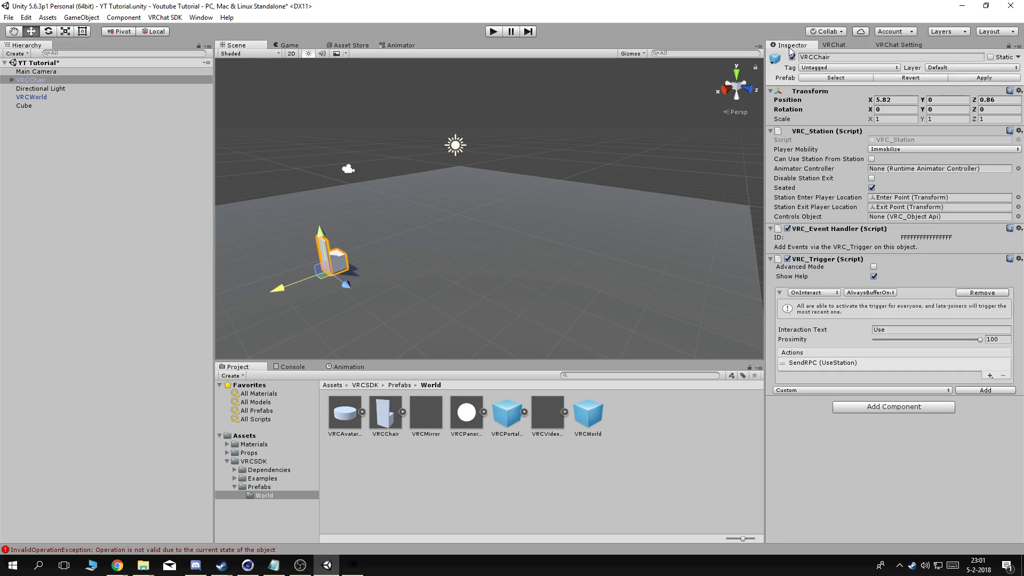
- Deactivate the backrest Cube inside VRCChair
left_click(12, 79)
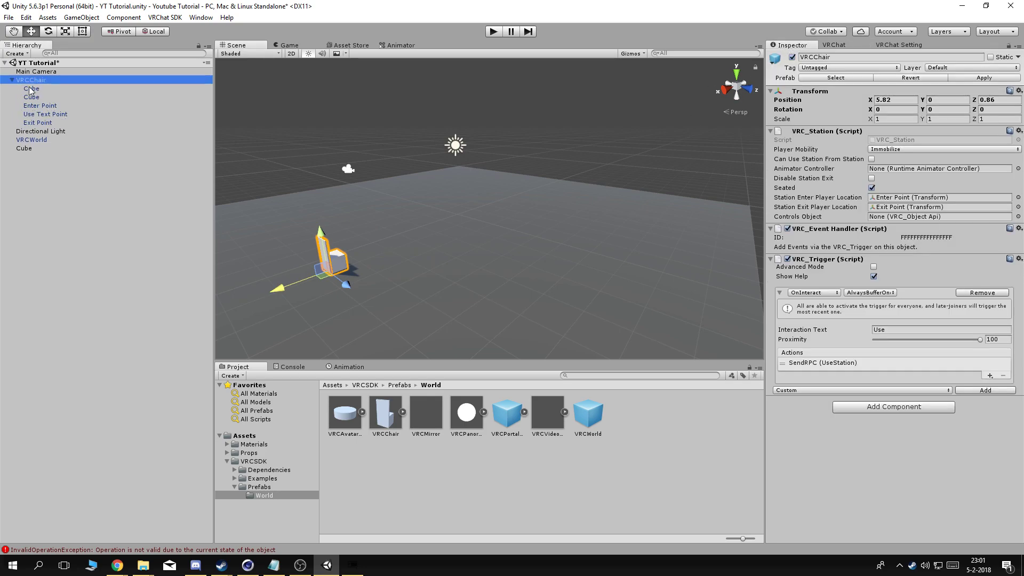
left_click(35, 89)
left_click(32, 97)
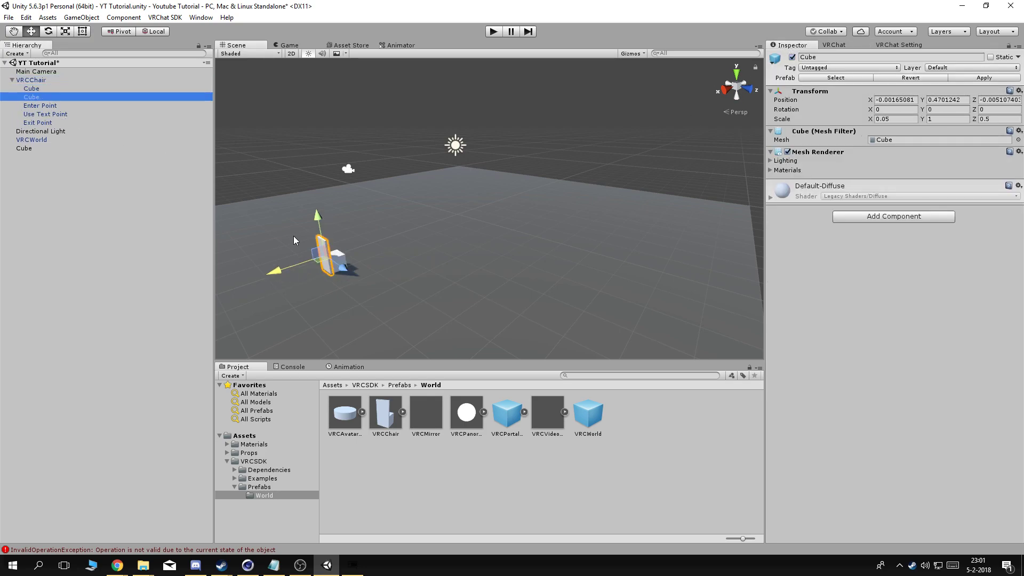
left_click(792, 57)
right_click_drag(405, 213, 550, 208)
middle_click_drag(567, 239, 542, 251)
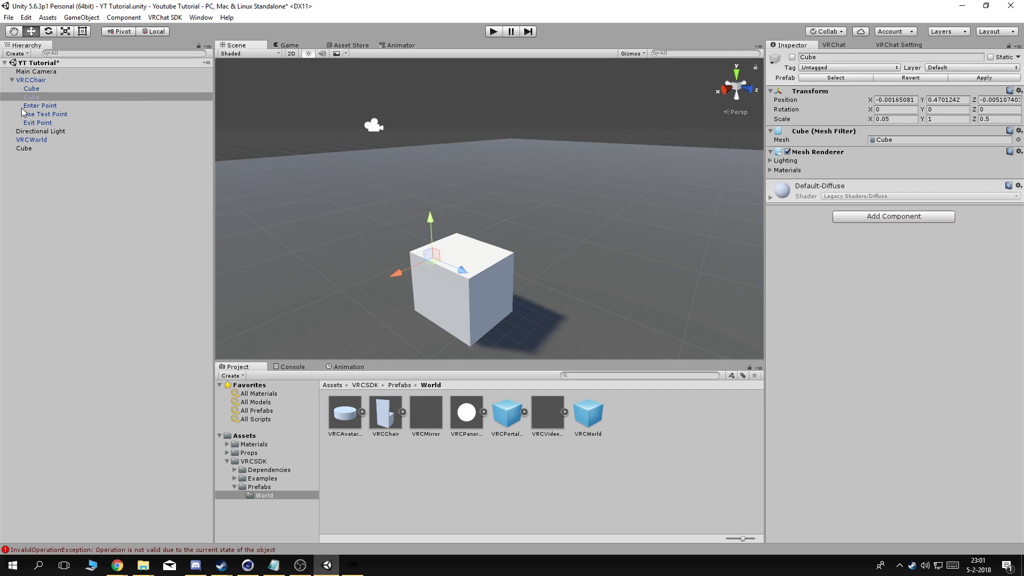
- Deactivate the seat Cube of VRCChair and inspect the Enter Point, Use Text Point and Exit Point
left_click(33, 89)
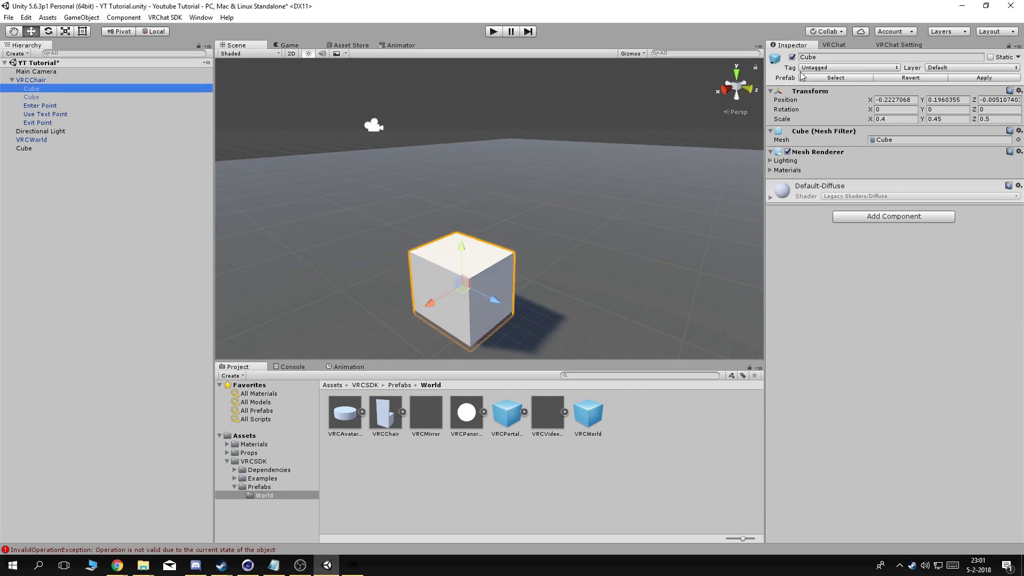
left_click(791, 57)
left_click(50, 106)
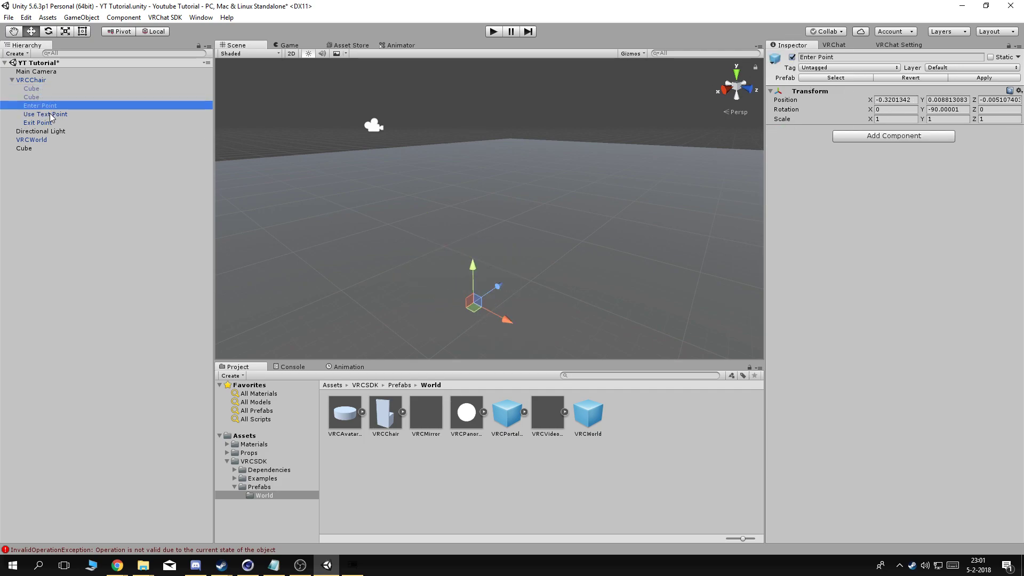
left_click(52, 114)
left_click(53, 123)
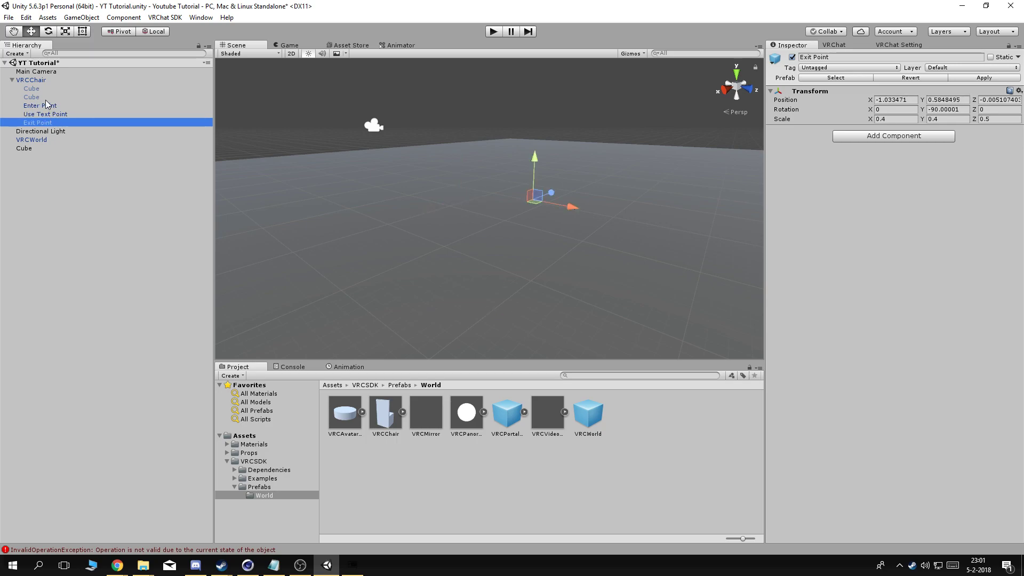
left_click(55, 106)
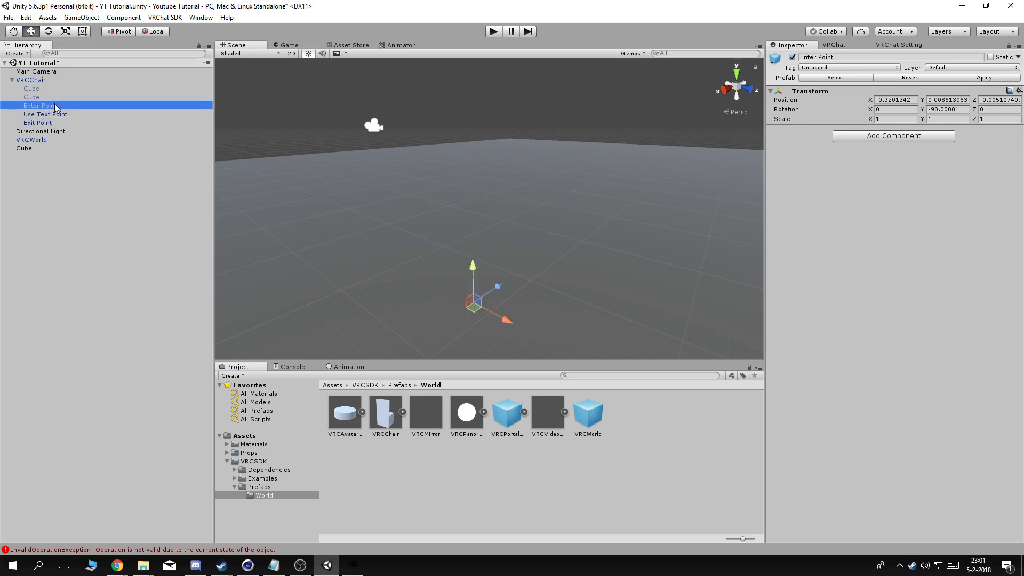
- Toggle VRCChair's backrest Cube on and off again, and reactivate the seat Cube
left_click(51, 97)
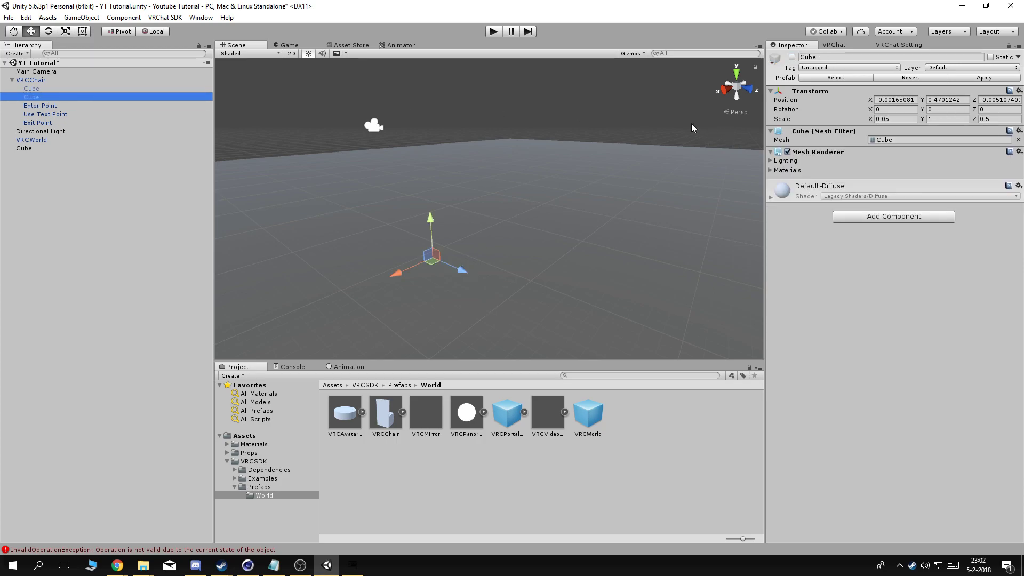
left_click(792, 57)
left_click(792, 57)
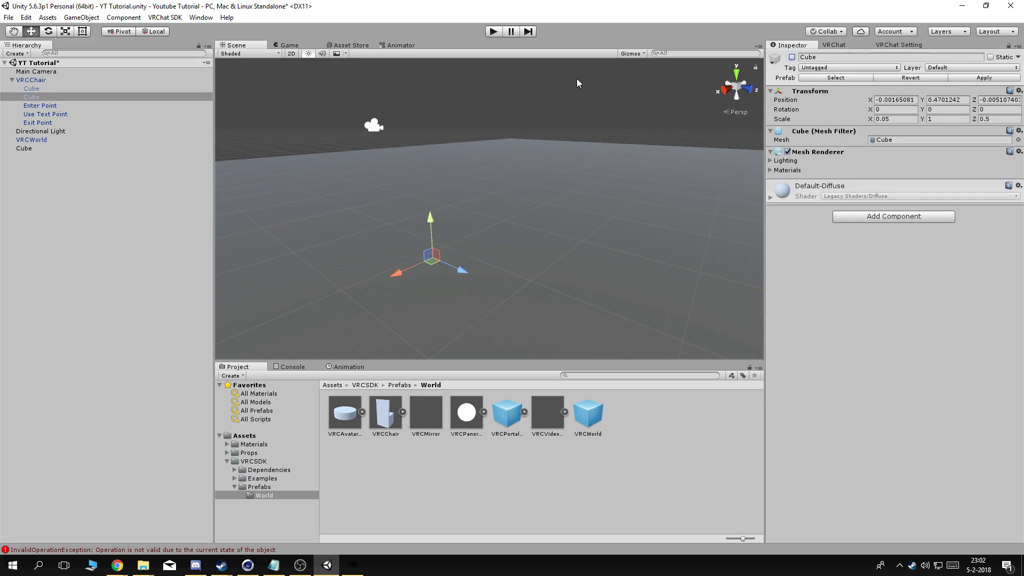
left_click(64, 88)
left_click(792, 57)
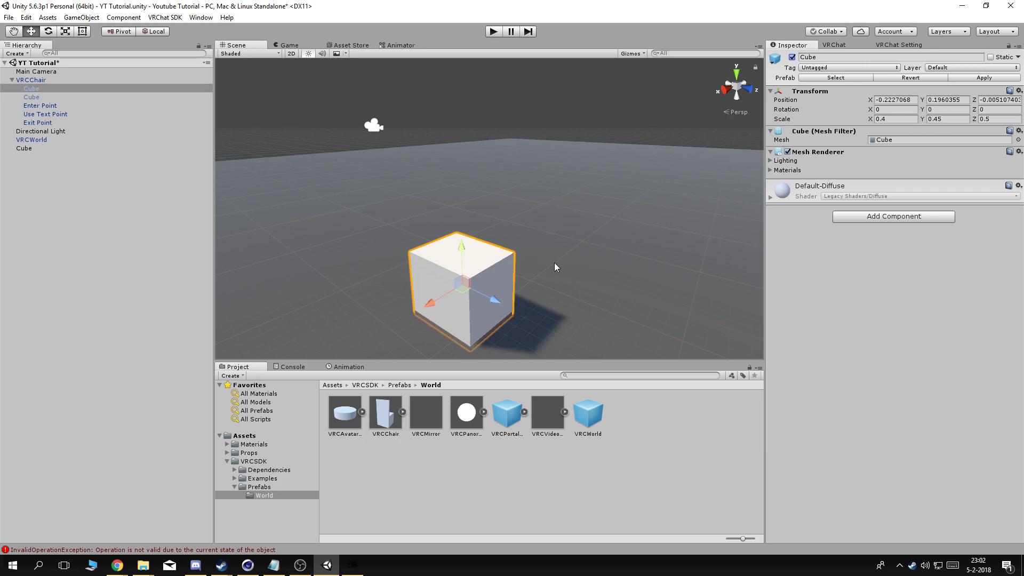
- Place the VRCAvatarPedestal prefab on the floor beside the chair and view its components
scroll(508, 248, "down", 6)
scroll(526, 290, "up", 4)
scroll(557, 283, "down", 2)
scroll(539, 278, "down", 5)
scroll(542, 258, "up", 4)
middle_click_drag(475, 247, 315, 299)
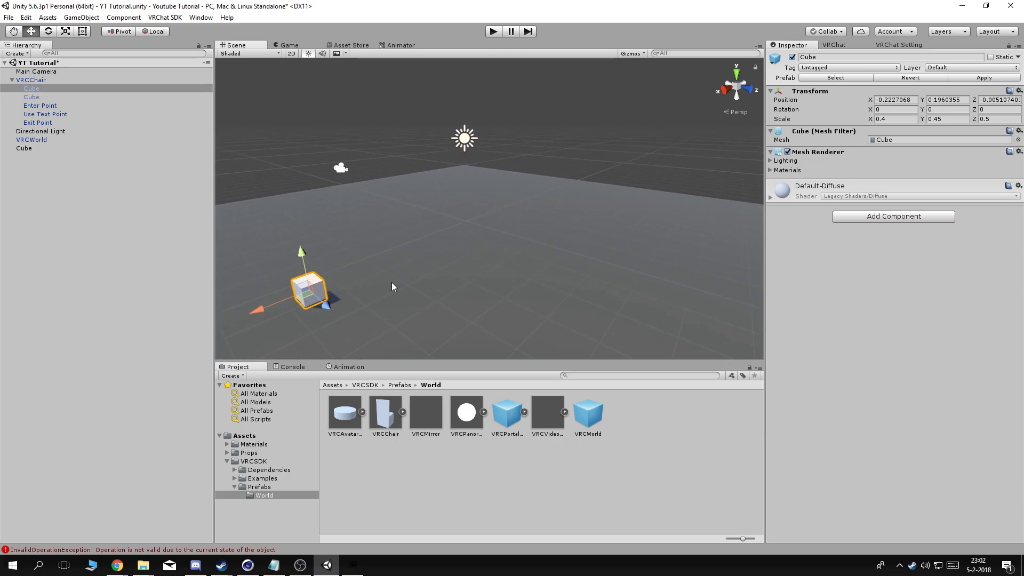
middle_click_drag(389, 290, 439, 259)
scroll(439, 258, "up", 1)
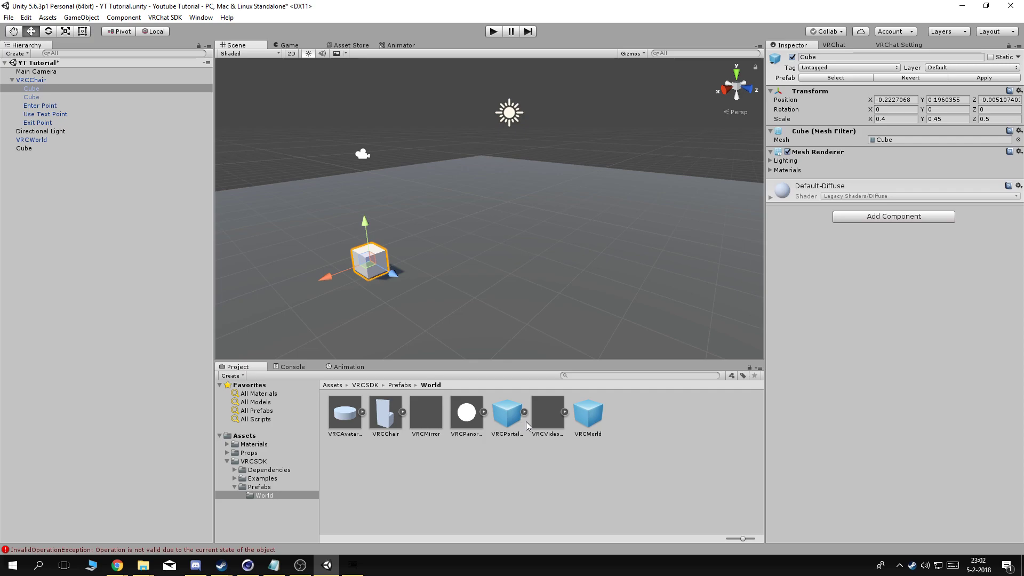
left_click_drag(345, 412, 270, 284)
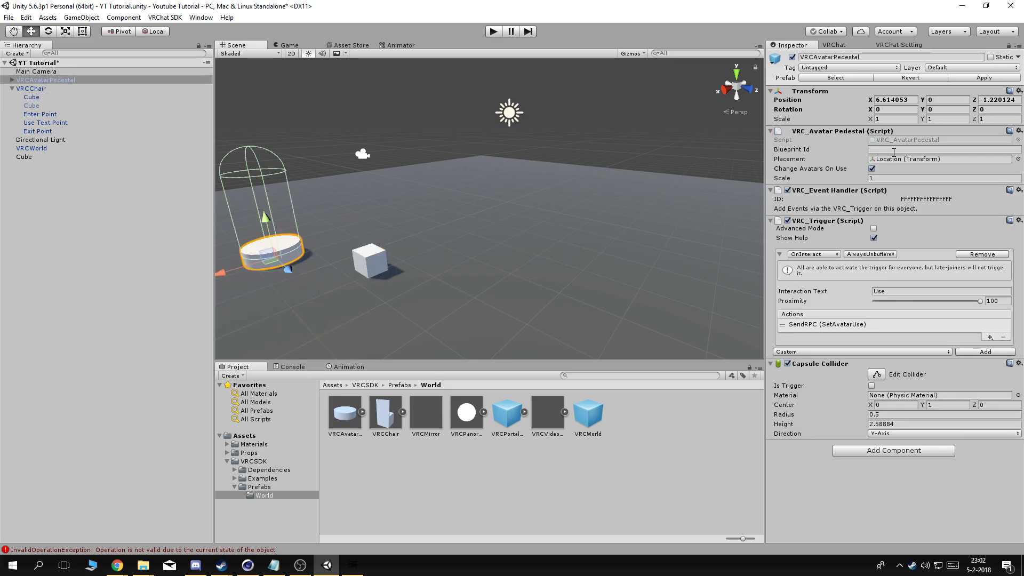
left_click(165, 17)
left_click(159, 338)
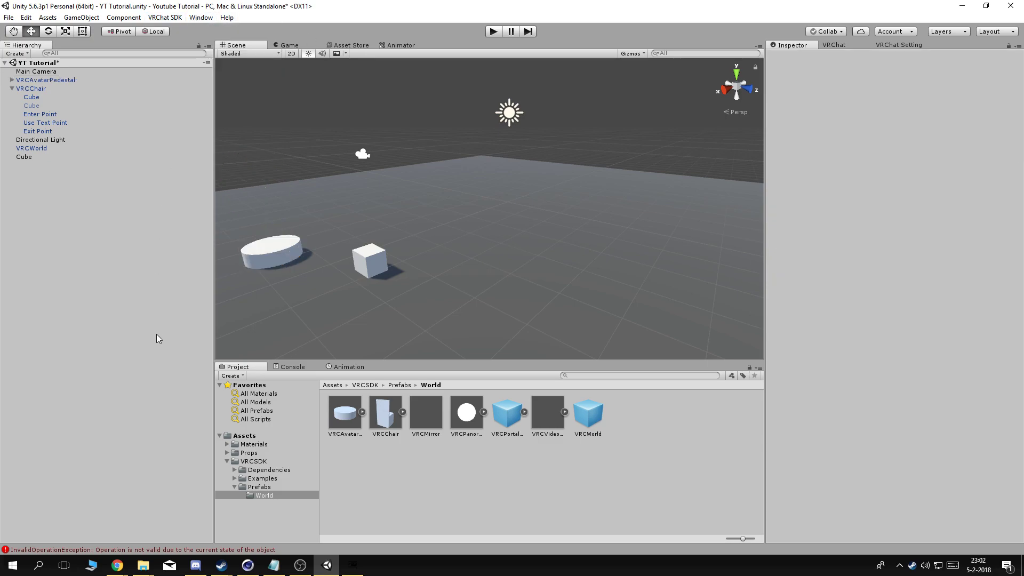
- Delete the avatar pedestal from the scene
right_click_drag(432, 327, 481, 291)
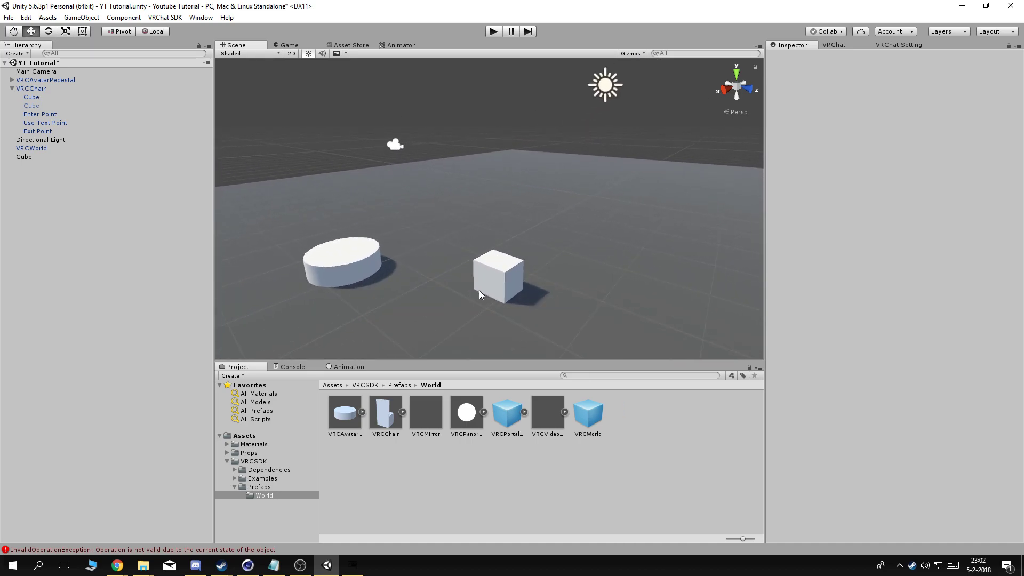
left_click(357, 260)
key("Delete")
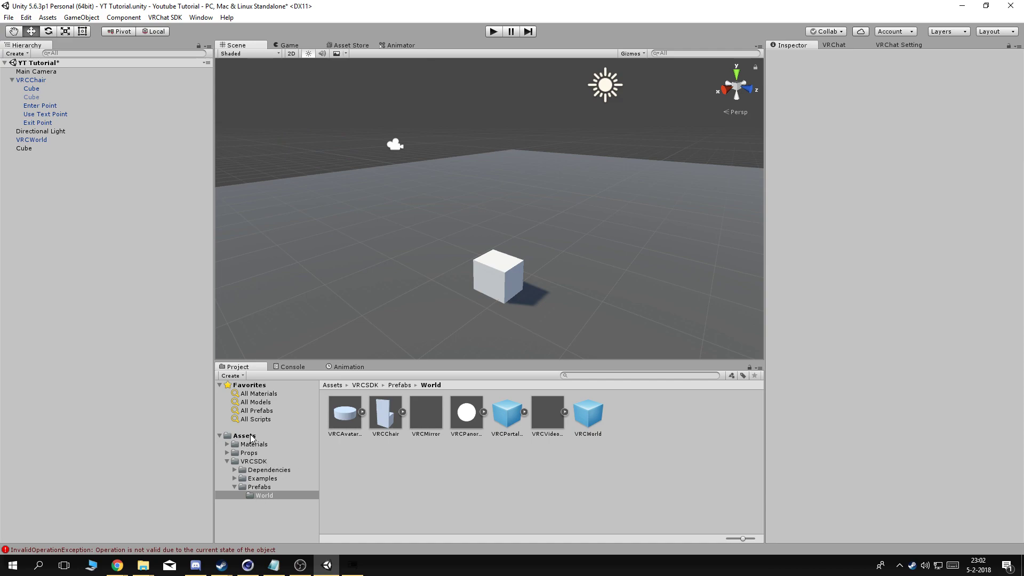
left_click(274, 565)
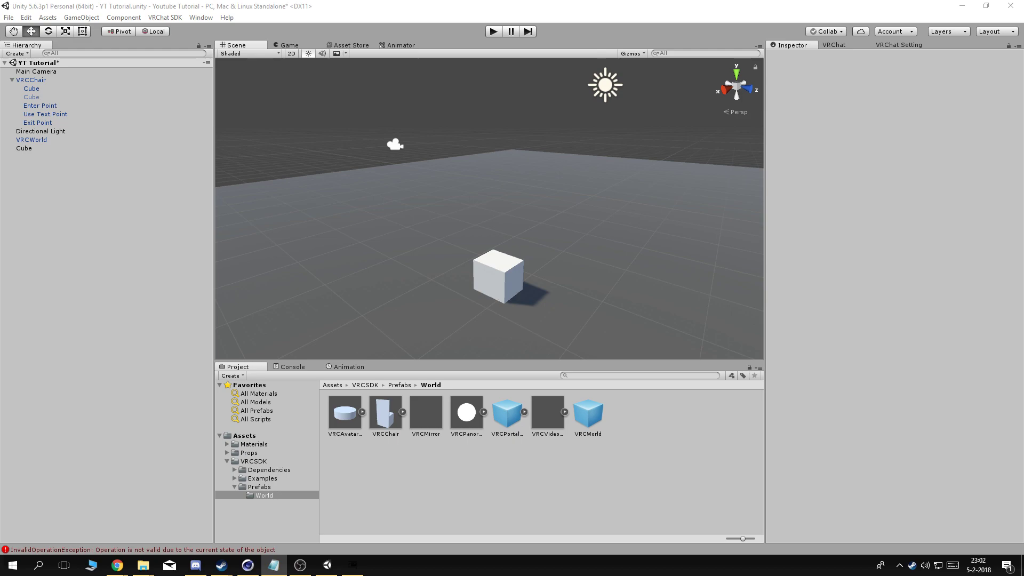
scroll(522, 299, "down", 5)
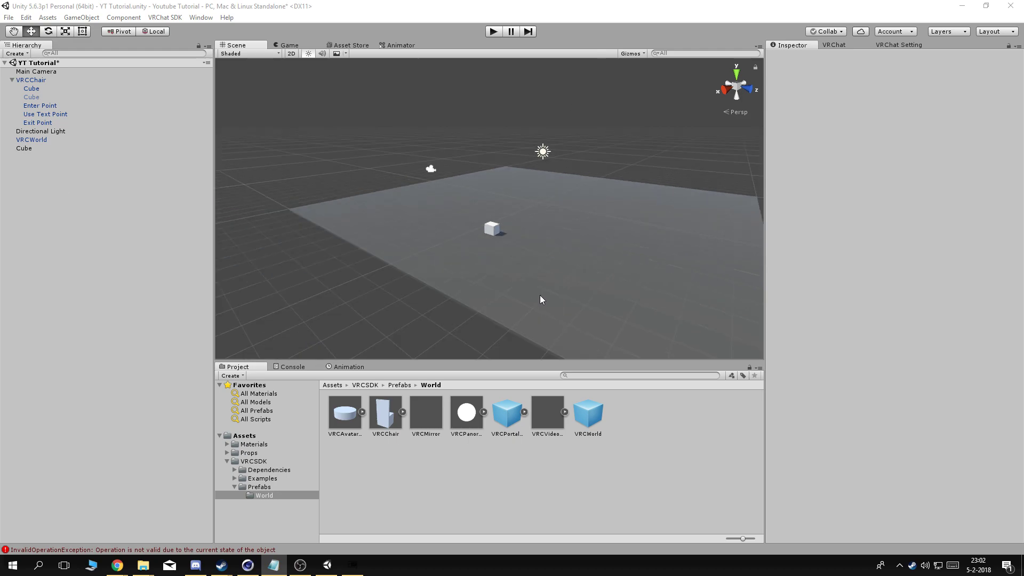
middle_click_drag(662, 229, 498, 244)
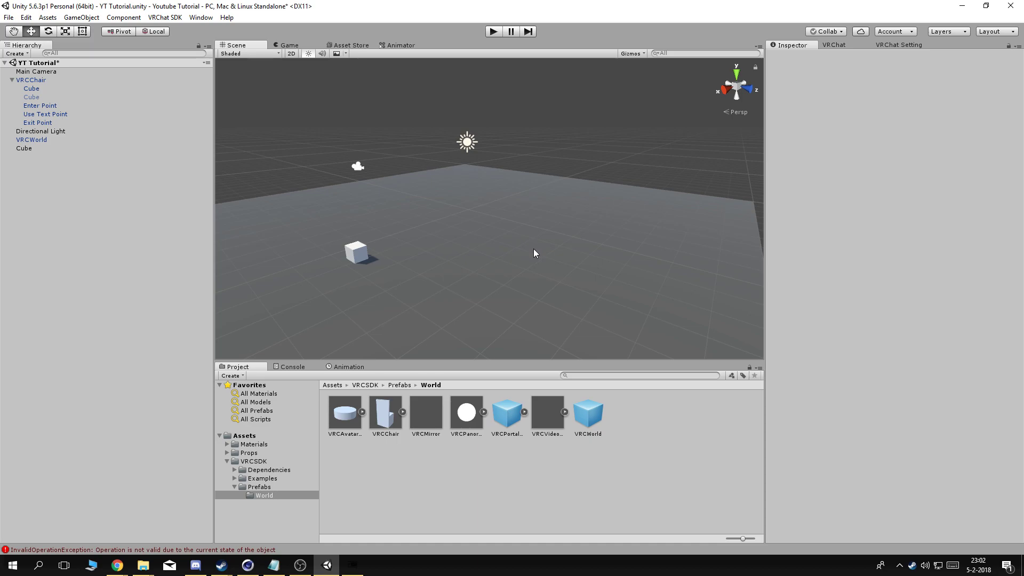
scroll(485, 296, "up", 10)
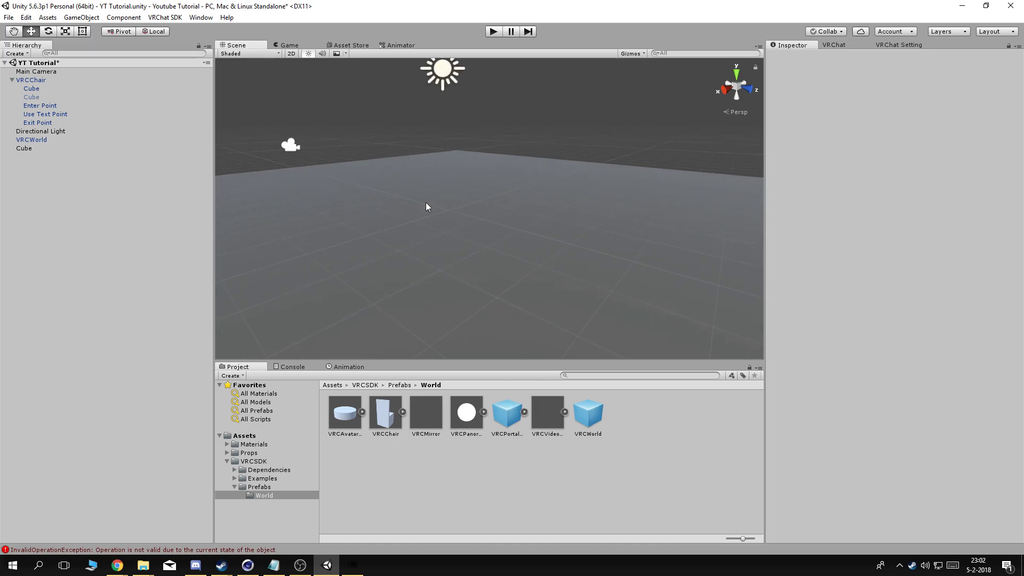
- Delete the beer model and the beer.fbm folder from Assets/Props
left_click(251, 436)
middle_click_drag(385, 261, 457, 281)
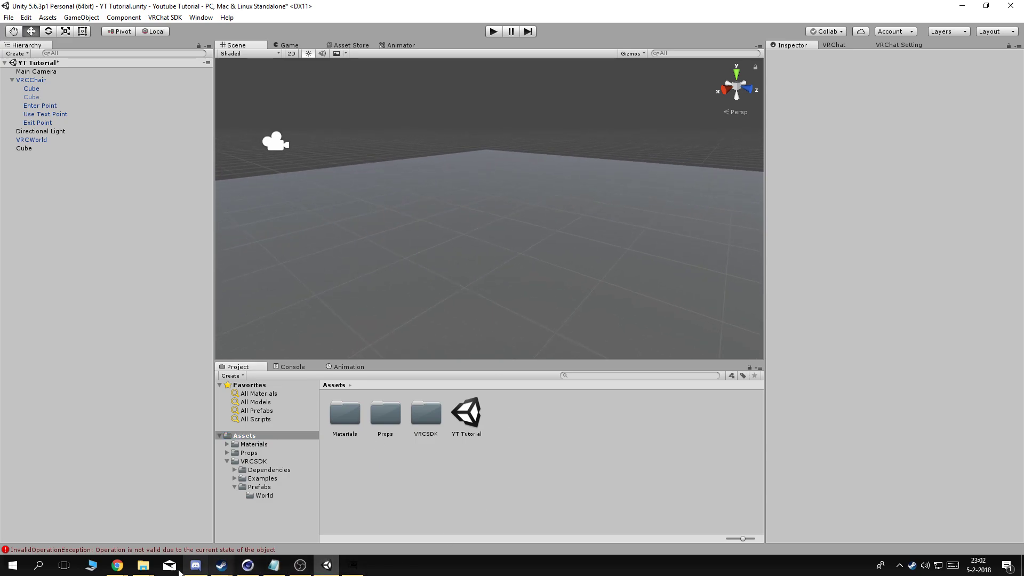
left_click(143, 565)
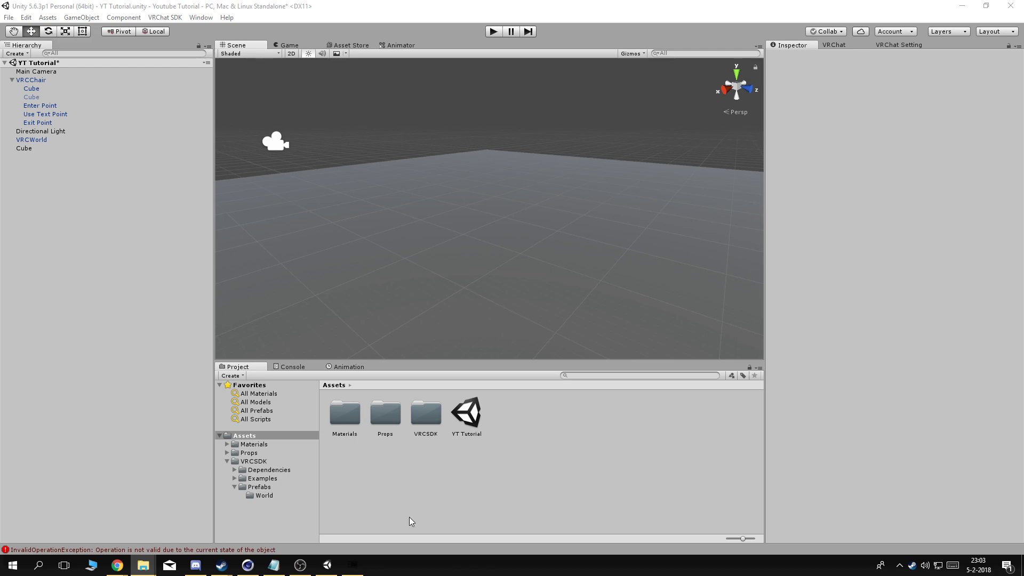
double_click(388, 424)
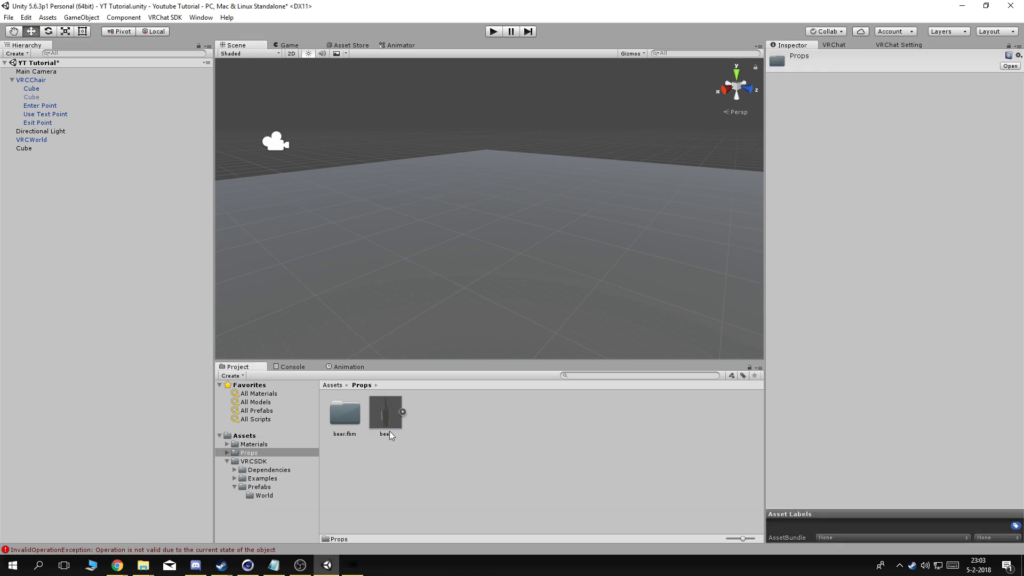
left_click(382, 427)
left_click(344, 413, "ctrl")
key("Delete")
left_click(539, 304)
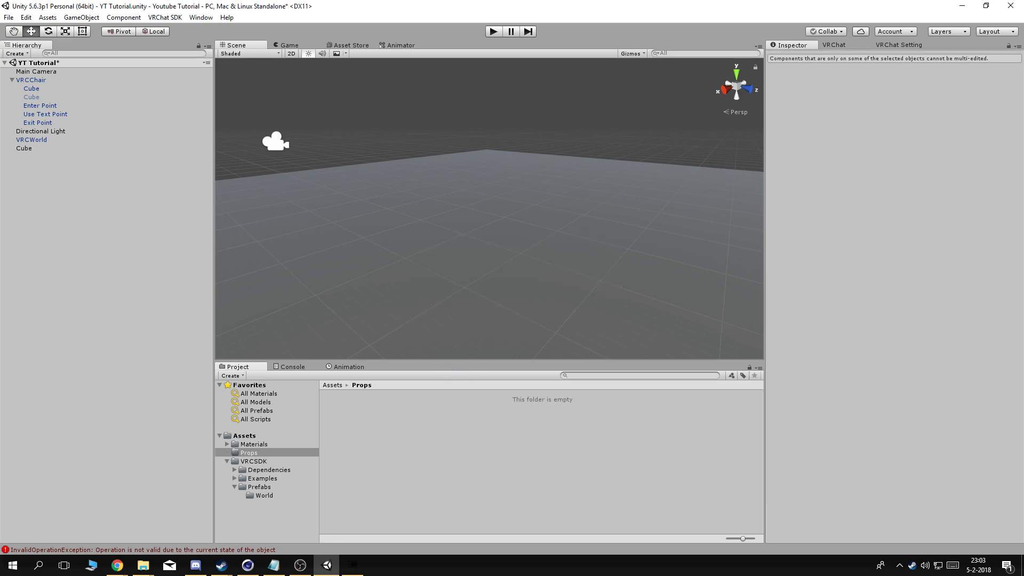
- Import the beer model from File Explorer into Props and place it on the floor at about X 0.54, Z -0.82
left_click_drag(306, 410, 421, 425)
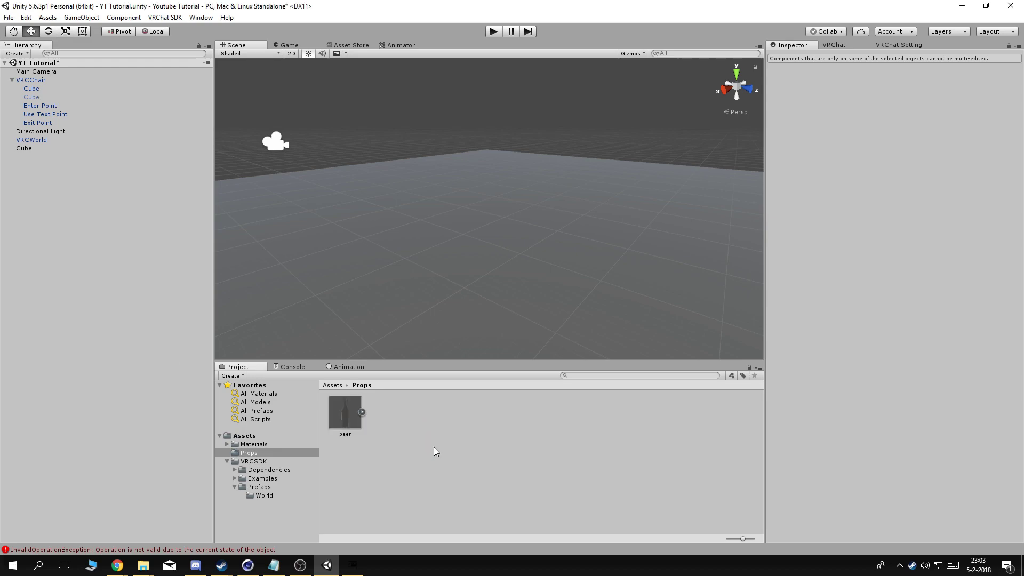
left_click(341, 419)
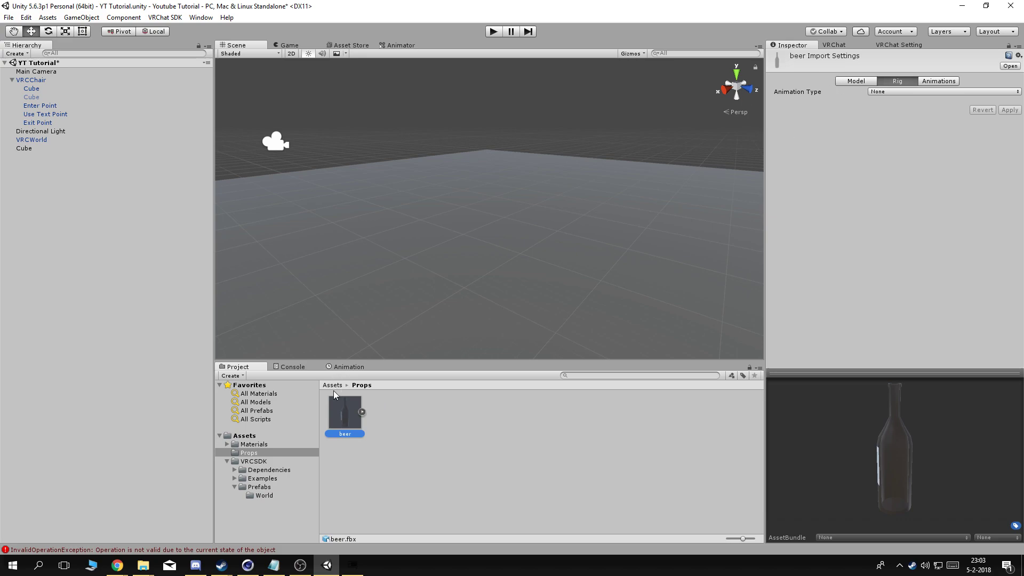
left_click_drag(351, 415, 506, 277)
scroll(627, 238, "down", 3)
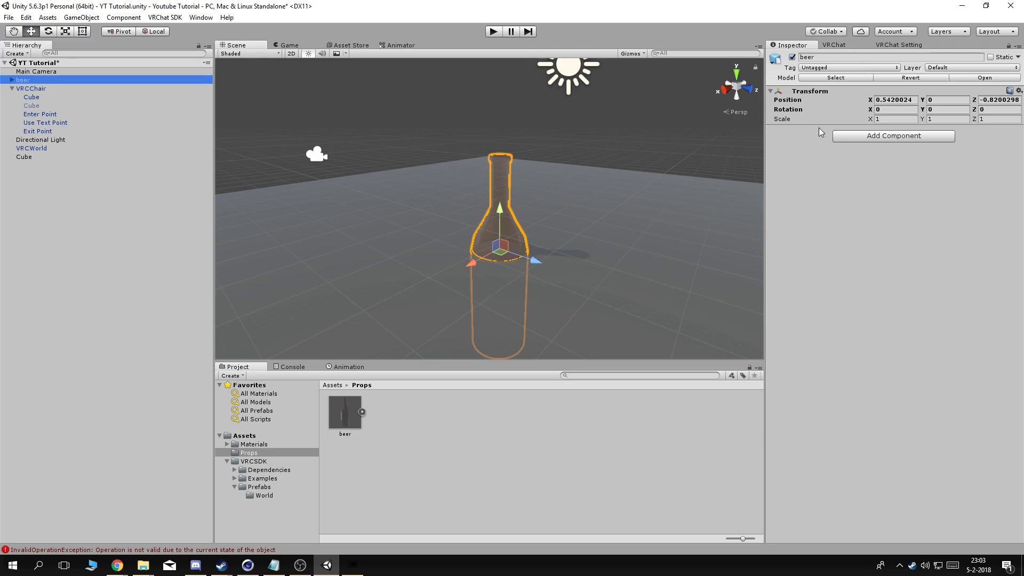
- Scale the beer bottle to 0.3 on the X, Y and Z axes
left_click(907, 119)
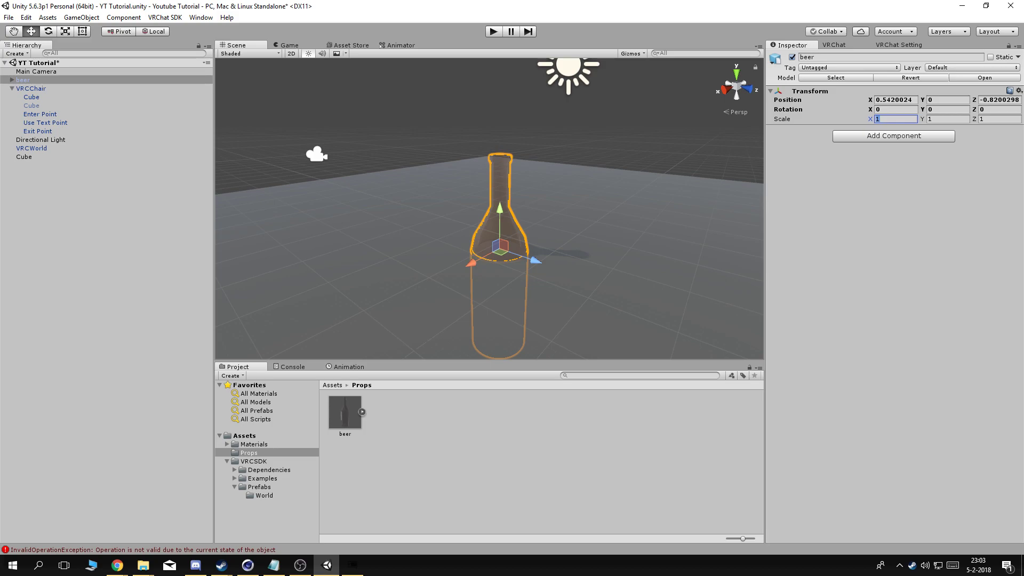
type(".3")
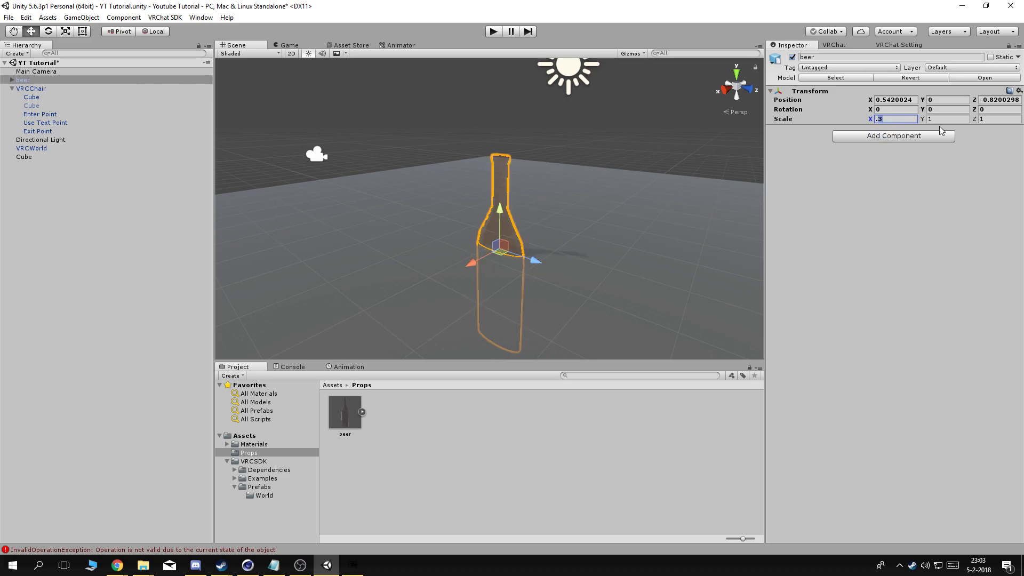
key("Tab")
type("3")
key("Tab")
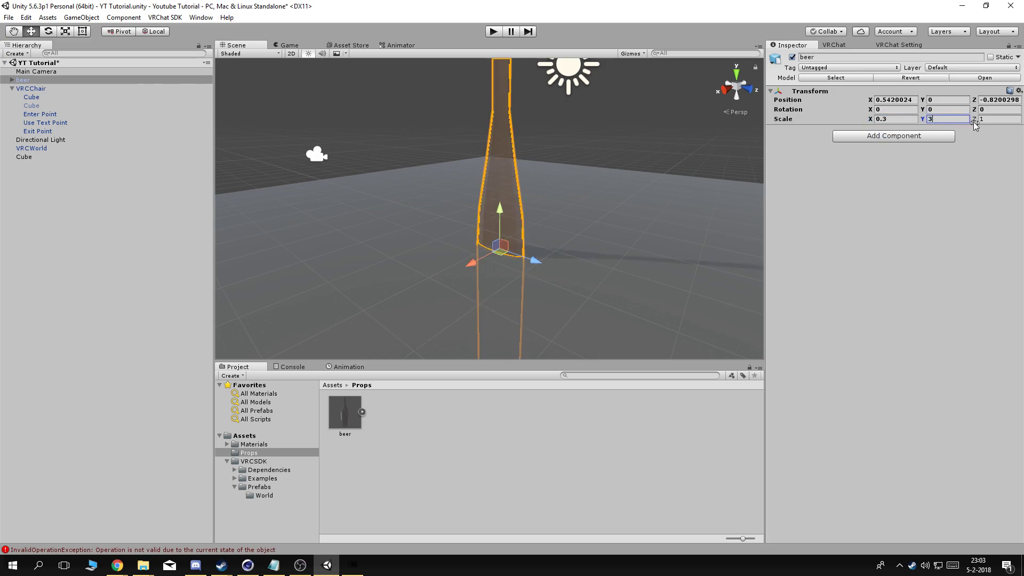
type("3")
left_click(930, 119)
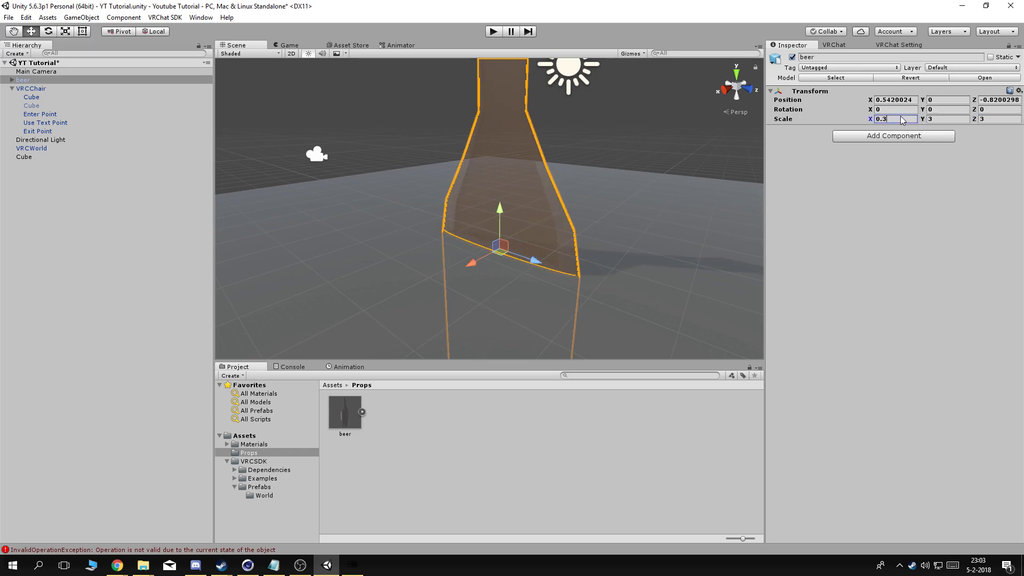
type(".3")
key("Tab")
type(".3")
- Raise the beer bottle above the floor to a Y position of about 0.73
left_click_drag(504, 223, 533, 192)
scroll(574, 266, "up", 8)
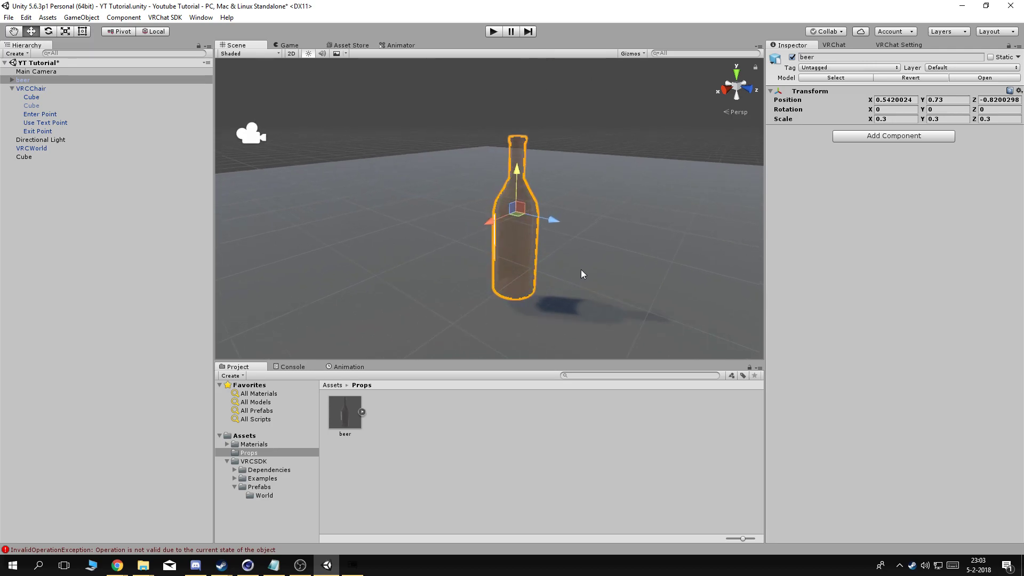
left_click_drag(581, 270, 590, 252, "alt")
middle_click_drag(590, 251, 569, 238)
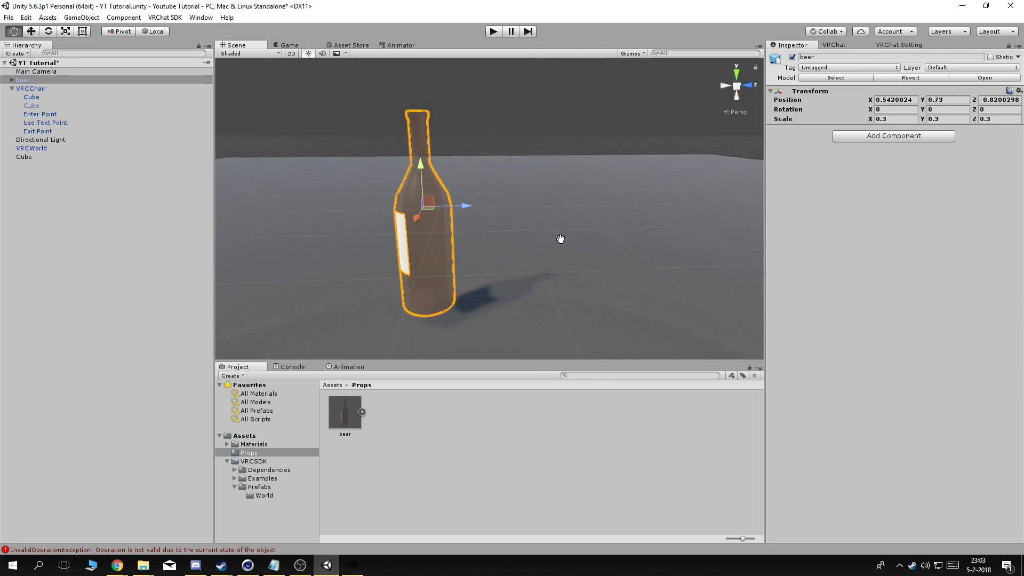
left_click_drag(569, 237, 603, 286, "alt")
scroll(608, 294, "up", 3)
middle_click_drag(598, 227, 510, 243)
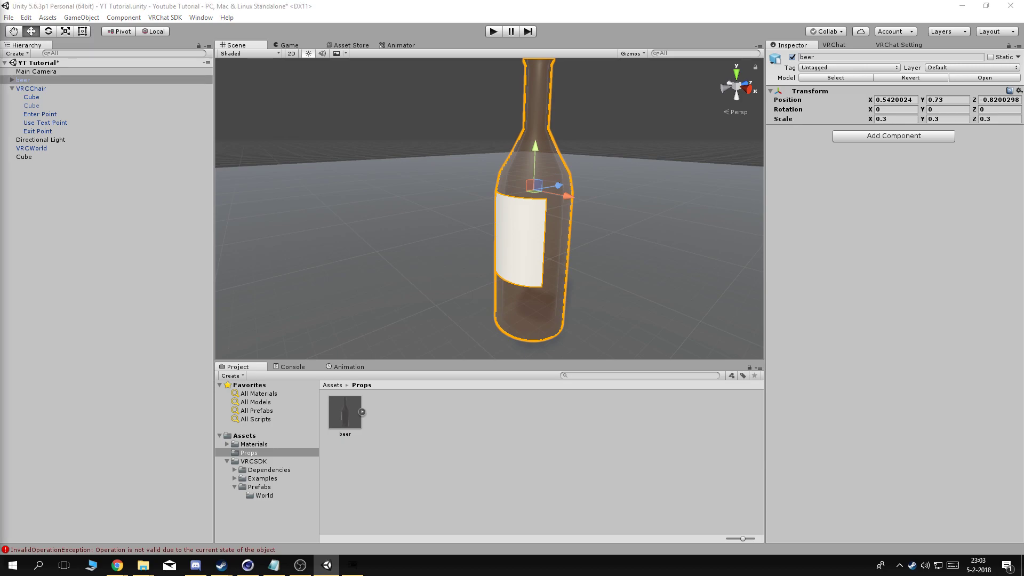
- Add the VRC_Pickup and VRC_Object Sync components to the beer bottle
left_click(882, 137)
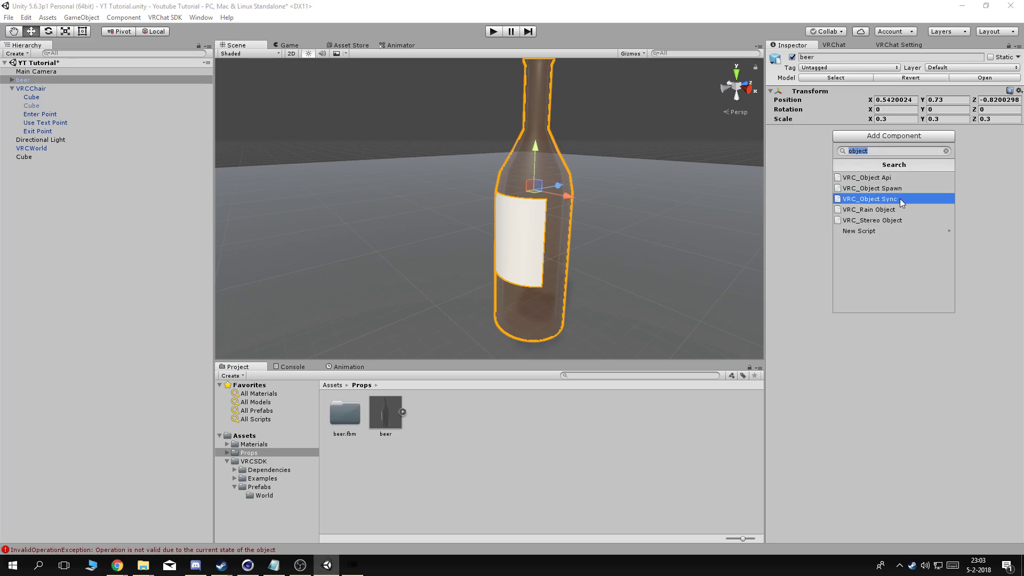
type("pick")
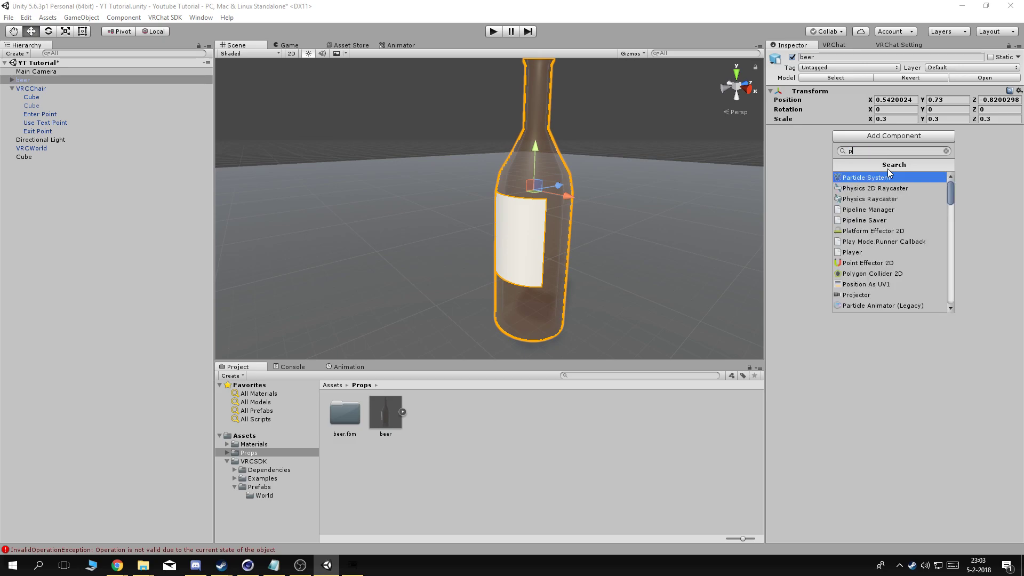
left_click(877, 178)
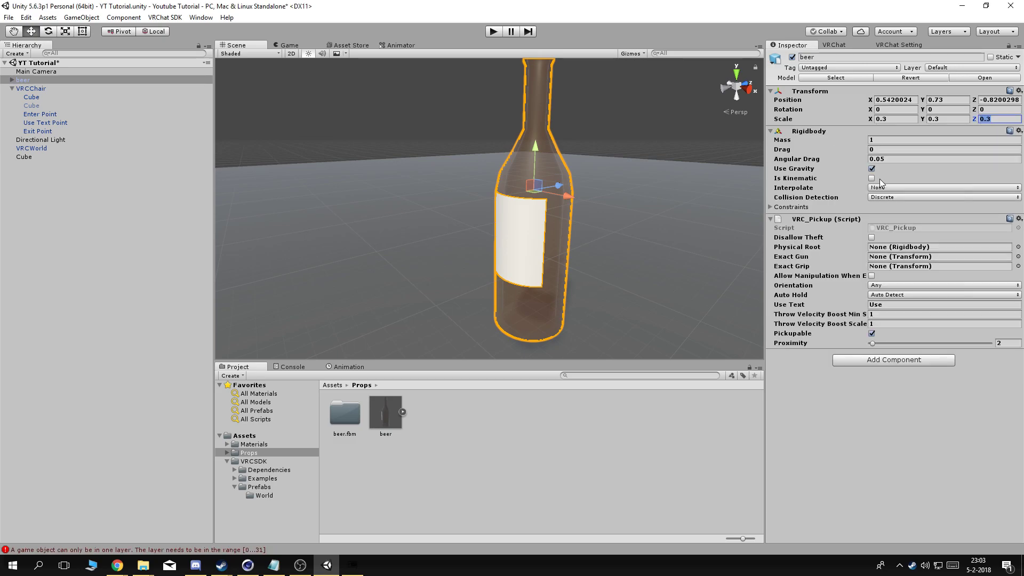
left_click(901, 360)
type("object")
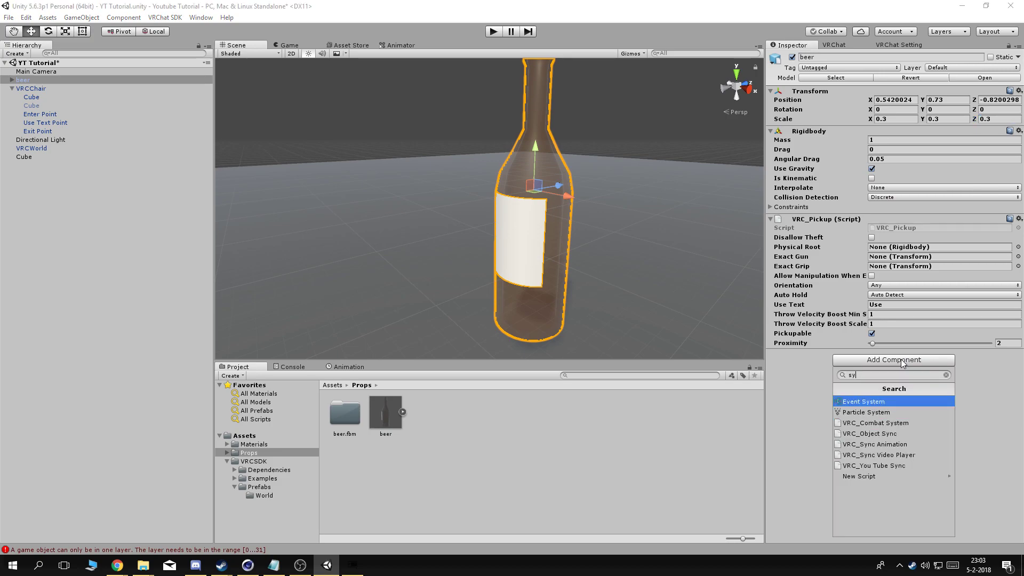
left_click(889, 401)
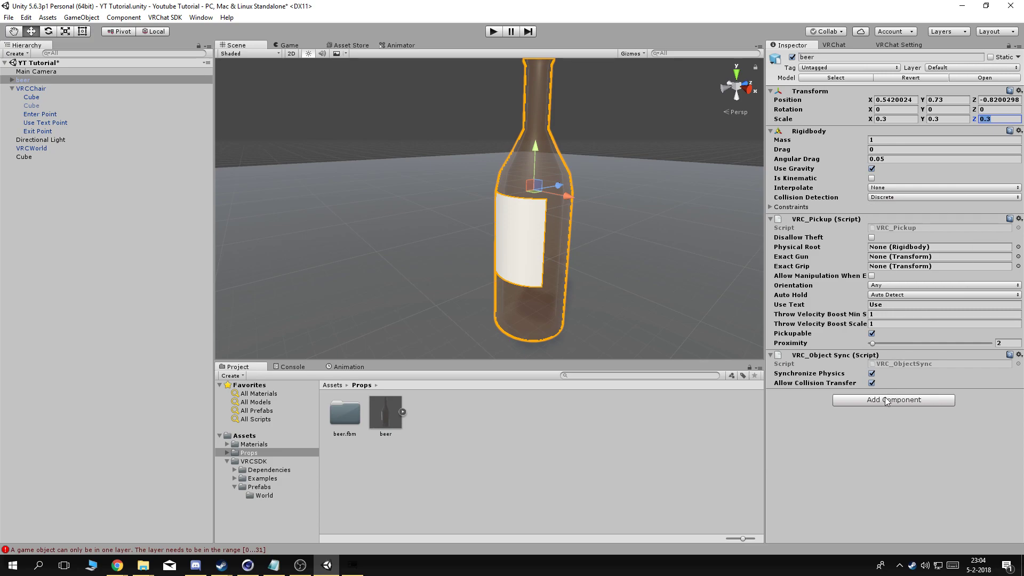
- Add a Mesh Collider component to the beer bottle
left_click(886, 400)
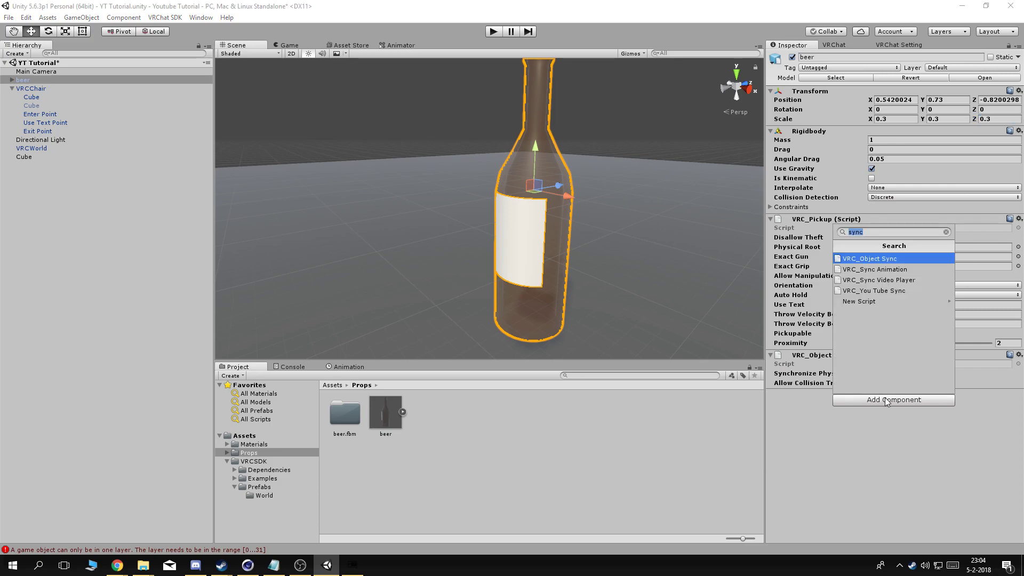
type("collid")
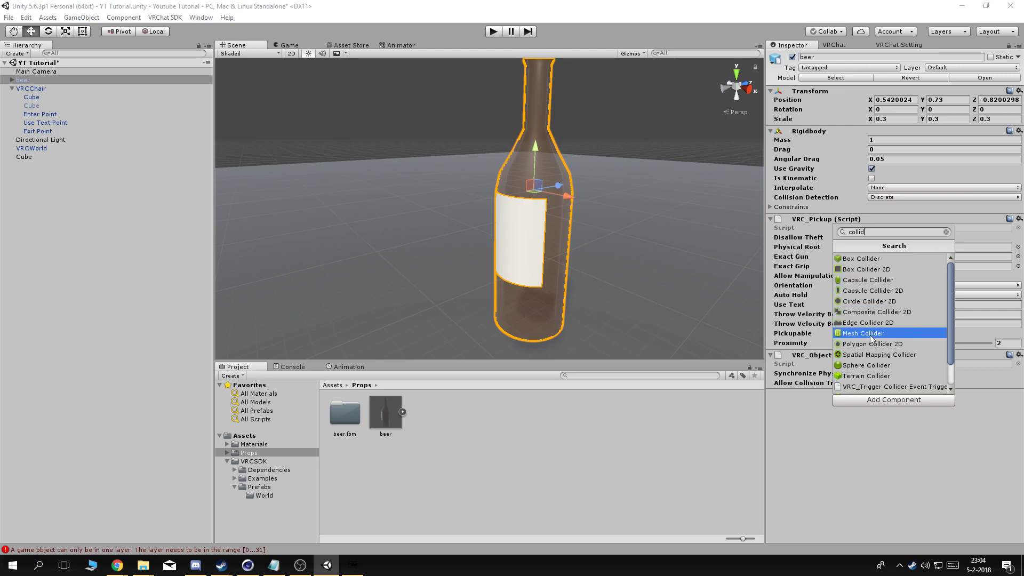
left_click(864, 333)
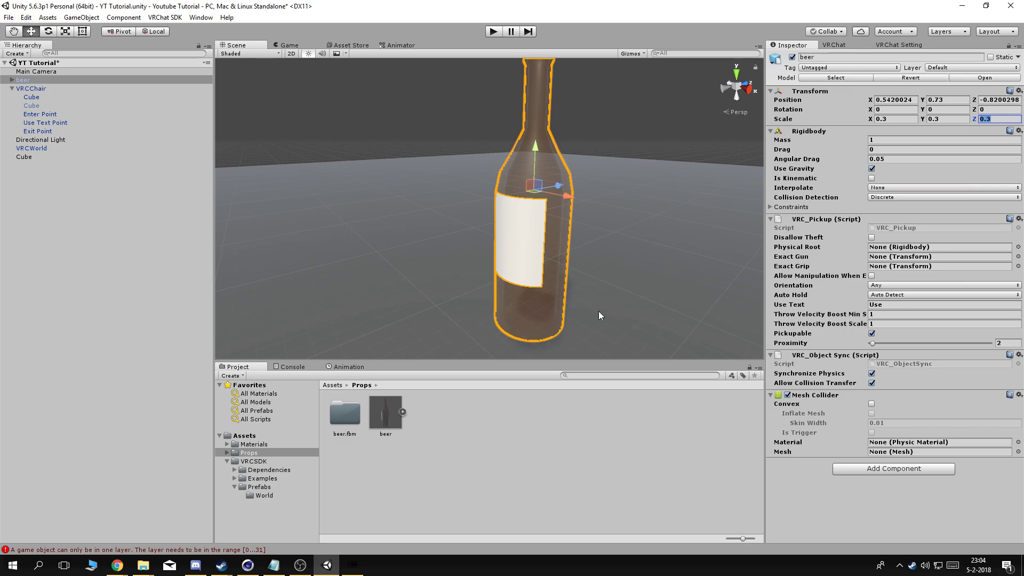
- Enable Convex and Inflate Mesh on the bottle's mesh collider and assign the Cylinder_2 mesh to it
scroll(600, 309, "down", 3)
scroll(586, 281, "up", 3)
middle_click_drag(640, 267, 585, 285)
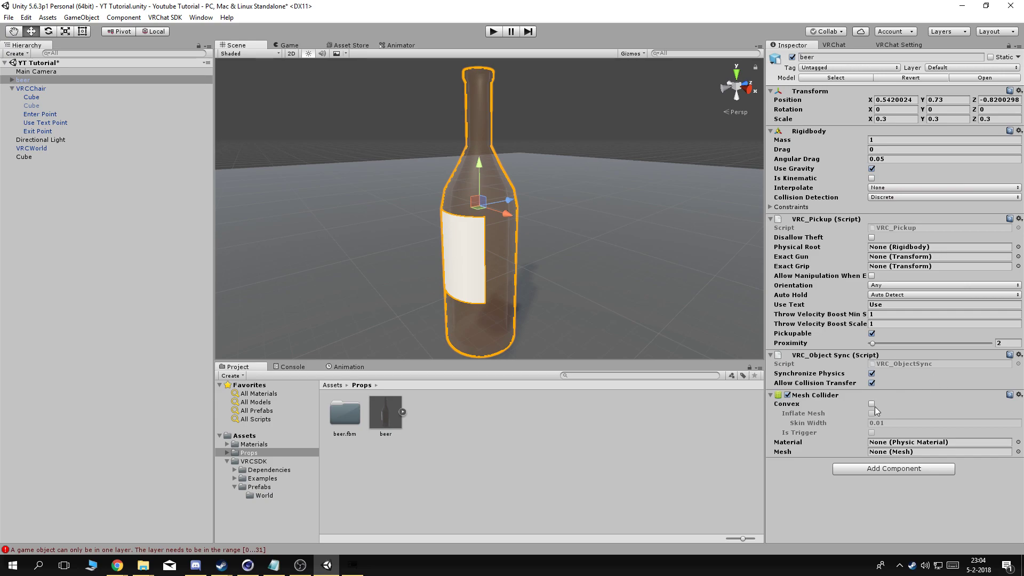
left_click(871, 404)
left_click(871, 413)
left_click(877, 422)
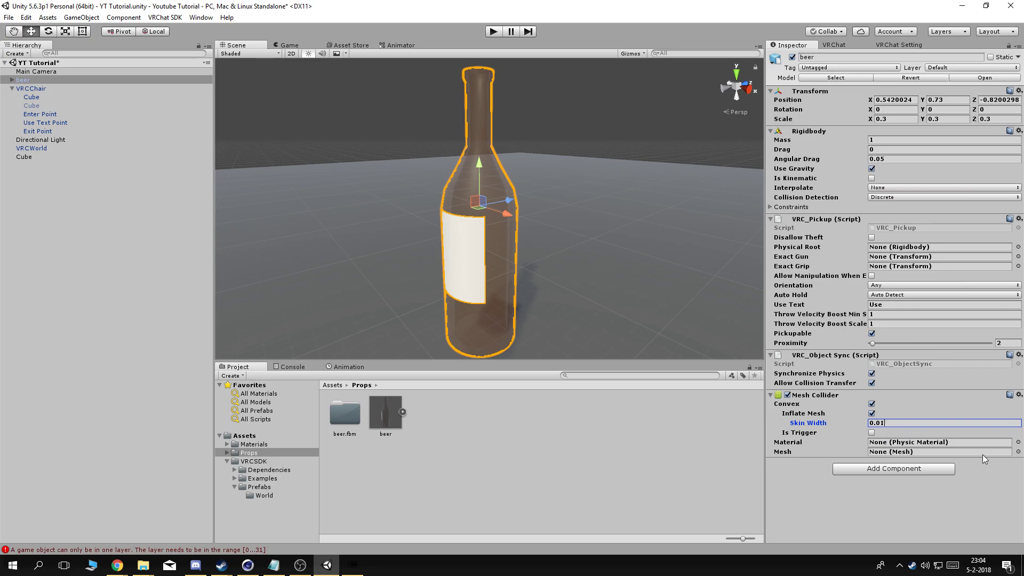
left_click(1017, 452)
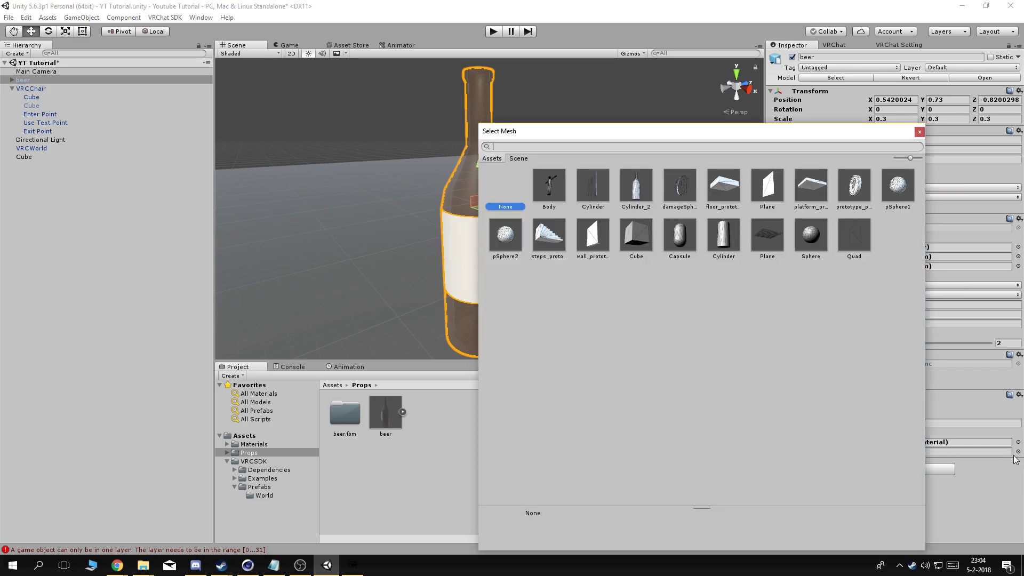
left_click(647, 193)
double_click(647, 190)
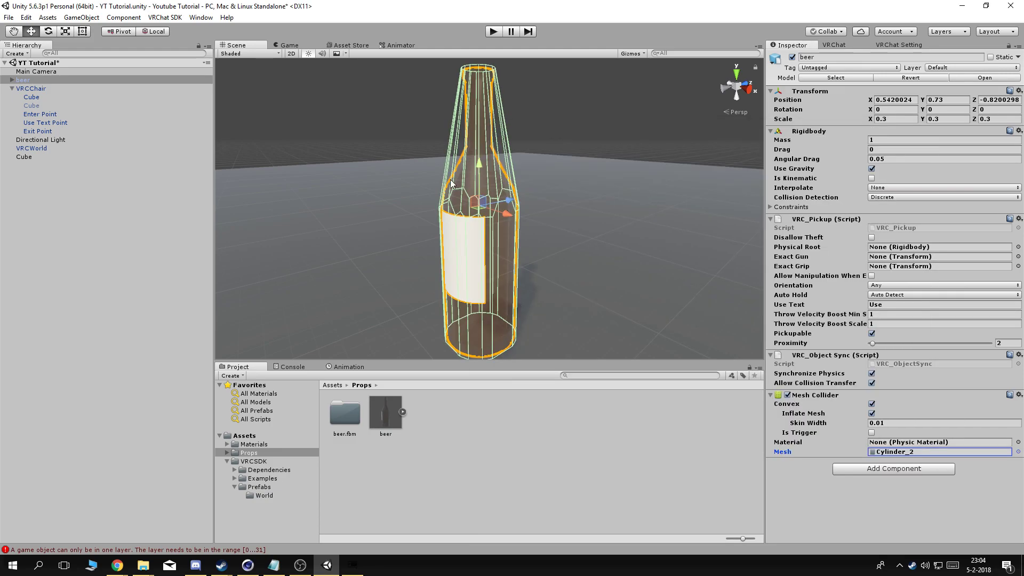
- Try a Skin Width of 0.02 on the bottle's mesh collider and set it back to 0.01
left_click(882, 423)
key("BackSpace")
type("2")
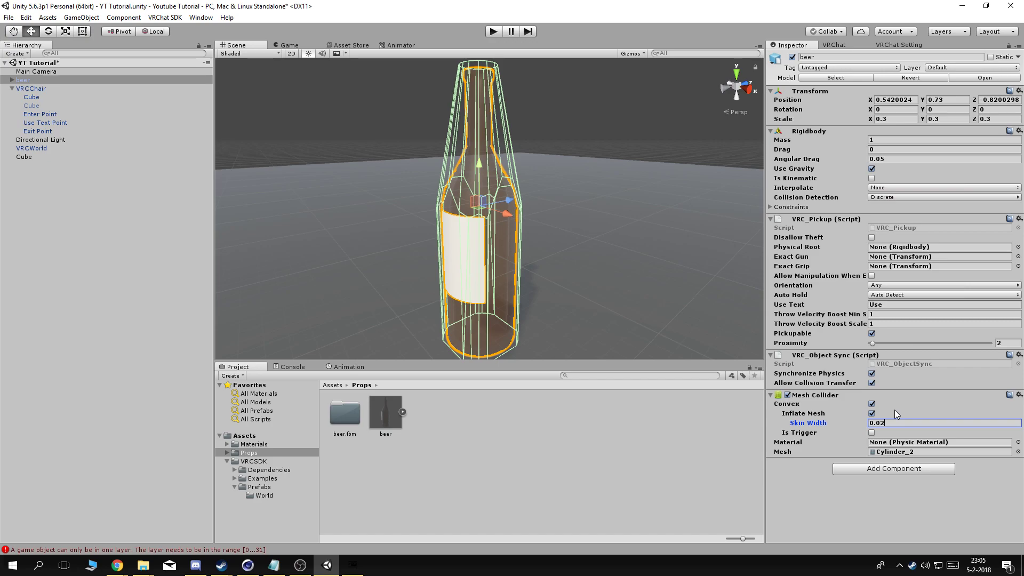
key("BackSpace")
type("1")
scroll(614, 261, "down", 5)
scroll(562, 242, "up", 5)
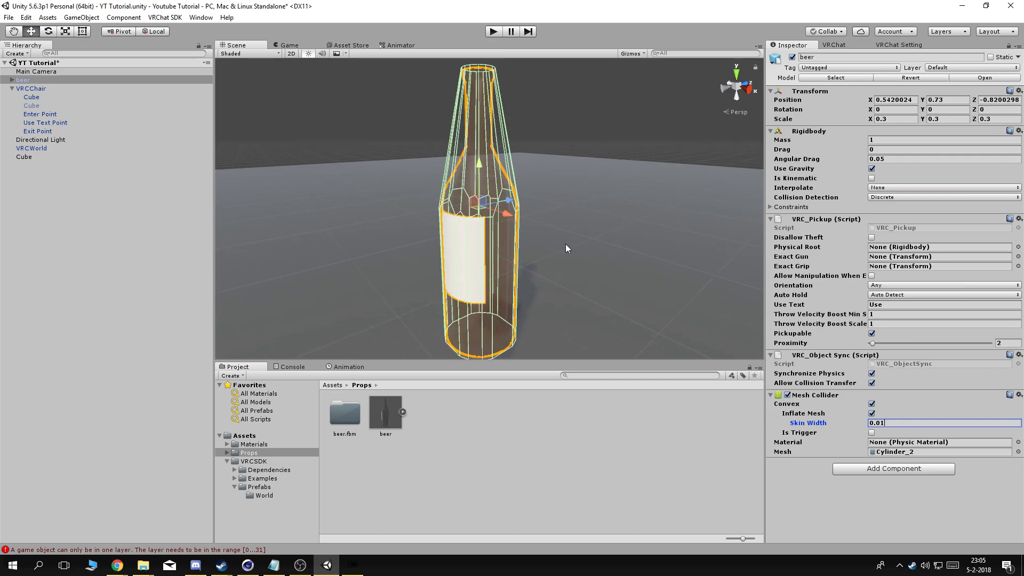
scroll(607, 255, "down", 5)
mouse_move(555, 256)
middle_mouse_down()
mouse_move(547, 160)
mouse_move(549, 251)
middle_mouse_up()
scroll(549, 251, "up", 2)
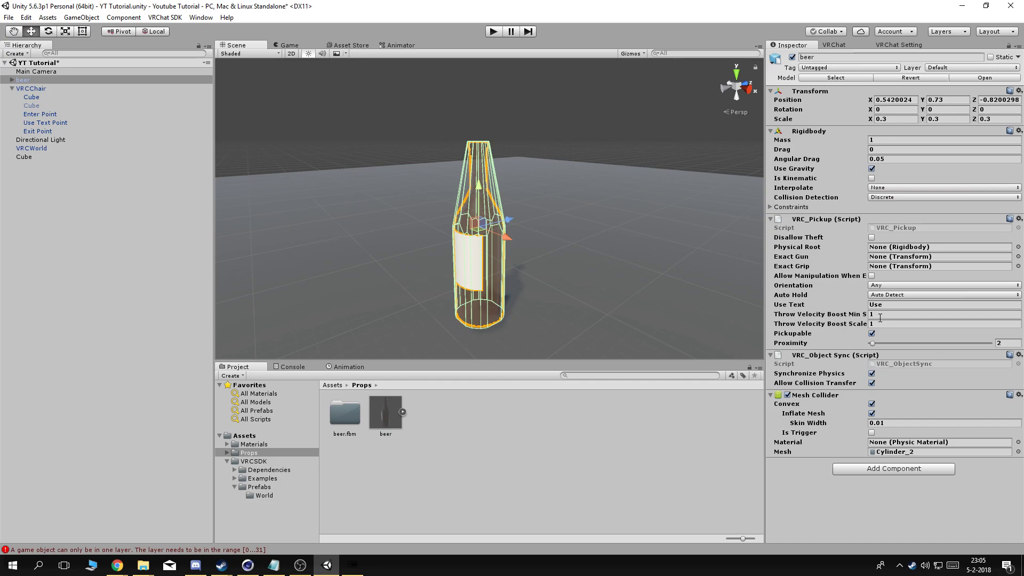
- Set the bottle's pickup Use Text to "Pickup beer" and its Rigidbody collision detection to Continuous
left_click(887, 305)
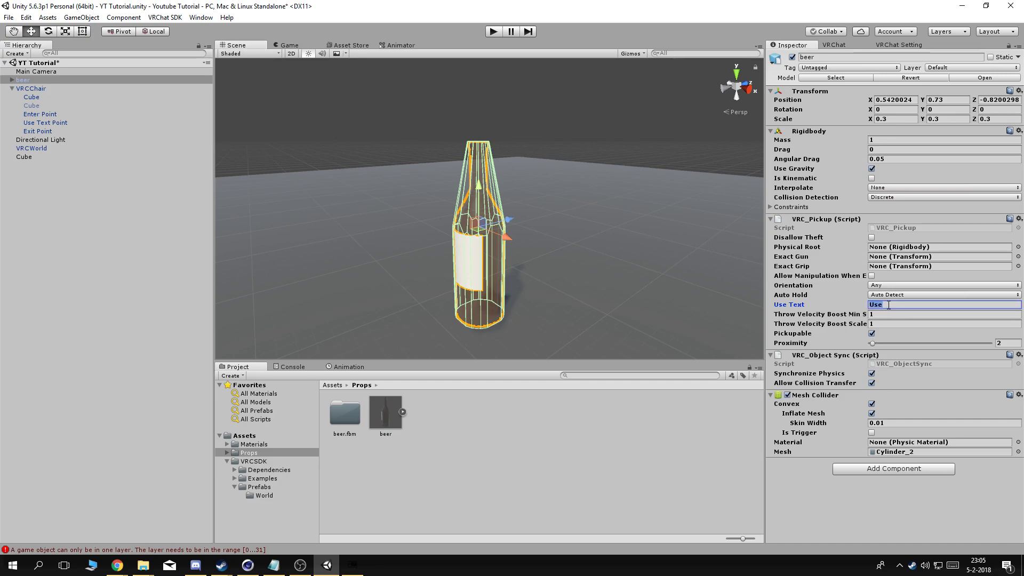
type("Pickup beer")
key("Return")
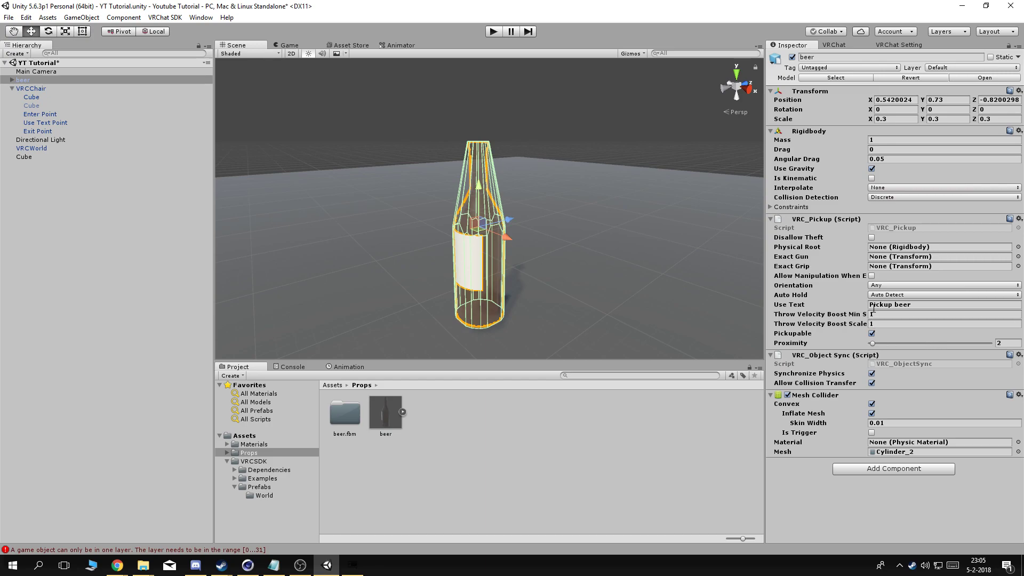
left_click(879, 196)
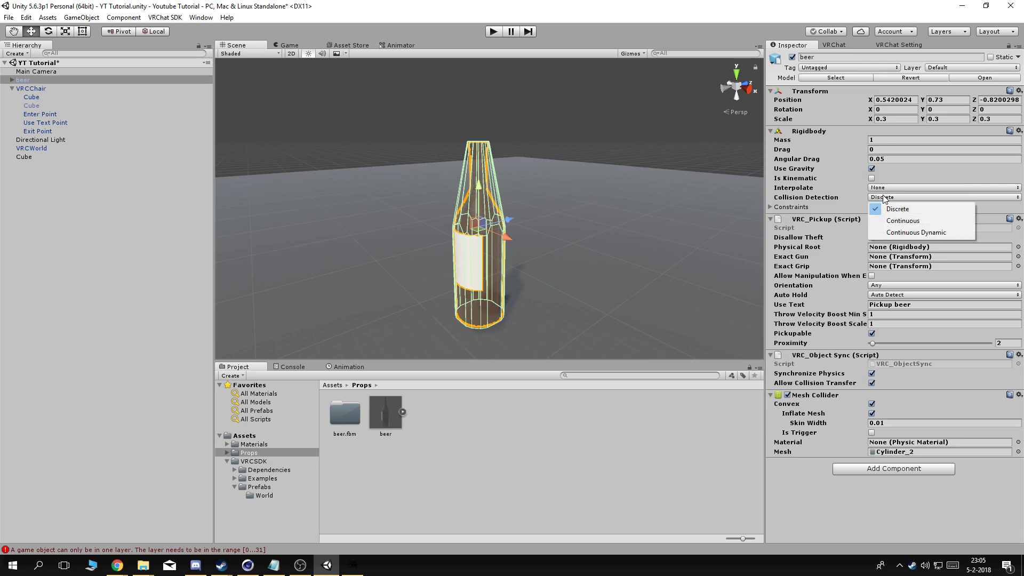
left_click(912, 221)
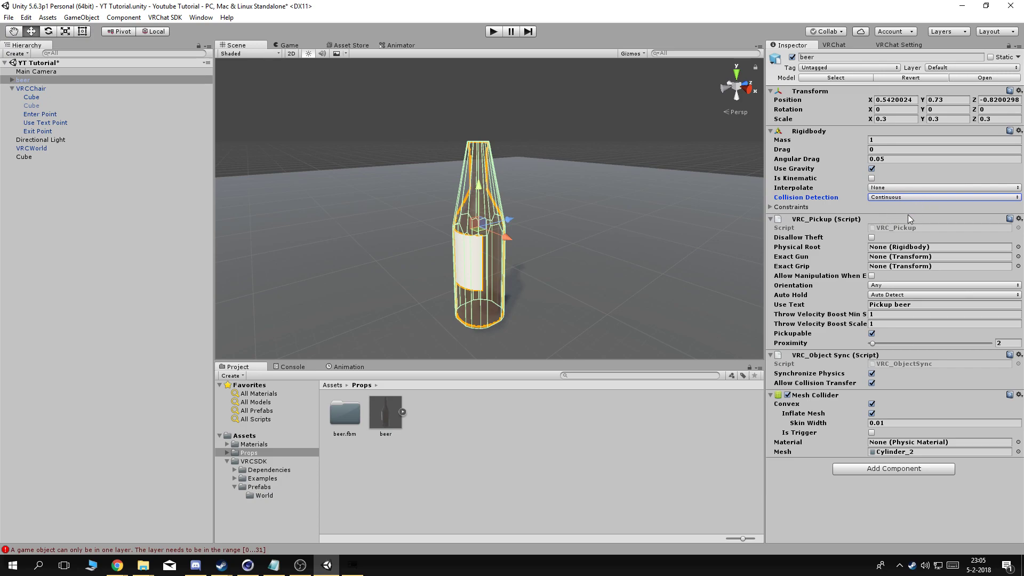
- Create a new test build of the world for one client and switch to the VRChat client
left_click(853, 45)
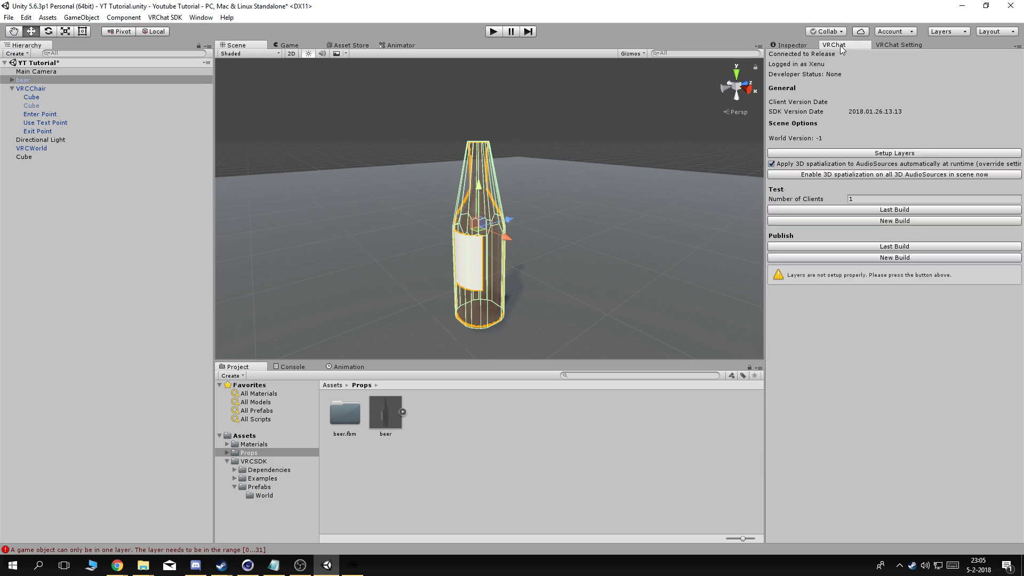
left_click(888, 221)
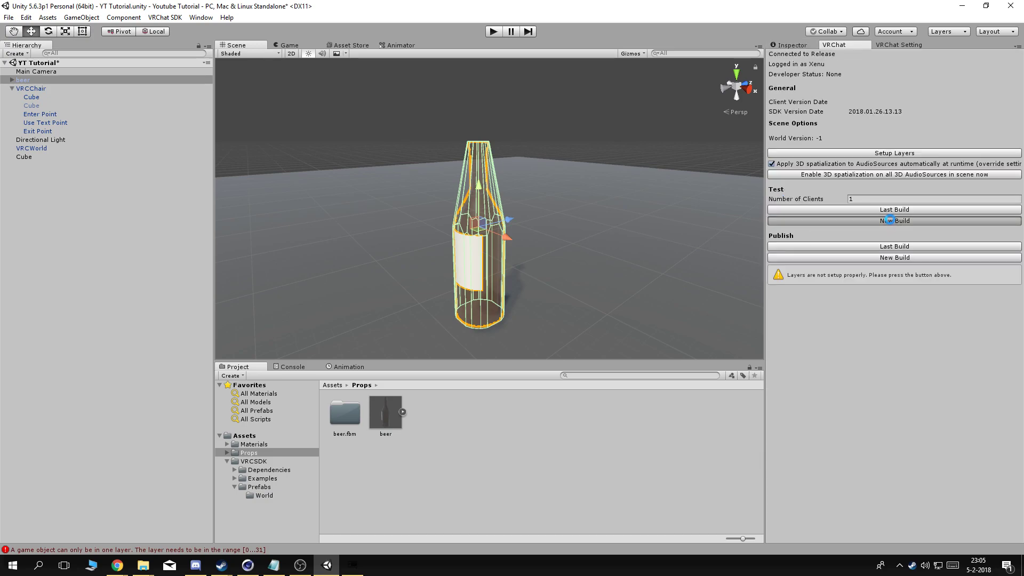
mouse_move(350, 572)
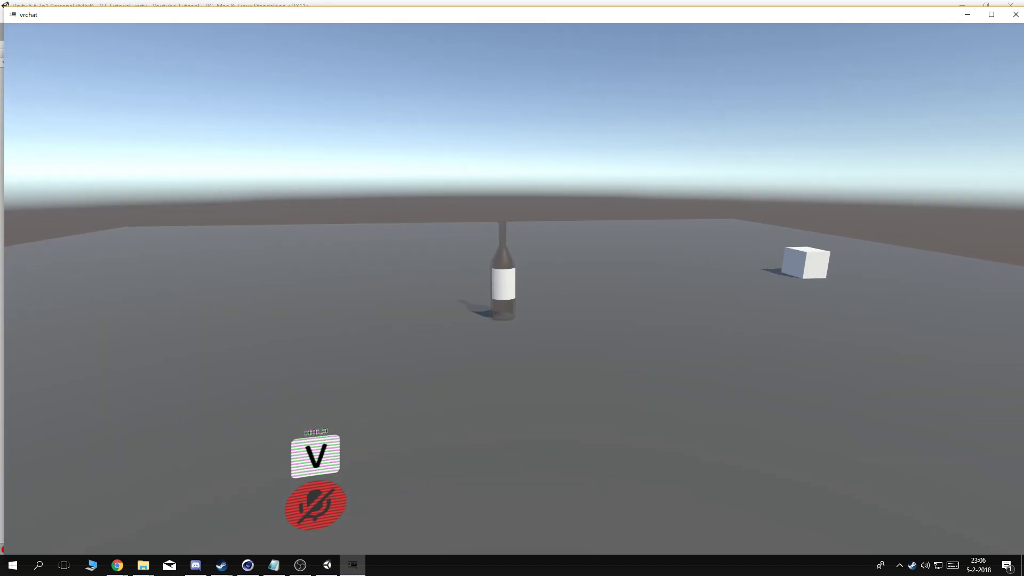
- Walk up to the beer bottle in the test world and test grabbing and throwing it
key("w")
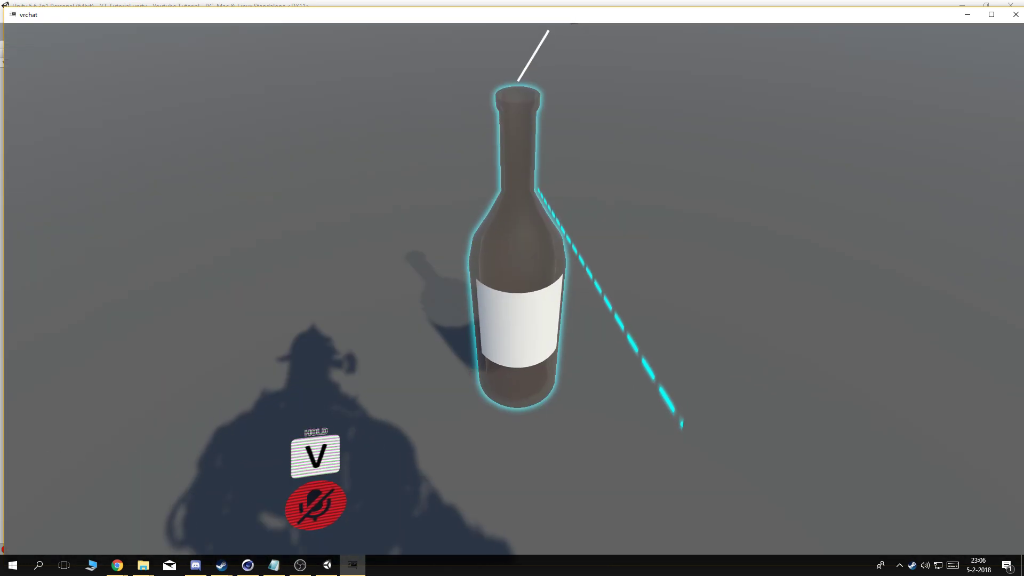
left_click(512, 288)
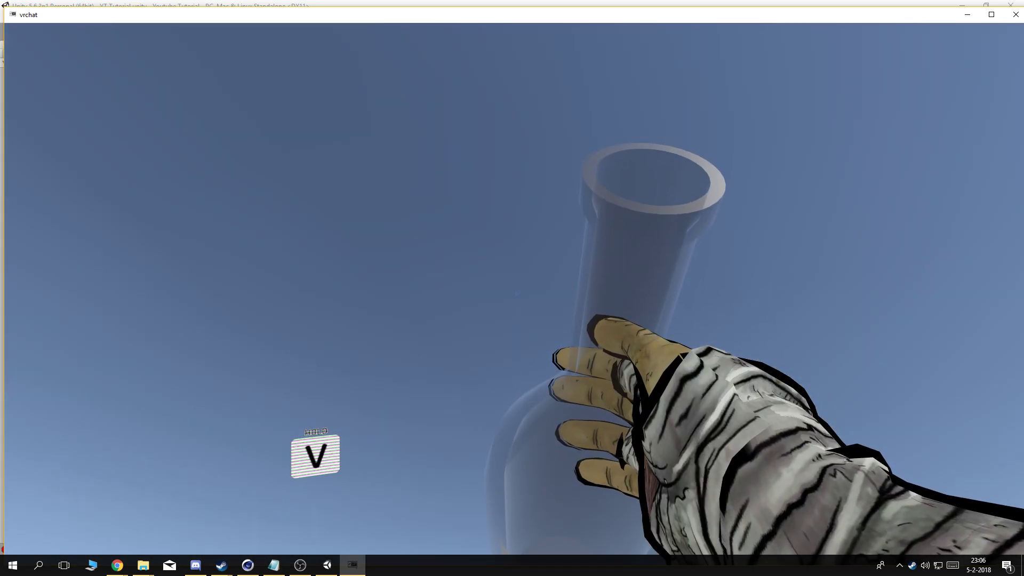
left_click(511, 288)
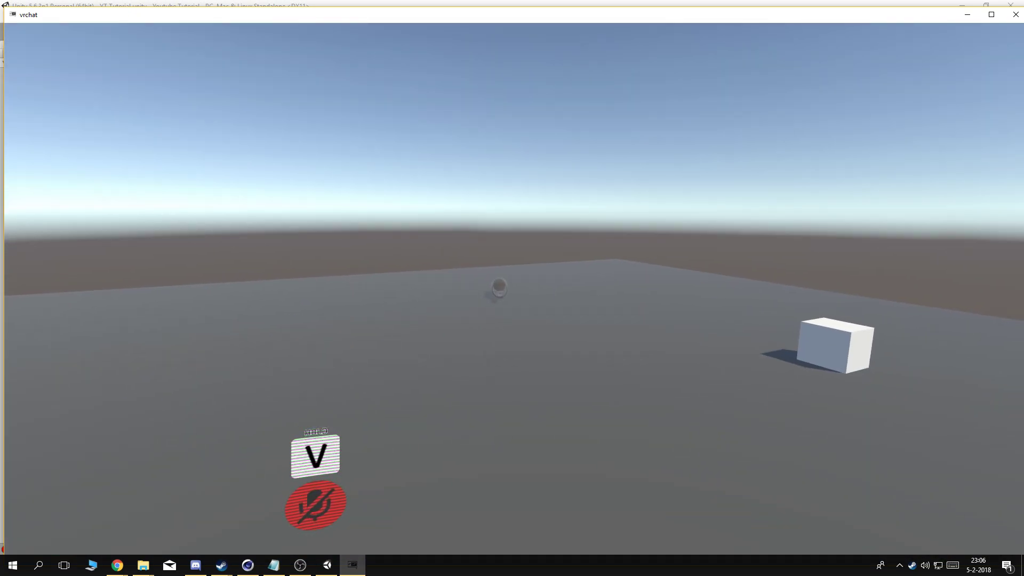
key("w")
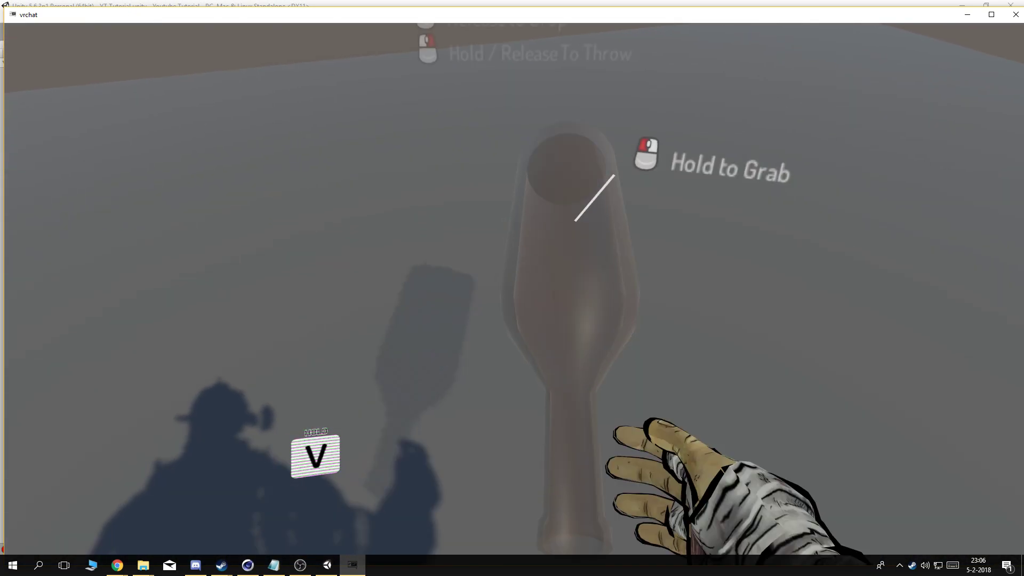
left_click(511, 288)
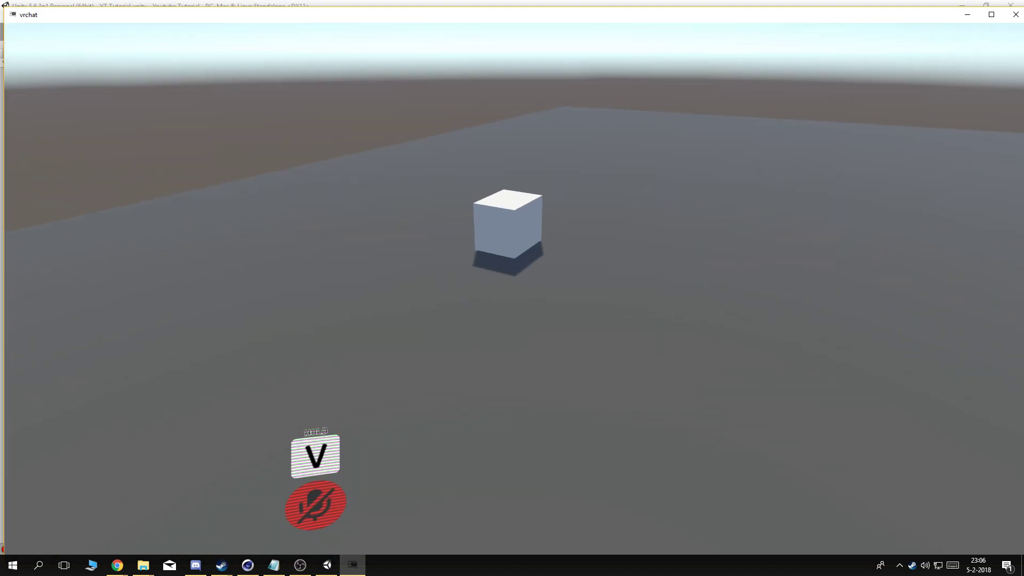
left_click(512, 288)
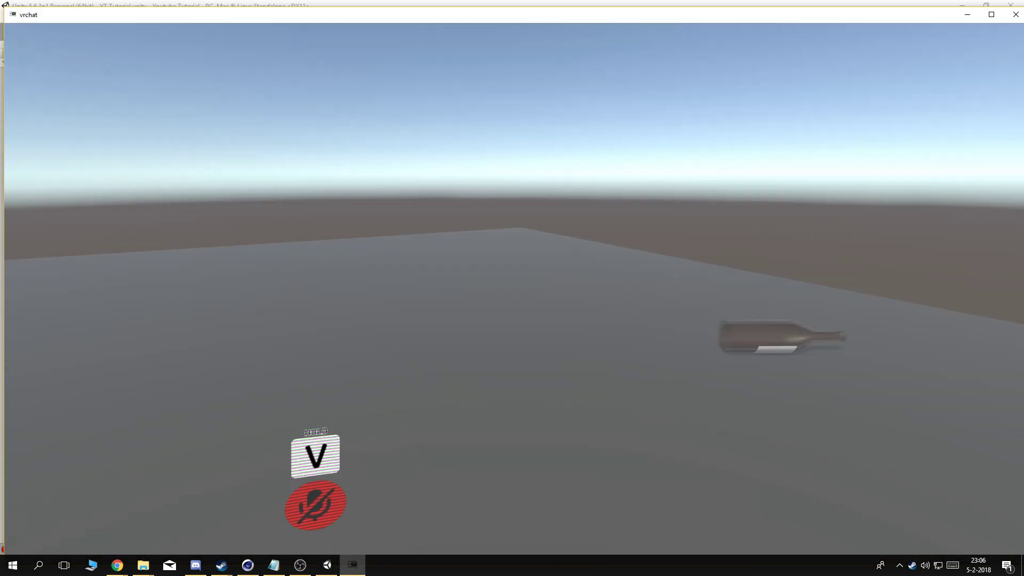
- Switch back to Unity, create a folder named "Animation" in Assets and open it
key("alt+Tab")
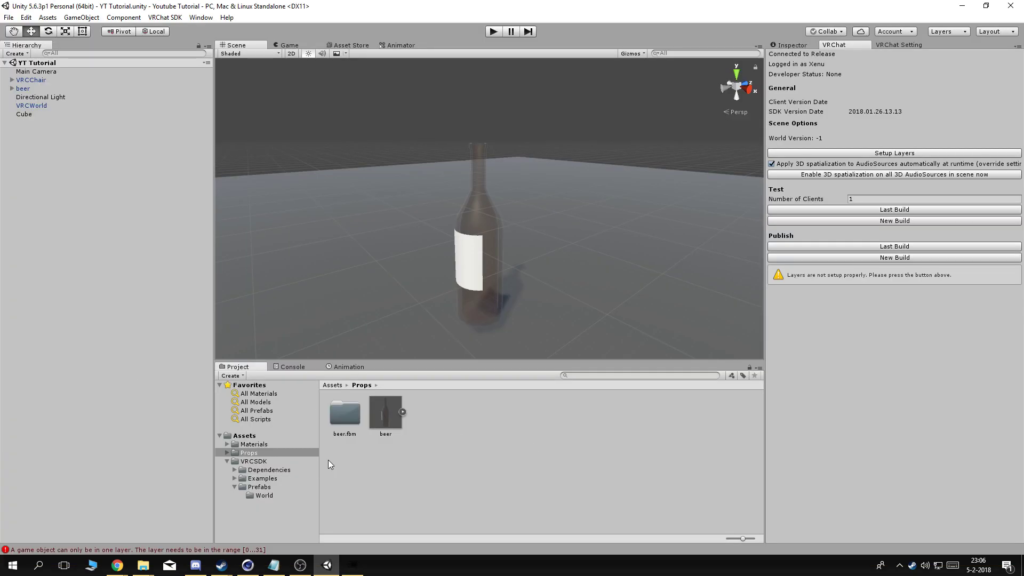
left_click(260, 436)
right_click(549, 460)
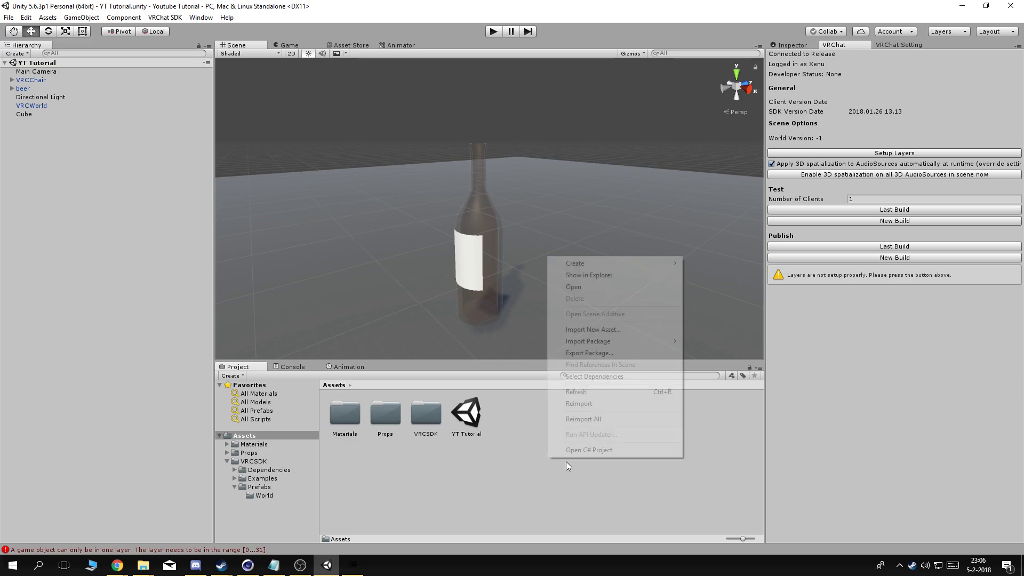
mouse_move(613, 264)
left_click(749, 265)
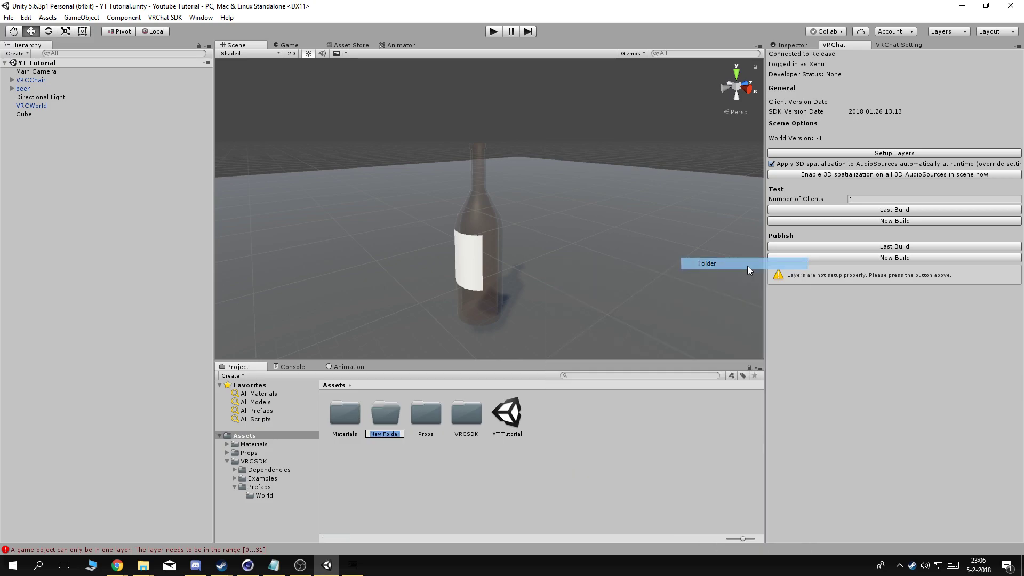
type("Animation")
key("Return")
key("Return")
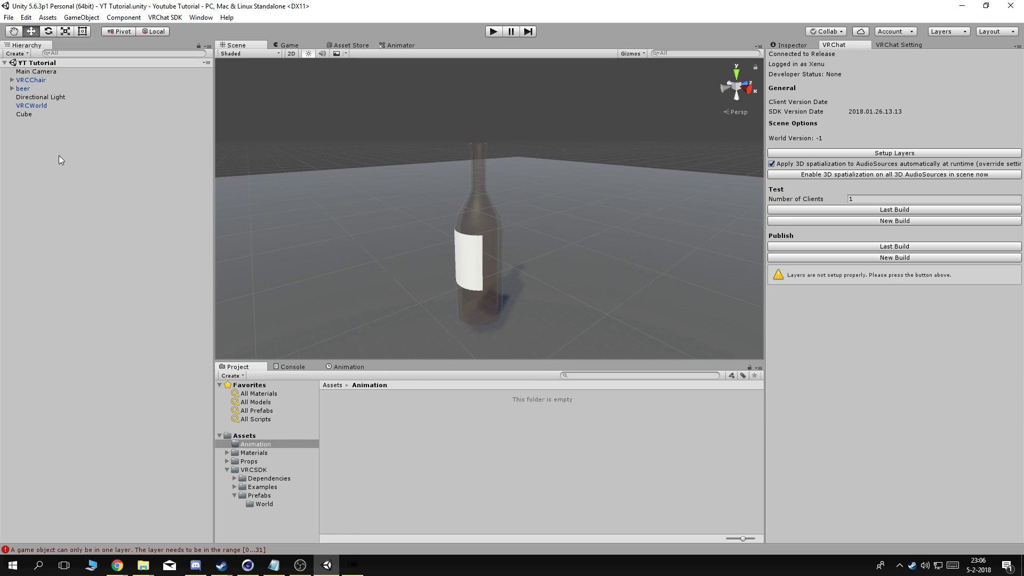
- Move the beer bottle aside to clear the middle of the floor
scroll(408, 248, "down", 5)
left_click(498, 237)
left_click_drag(516, 229, 611, 267)
scroll(573, 250, "down", 3)
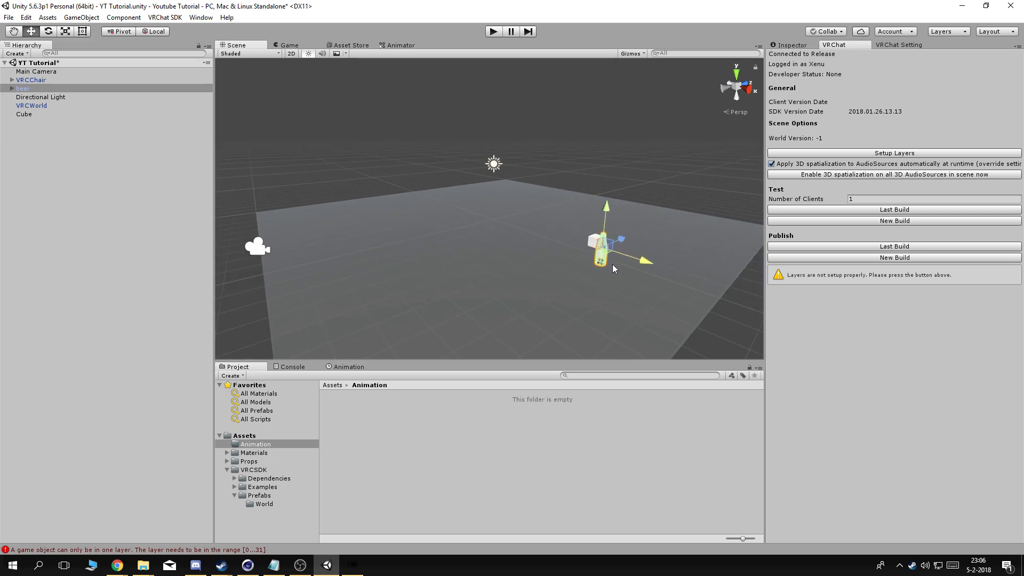
scroll(496, 229, "up", 5)
- Add a new cube to the scene and show its properties
left_click(81, 168)
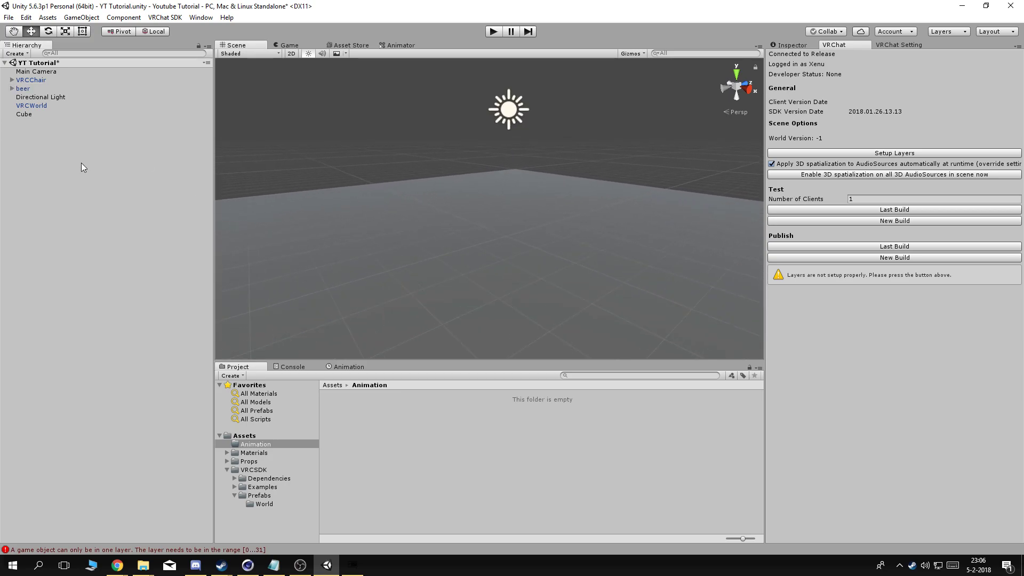
right_click(81, 167)
mouse_move(137, 265)
left_click(197, 264)
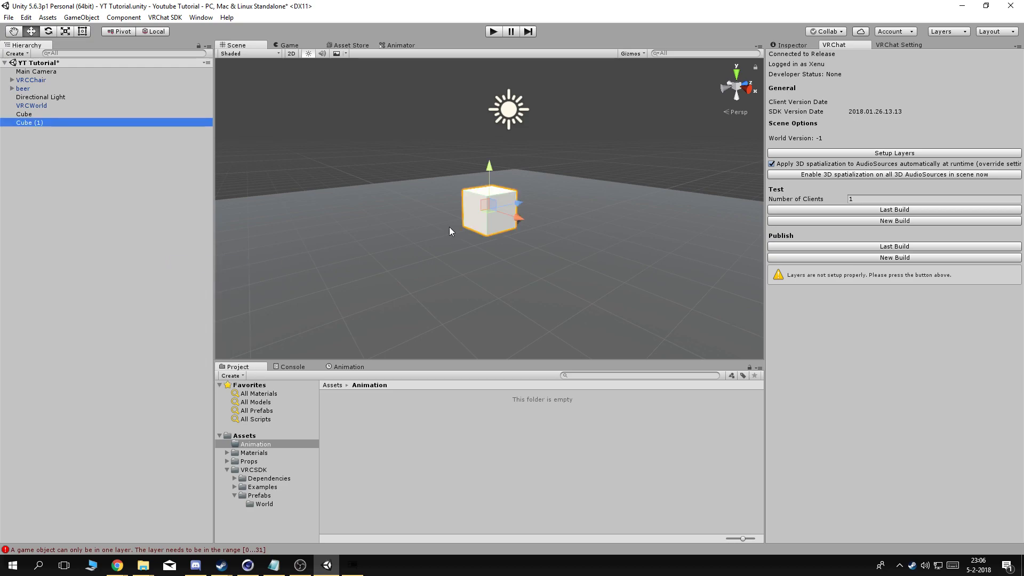
left_click(787, 46)
scroll(601, 181, "up", 2)
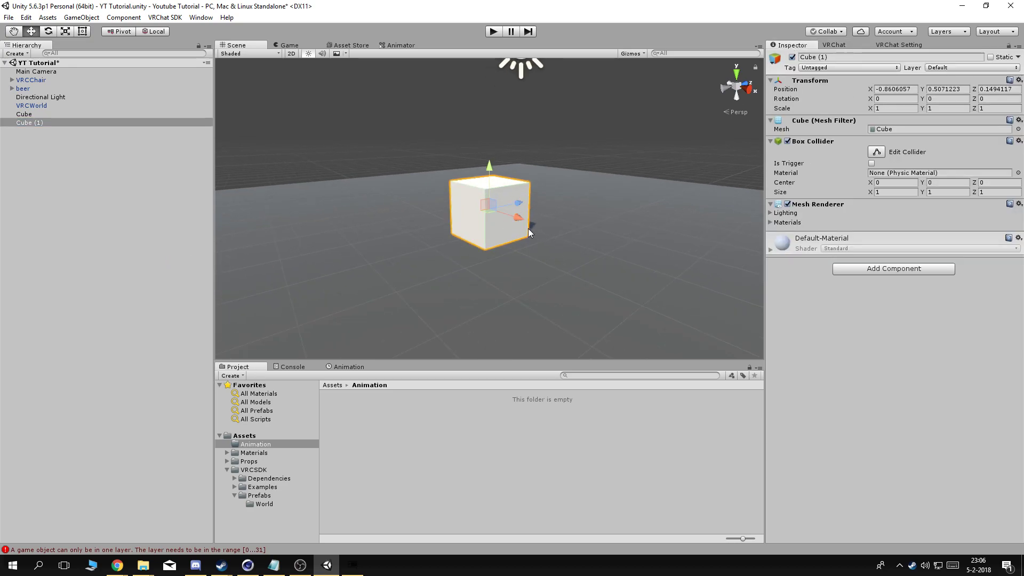
- Scale the new cube to 0.5 on X, Y and Z
left_click(892, 109)
type(".5")
left_click(948, 107)
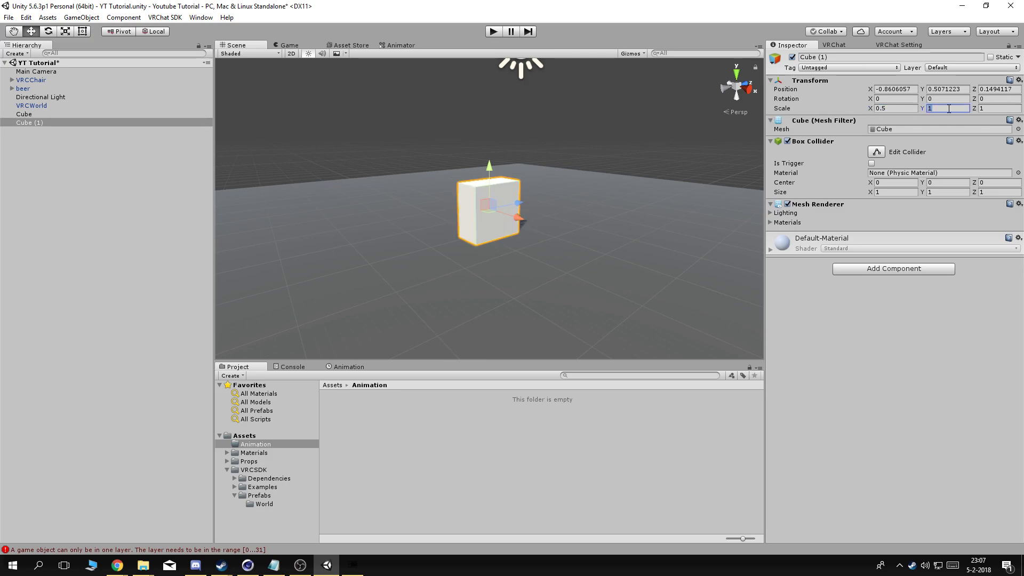
type(".5")
left_click(998, 108)
type(".5")
- Add another full-size cube and move it along Z to about -4.15
right_click(52, 150)
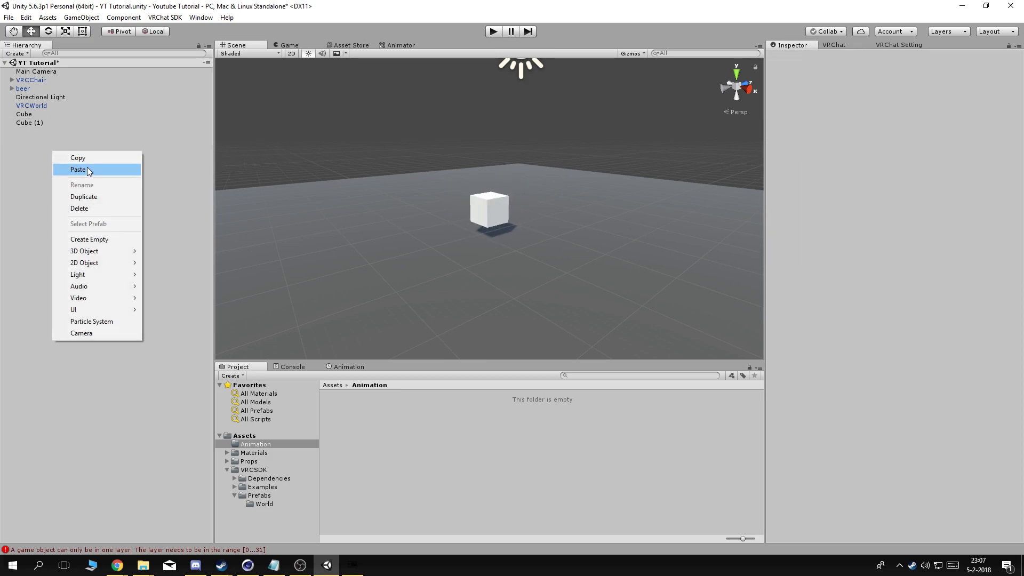
mouse_move(107, 250)
left_click(166, 252)
left_click_drag(504, 206, 347, 243)
- Move the small cube along Z to about -1.95 and raise it to about Y 2.15
left_click(507, 218)
left_click_drag(511, 219, 399, 243)
left_click(373, 200)
left_click(372, 224)
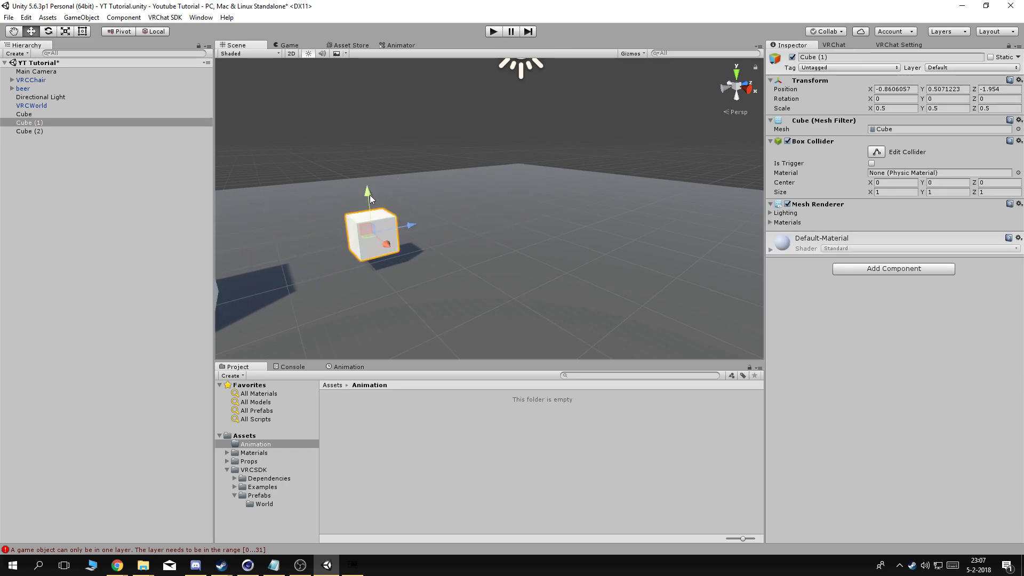
left_click_drag(370, 194, 382, 104)
scroll(517, 238, "down", 8)
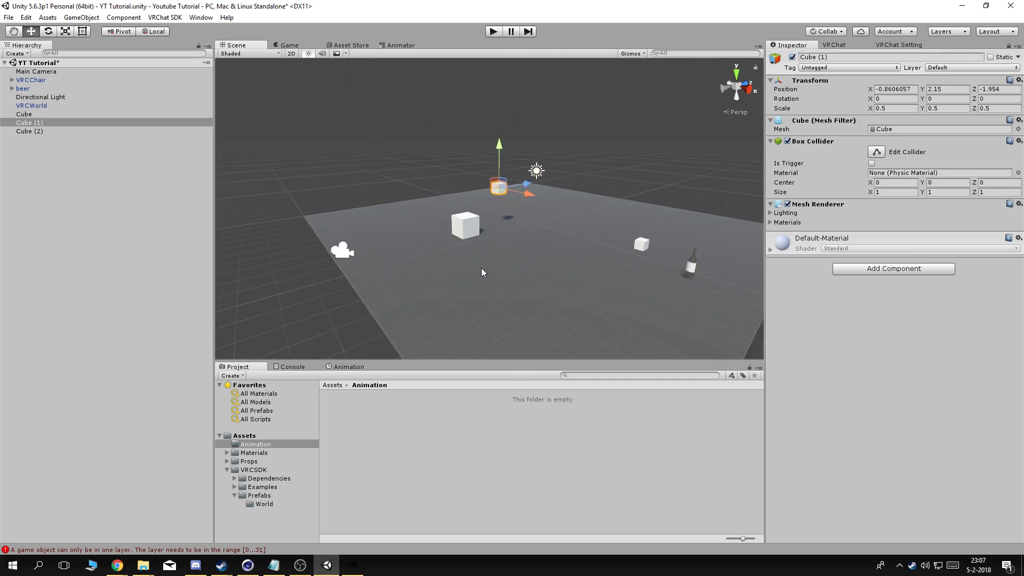
scroll(482, 267, "up", 5)
scroll(454, 254, "up", 3)
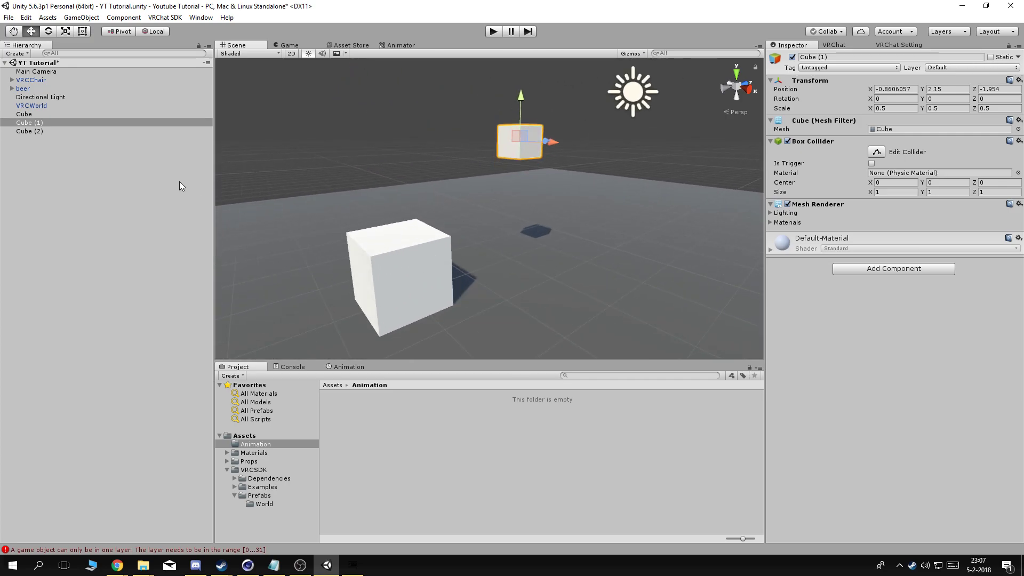
- Rename the small raised cube "animated object" and the larger cube "trigger"
left_click(848, 57)
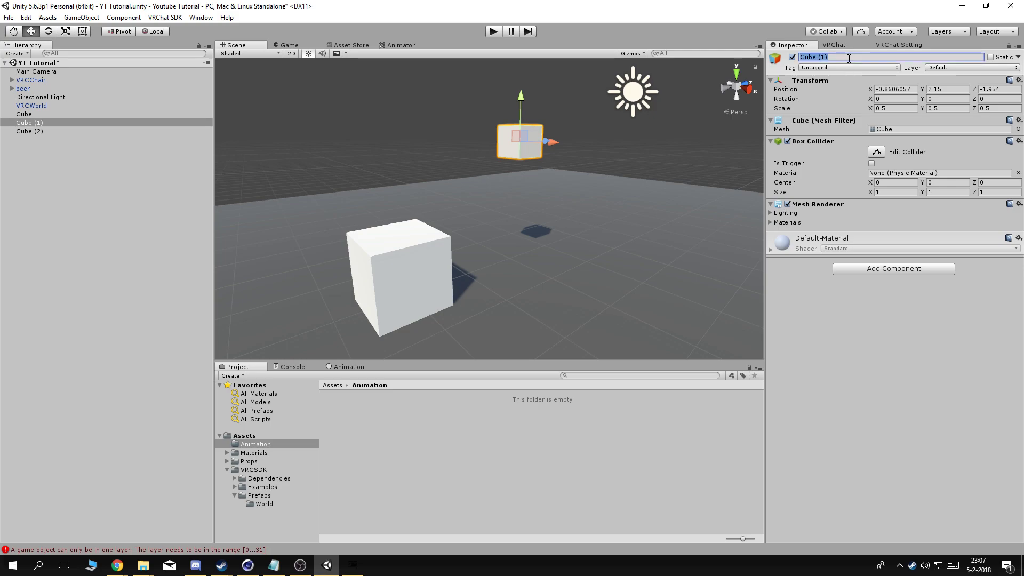
type("animated object")
key("Return")
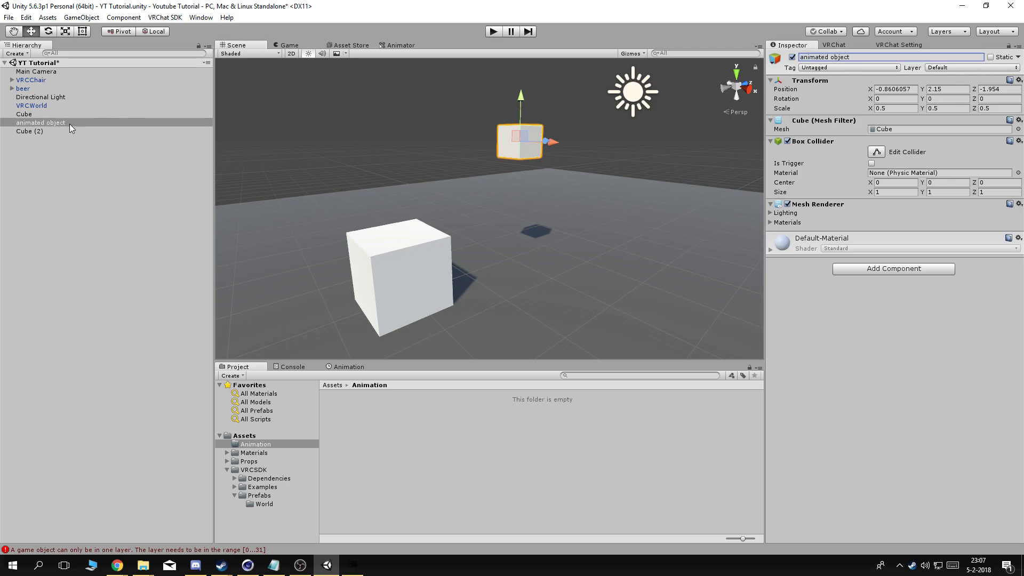
left_click(53, 131)
left_click(866, 55)
type("trigger")
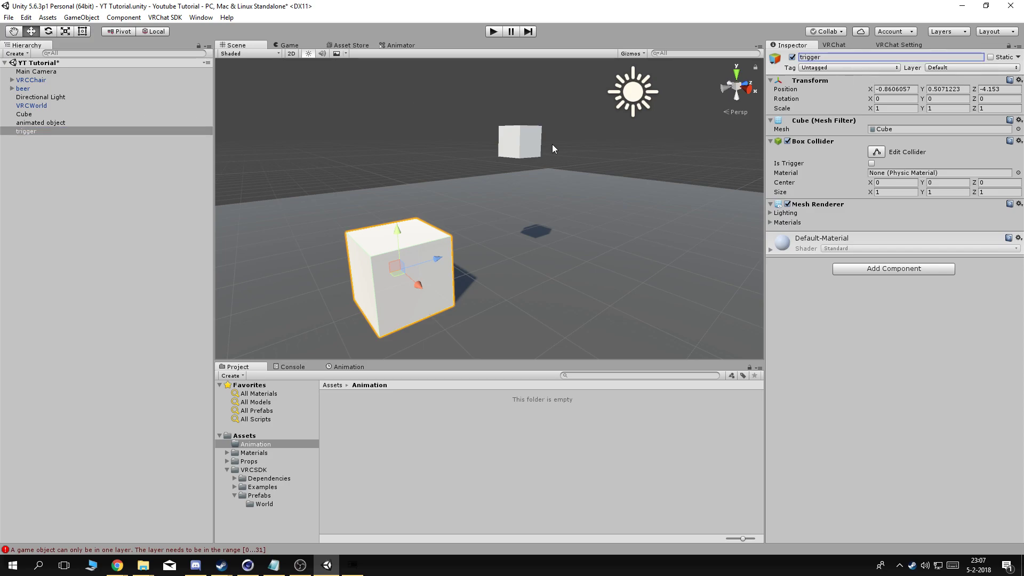
- Create an animation clip named "idle" for the animated object in the Animation folder
left_click(527, 140)
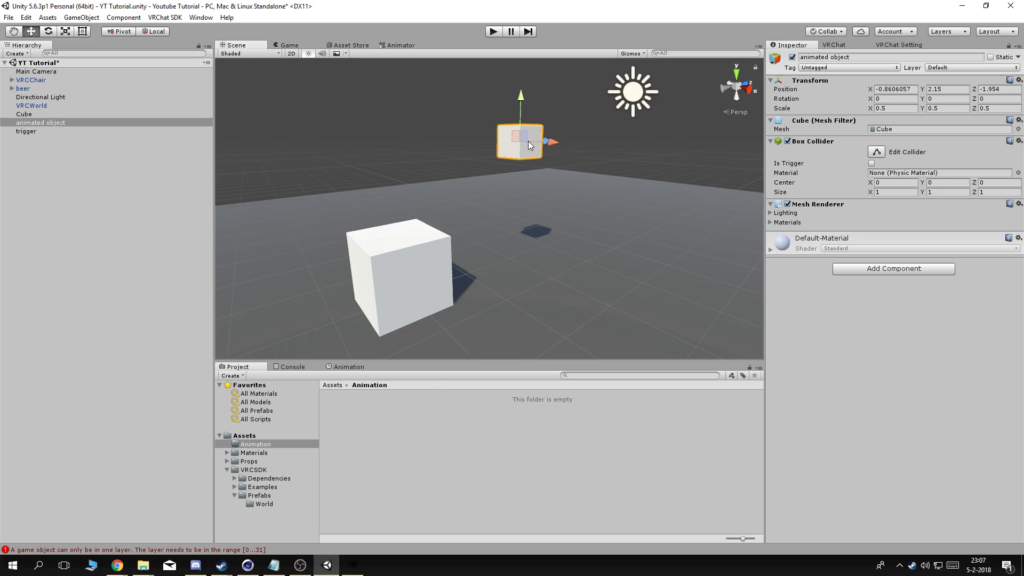
left_click(346, 366)
left_click(199, 17)
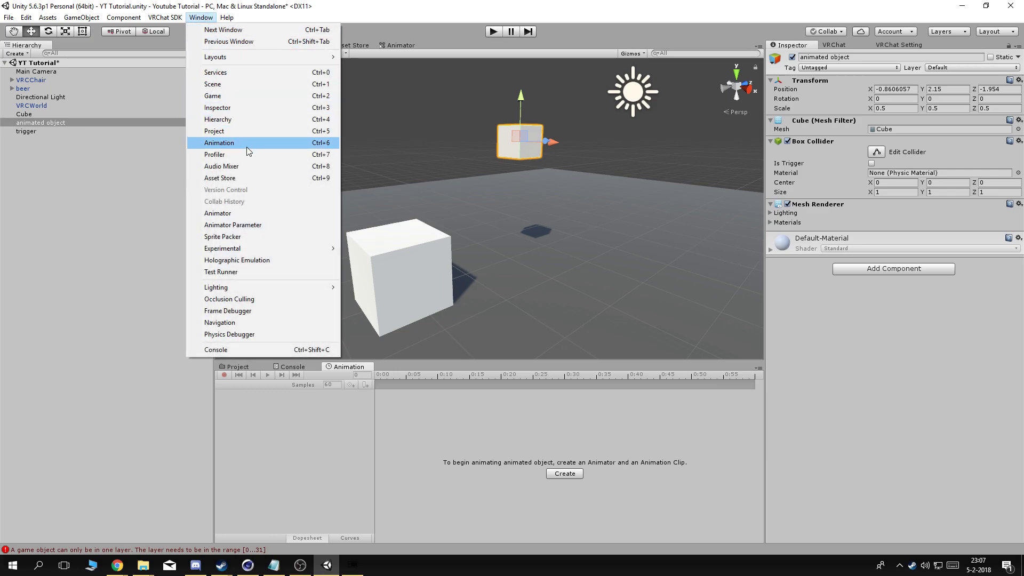
left_click(233, 143)
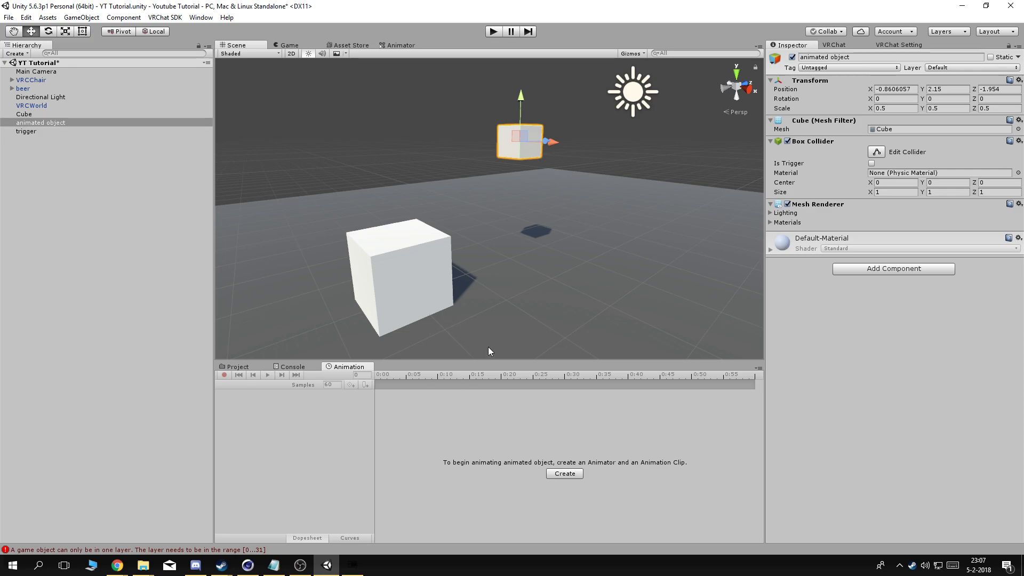
left_click(42, 124)
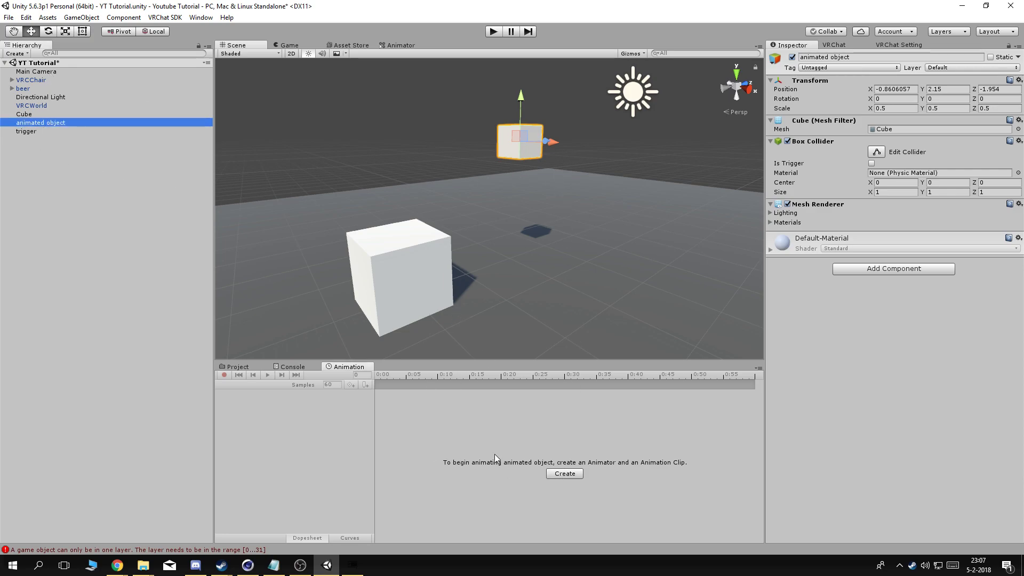
left_click(561, 473)
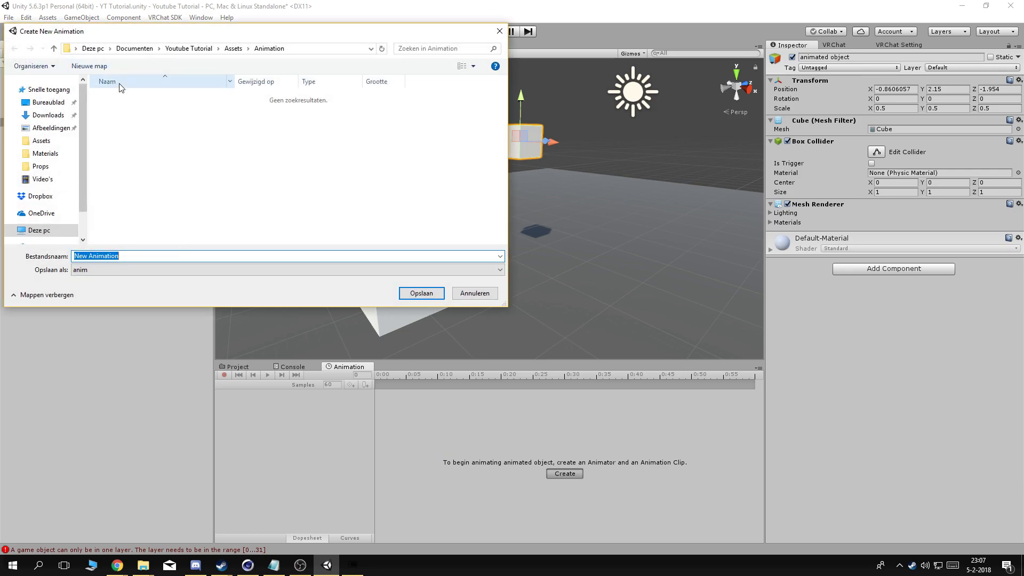
type("idle")
key("Return")
- Add the Transform Position property to the idle clip and delete its end keyframe at 1:00
scroll(533, 224, "up", 3)
scroll(536, 205, "down", 3)
scroll(506, 258, "up", 2)
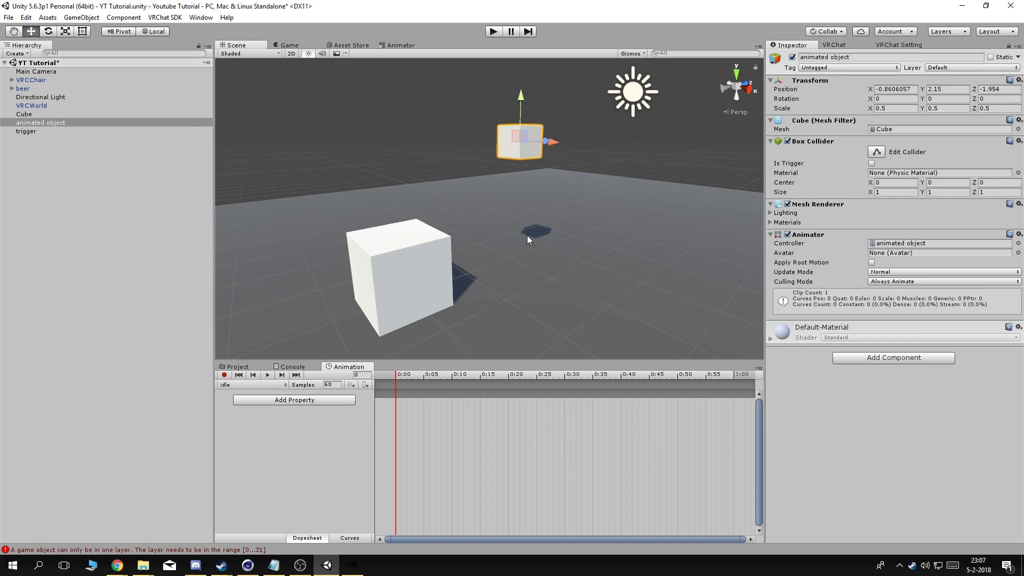
scroll(504, 255, "up", 2)
scroll(492, 255, "down", 3)
scroll(502, 278, "up", 3)
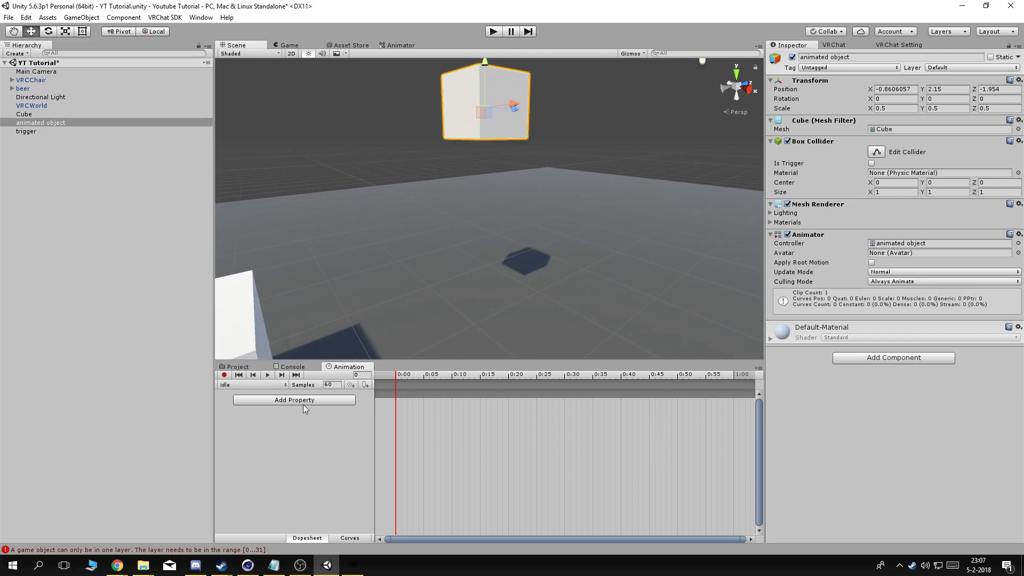
left_click(305, 401)
left_click(360, 400)
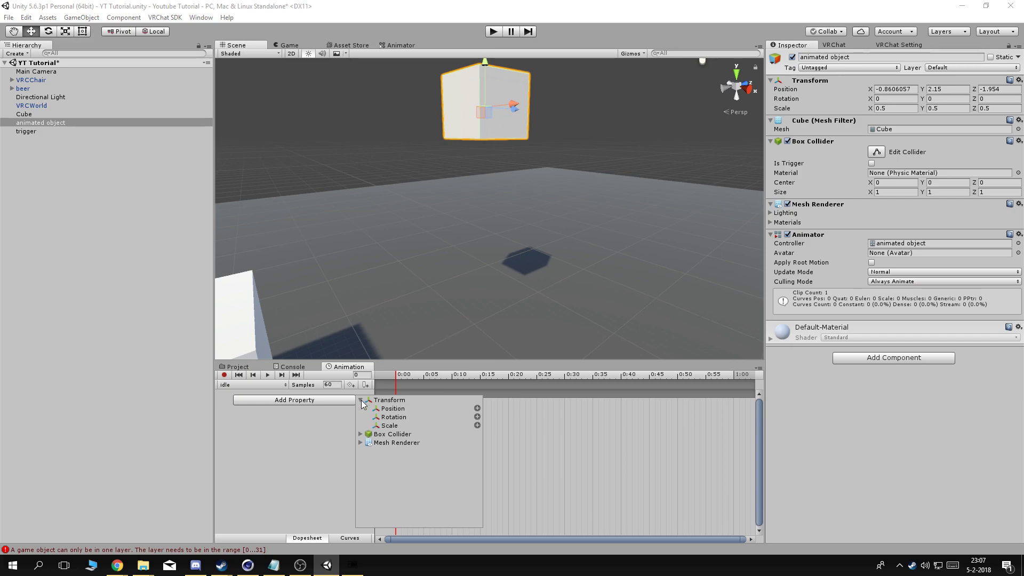
left_click(477, 408)
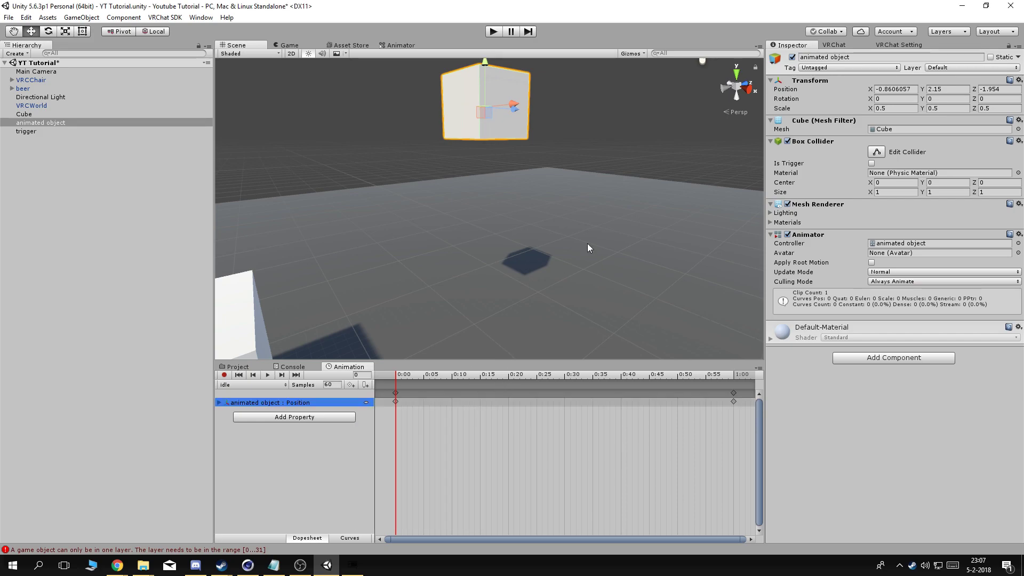
left_click(731, 393)
key("Delete")
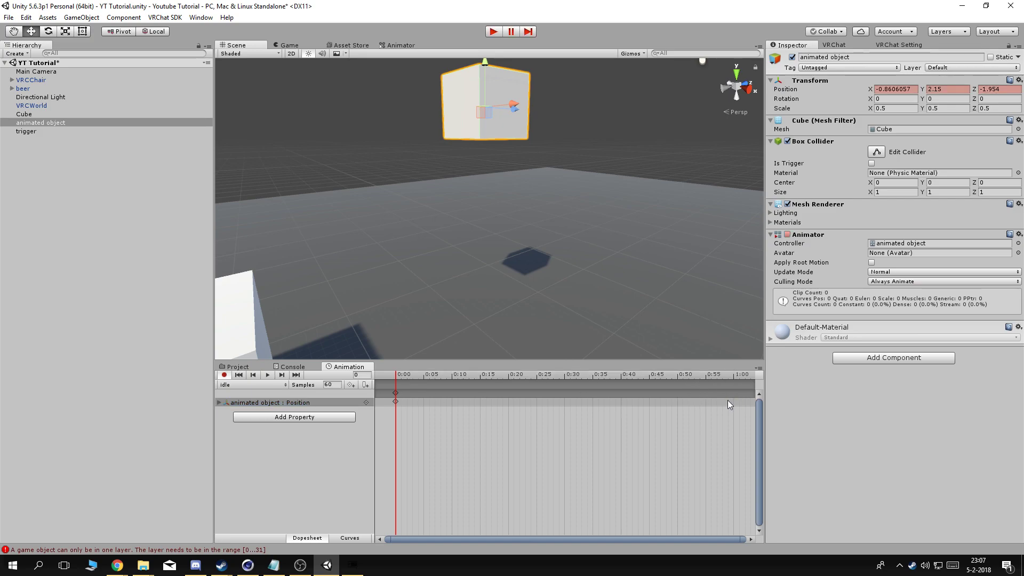
- Add a second Position keyframe at frame 1 of the idle clip, return to frame 0 and stop recording
scroll(500, 417, "down", 2)
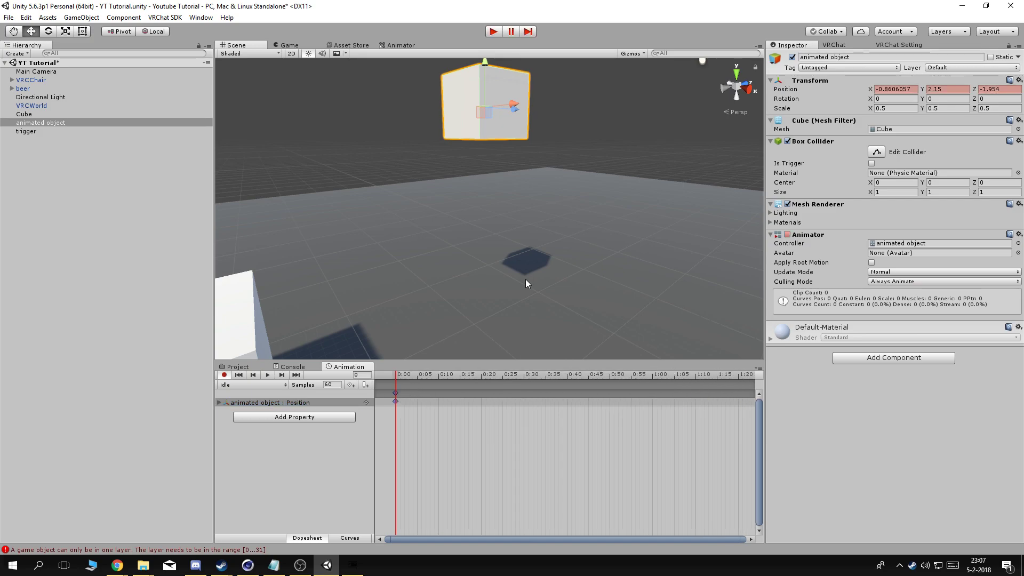
scroll(523, 296, "down", 3)
scroll(498, 128, "up", 4)
scroll(455, 293, "down", 1)
key("f")
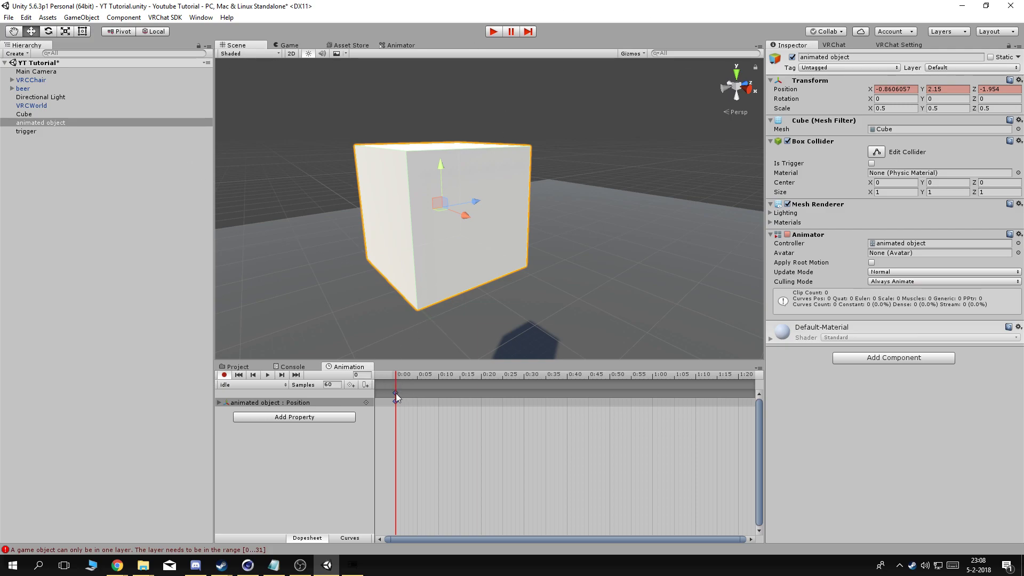
left_click(400, 376)
key("k")
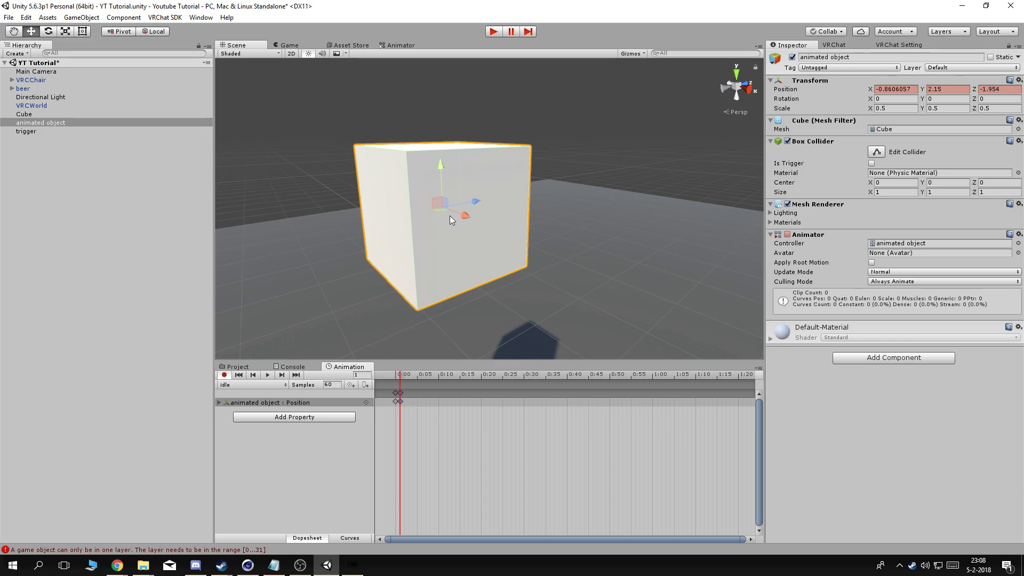
left_click(398, 379)
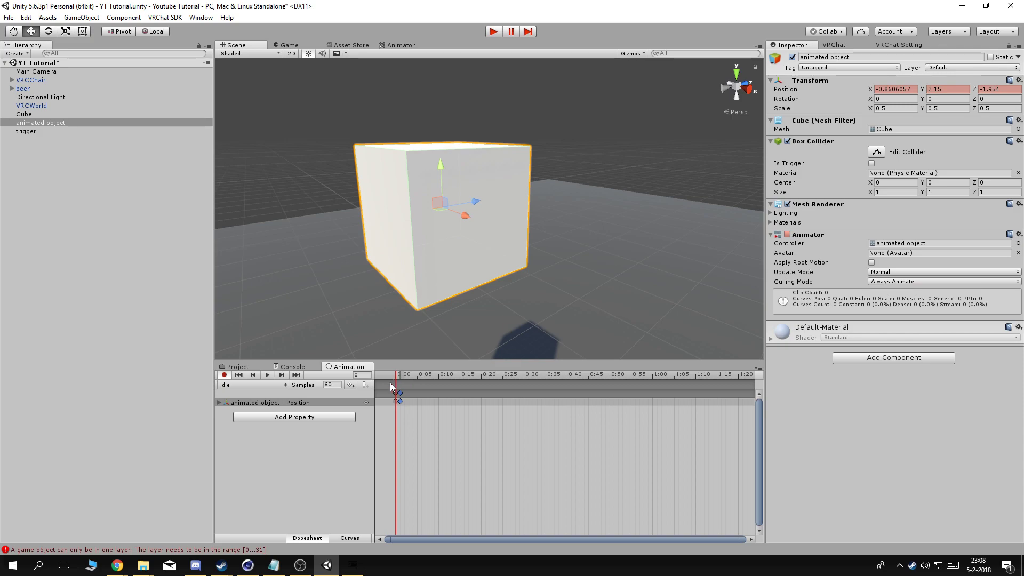
left_click(224, 375)
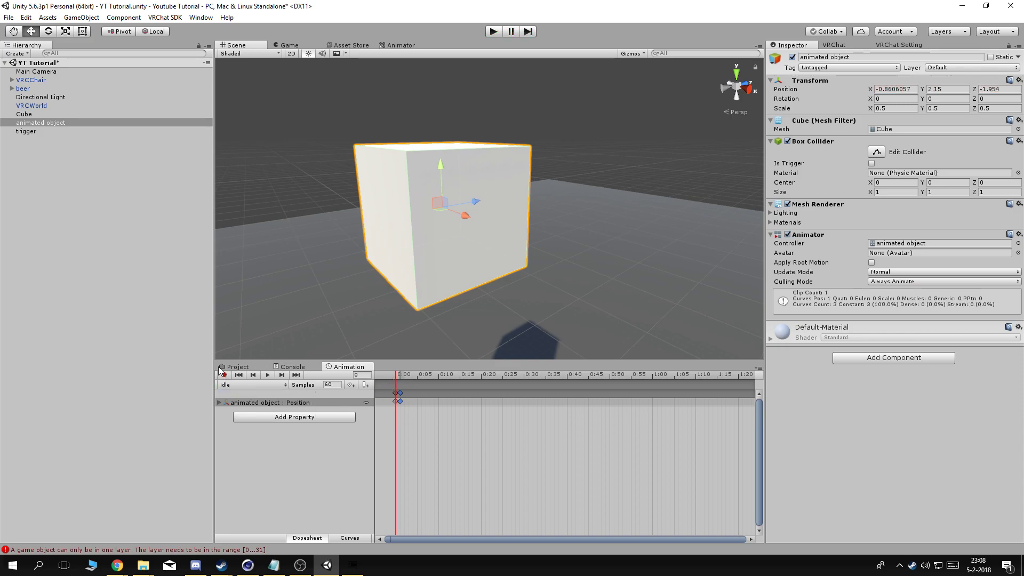
- Look over the new assets in the Animation folder and the animated object's idle timeline
left_click(232, 368)
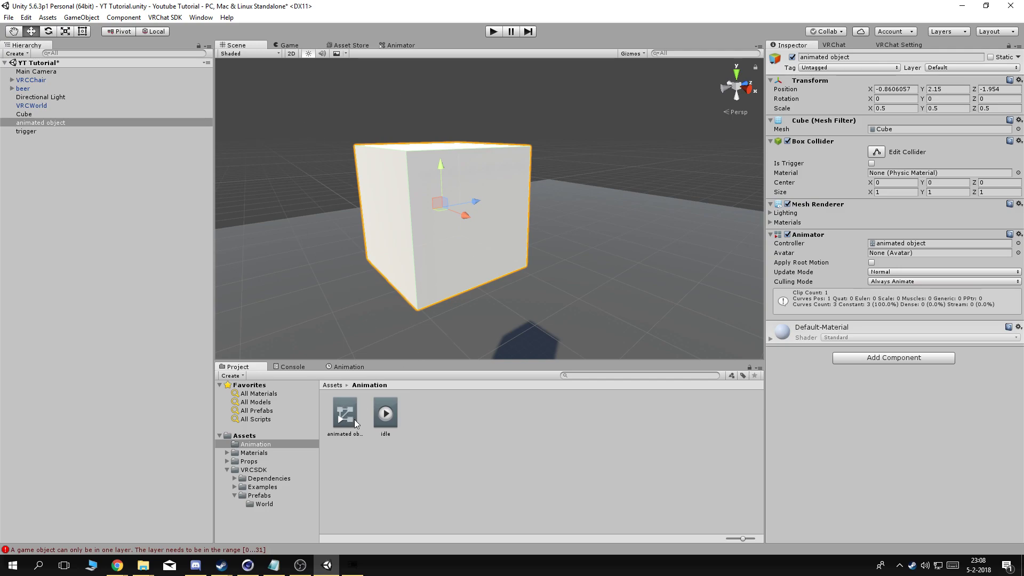
left_click(348, 367)
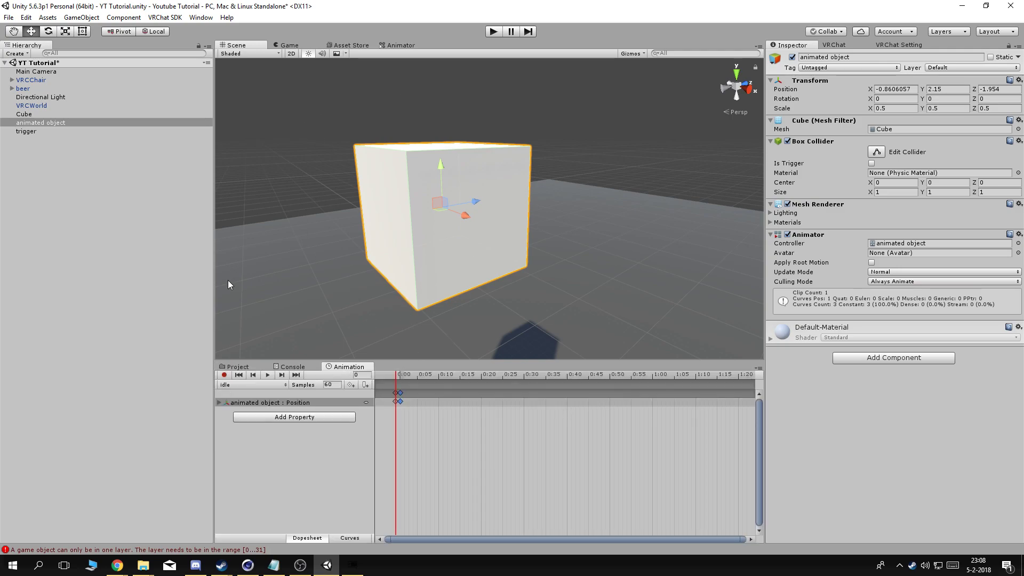
left_click(53, 123)
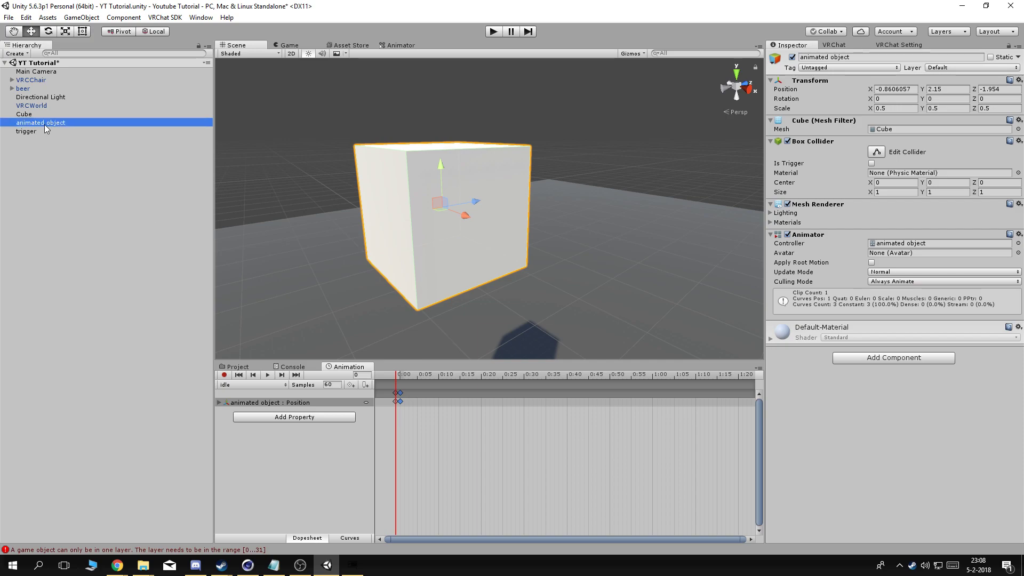
left_click(134, 312)
left_click(558, 303)
left_click(339, 230)
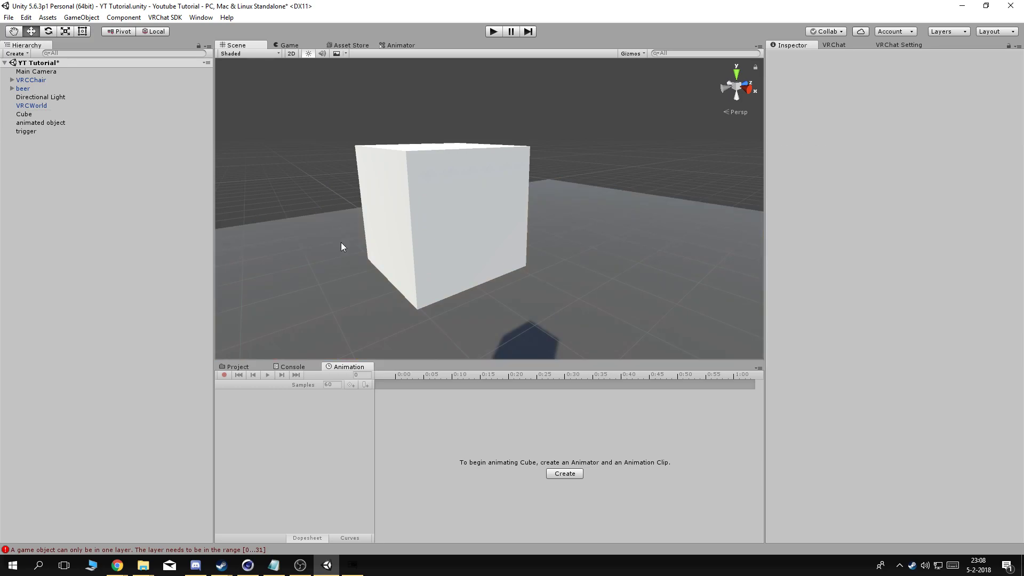
- Create a new animation clip named "move" for the animated object
left_click(426, 193)
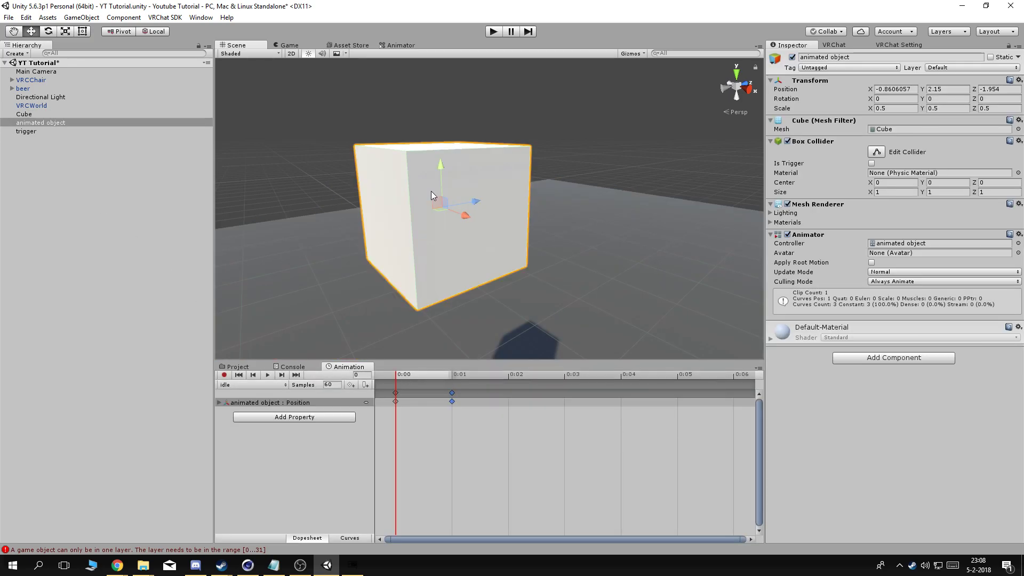
left_click(22, 123)
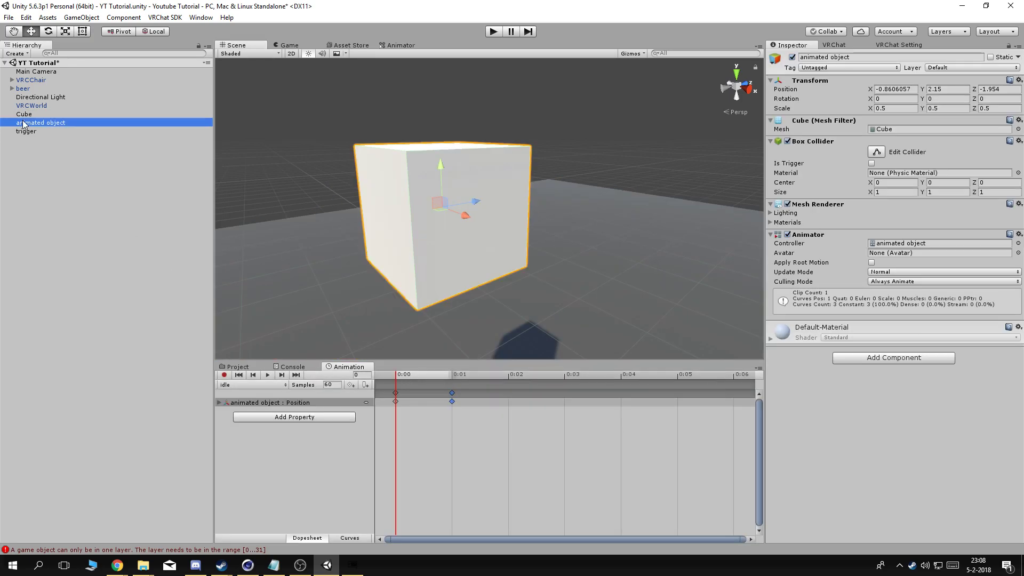
left_click(241, 385)
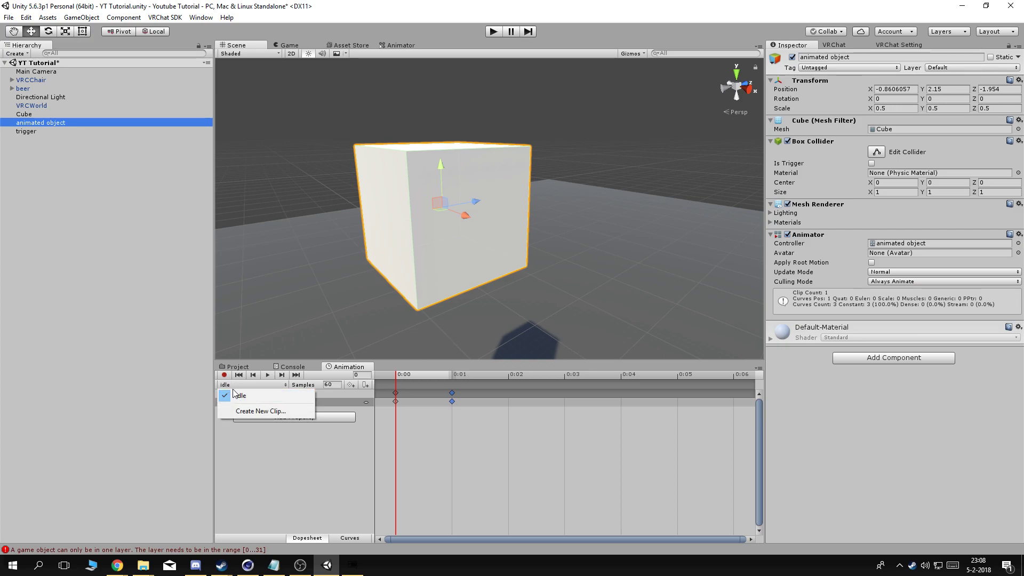
left_click(276, 411)
type("move")
key("Return")
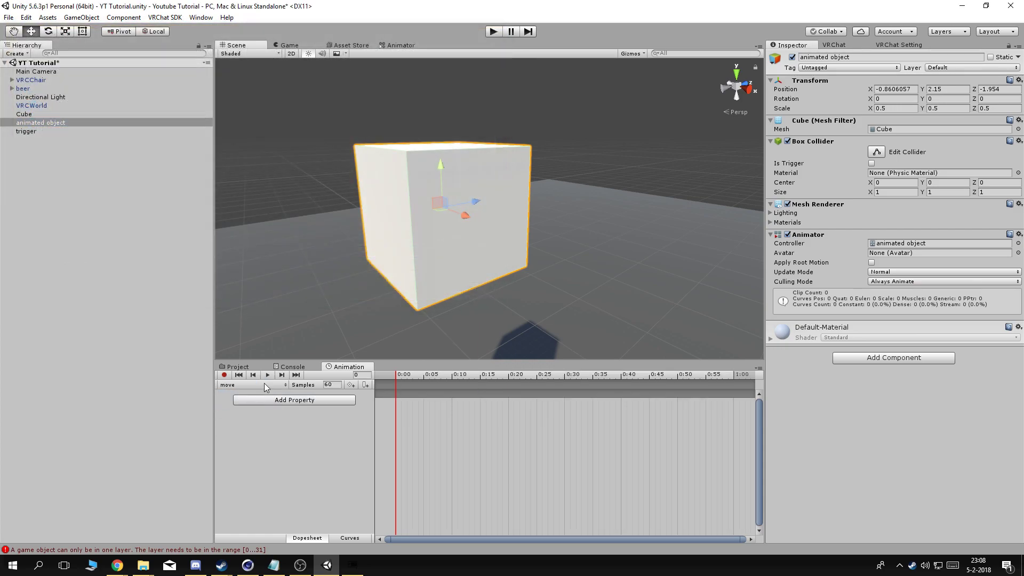
- Add the Transform Position property to the move clip and delete its end keyframe at 1:00
left_click(321, 401)
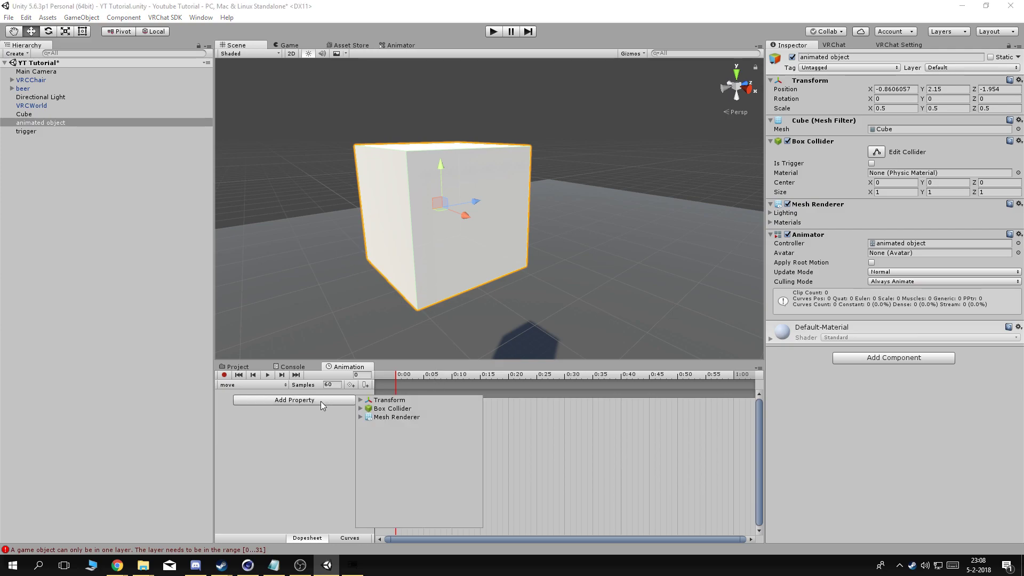
left_click(389, 399)
left_click(360, 399)
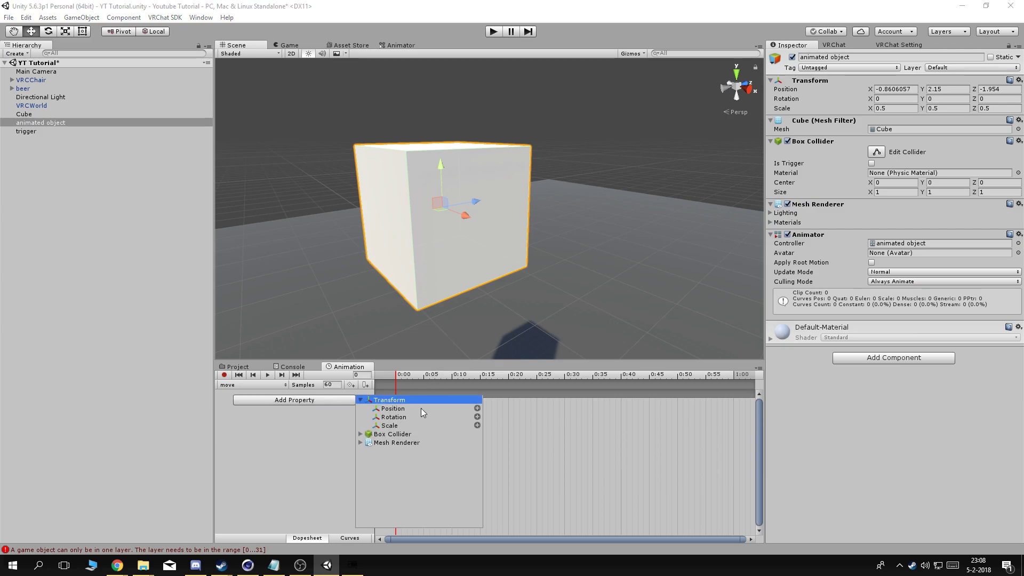
left_click(477, 408)
scroll(468, 306, "down", 5)
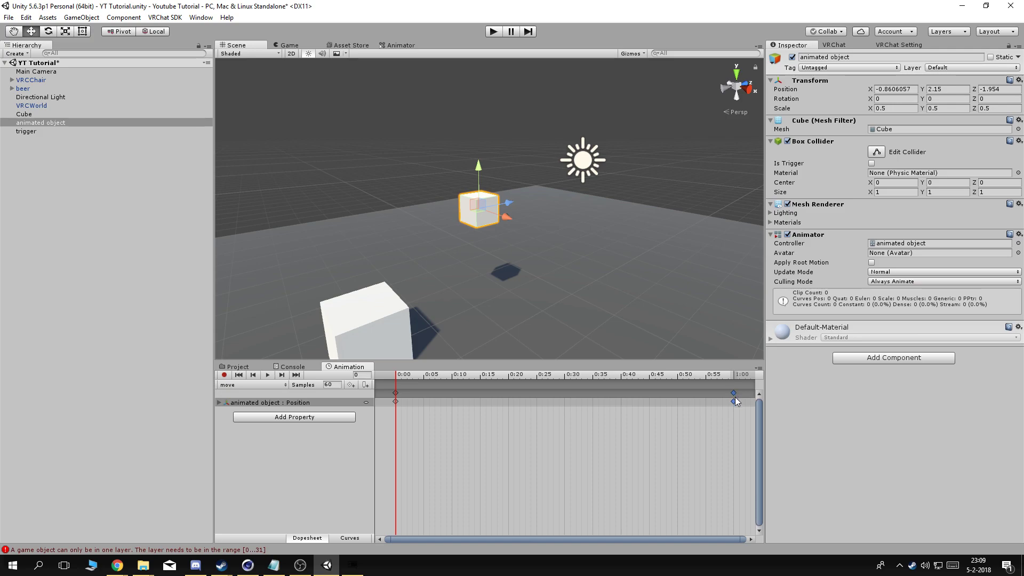
key("Delete")
- Record Position keyframes in the move clip, moving the cube to about X 1.192 at 1:00 and about Z 0.71 at 2:00
scroll(735, 401, "down", 5)
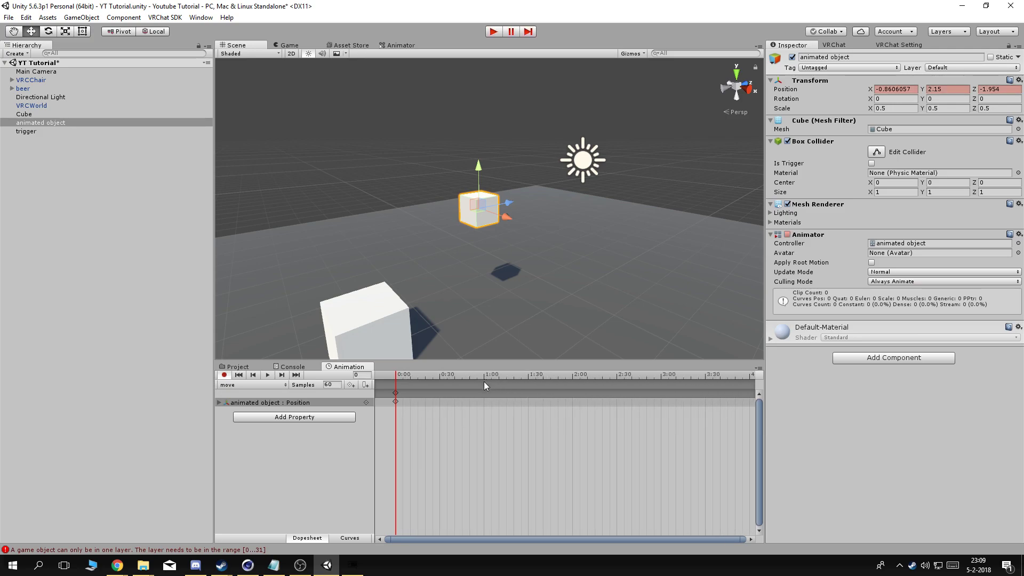
scroll(493, 397, "up", 4)
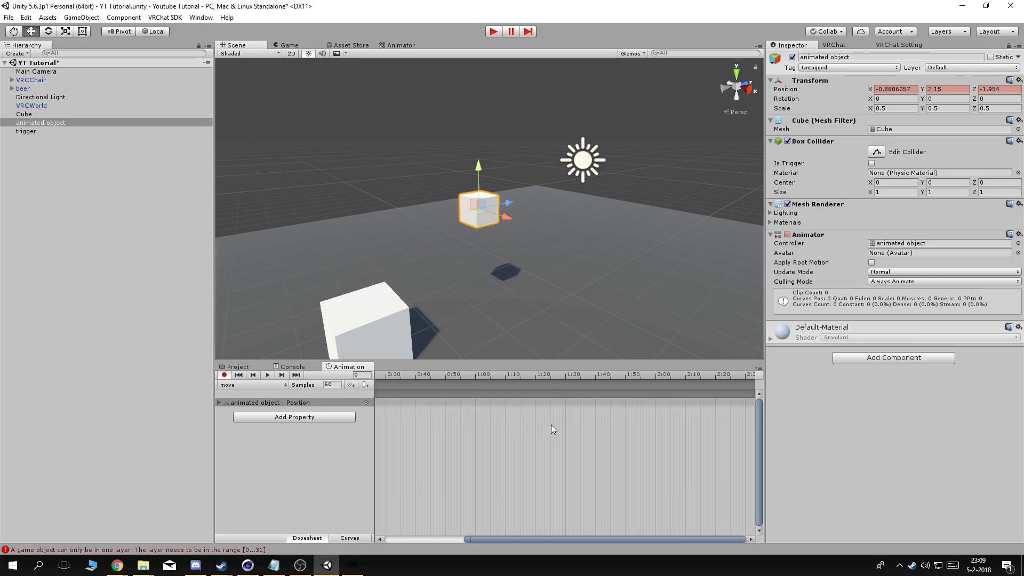
scroll(494, 423, "down", 4)
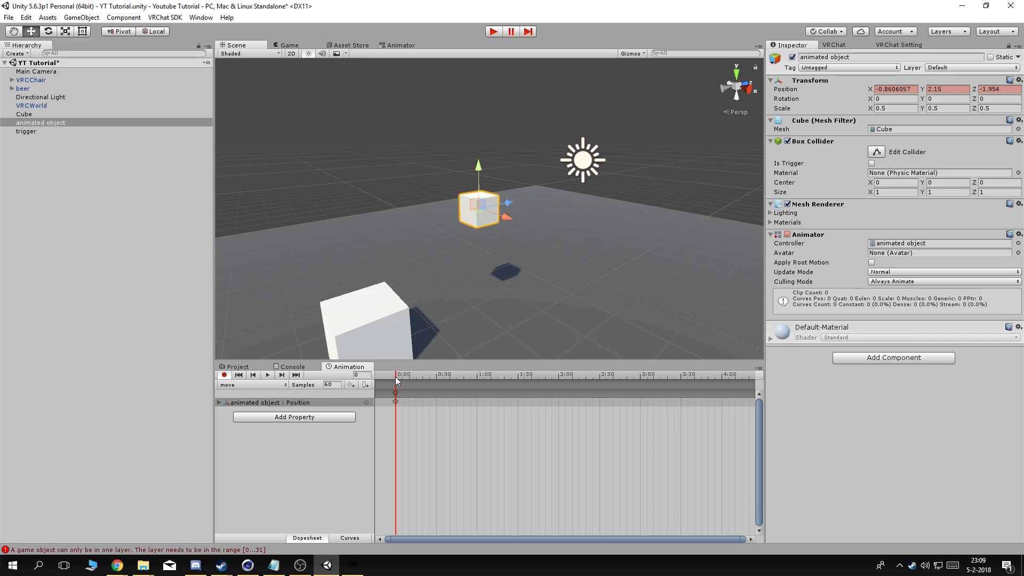
left_click_drag(398, 373, 478, 373)
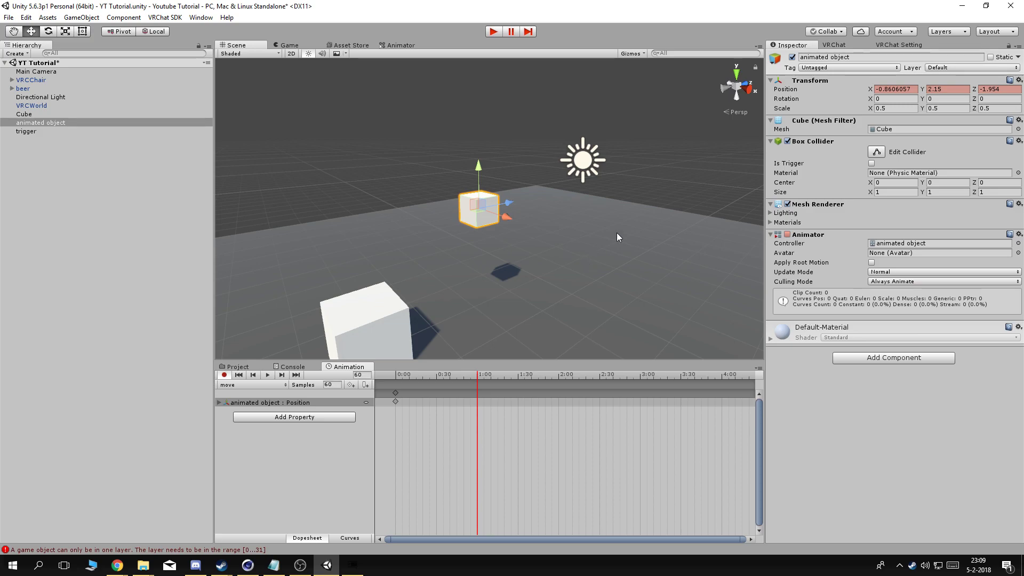
left_click_drag(504, 214, 567, 243)
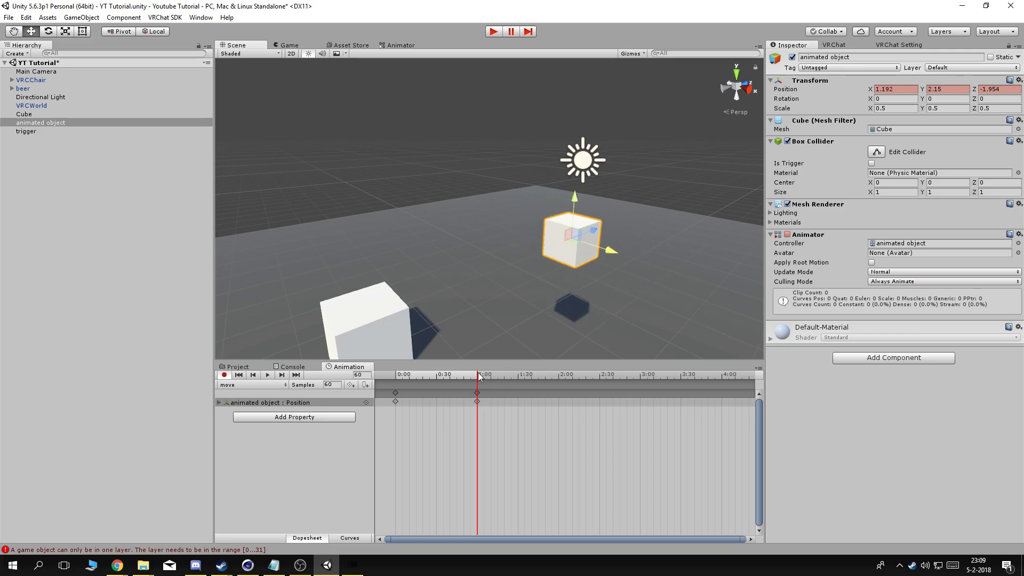
left_click_drag(480, 379, 558, 377)
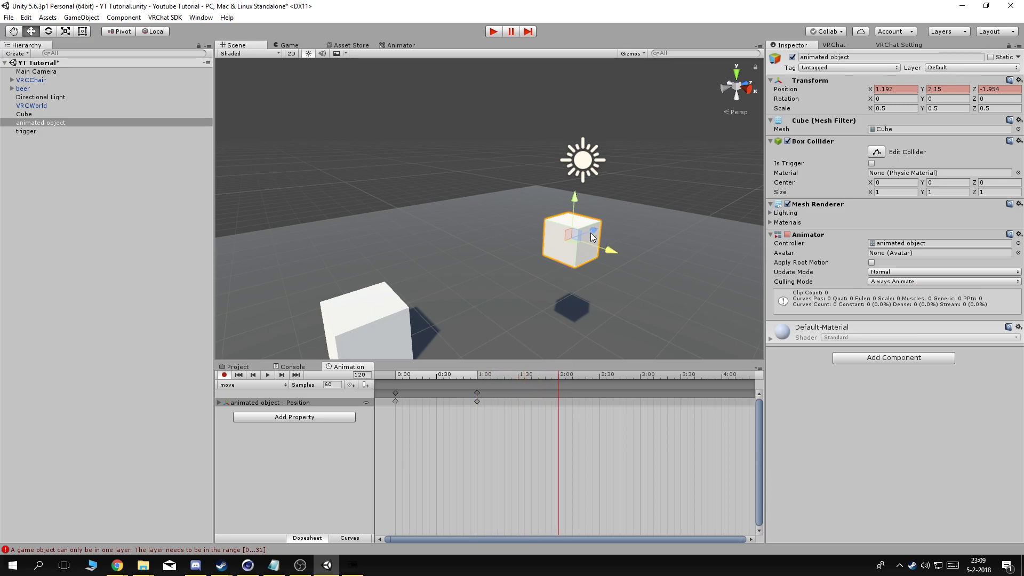
left_click_drag(591, 233, 691, 200)
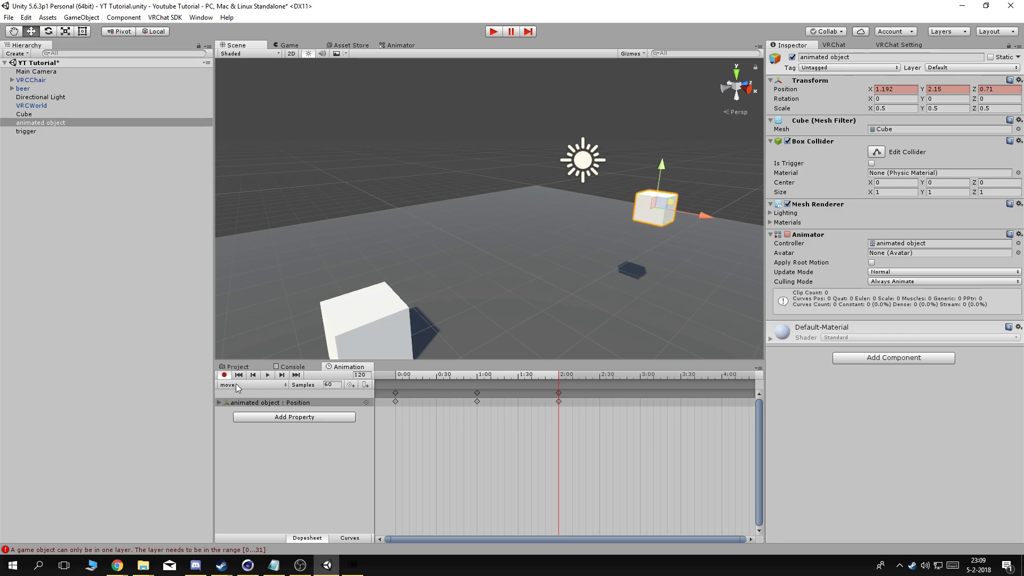
- Preview the move clip, return to its first frame, stop recording and check the clip assets in the Animation folder
left_click(268, 375)
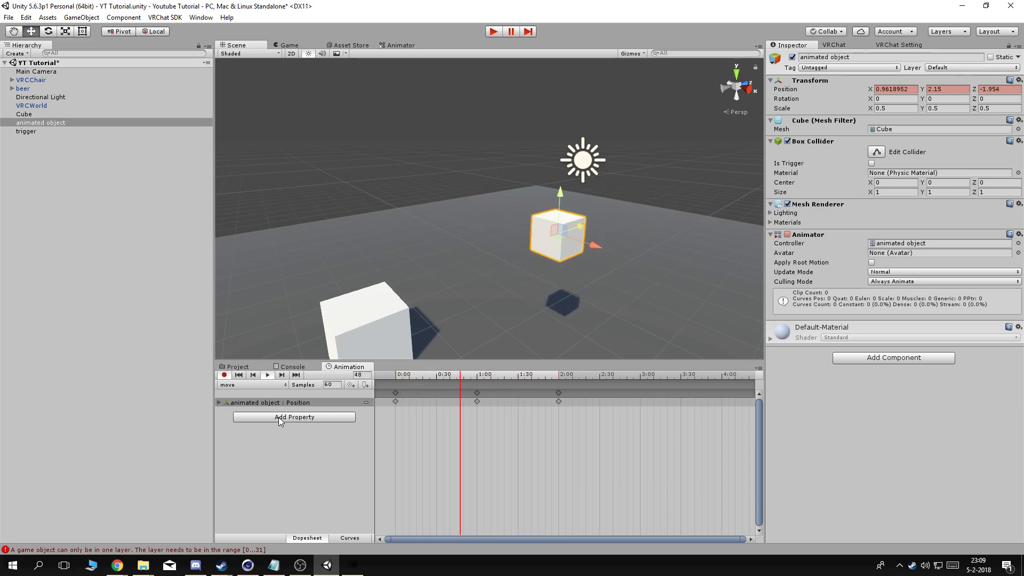
left_click(268, 375)
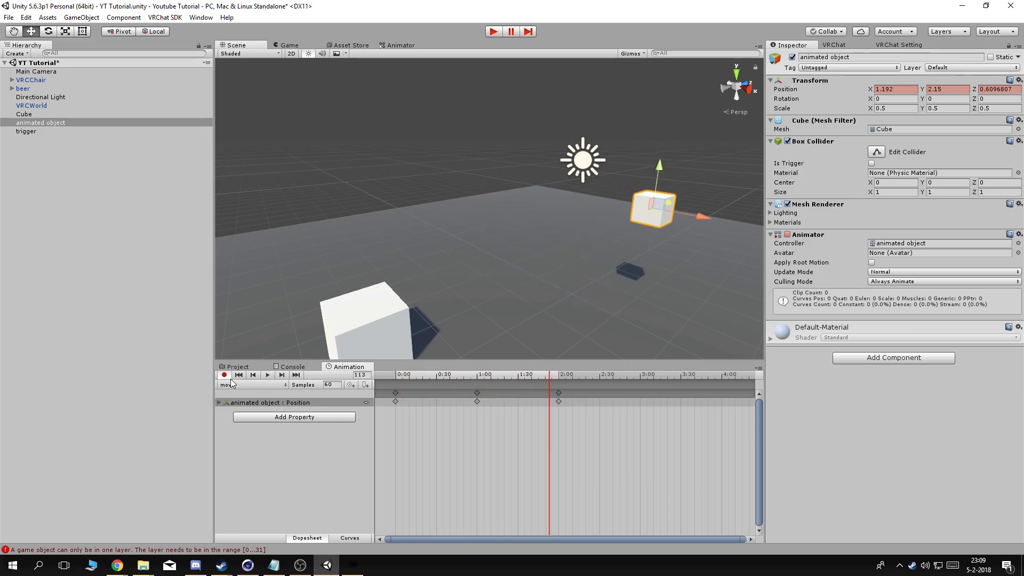
left_click(239, 375)
left_click(223, 375)
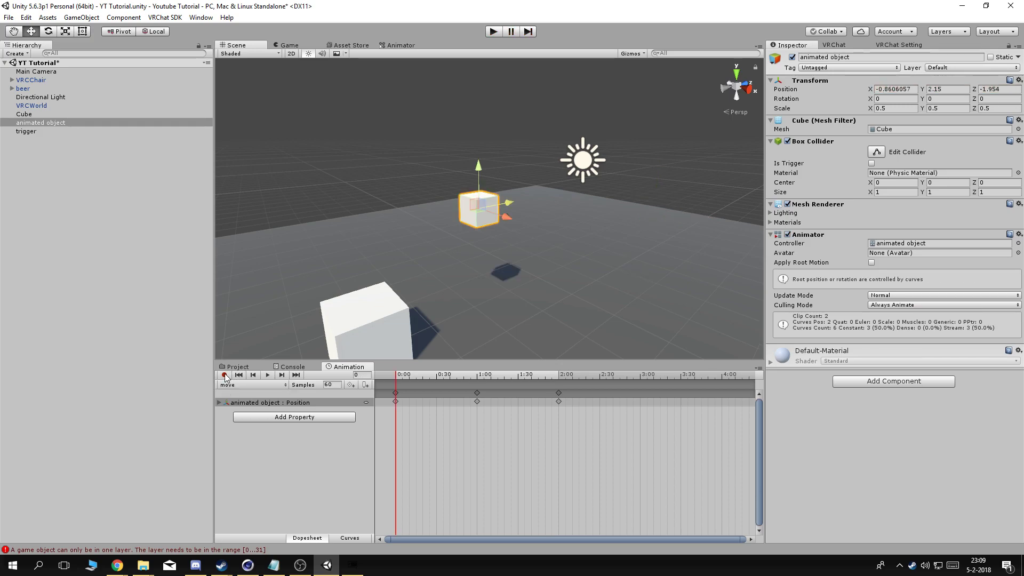
left_click(238, 366)
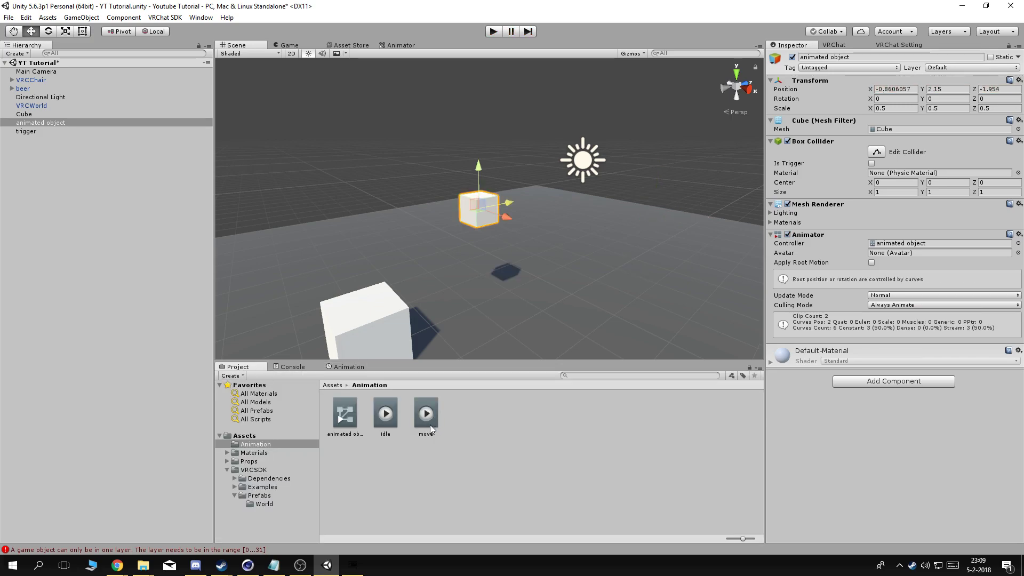
left_click(350, 366)
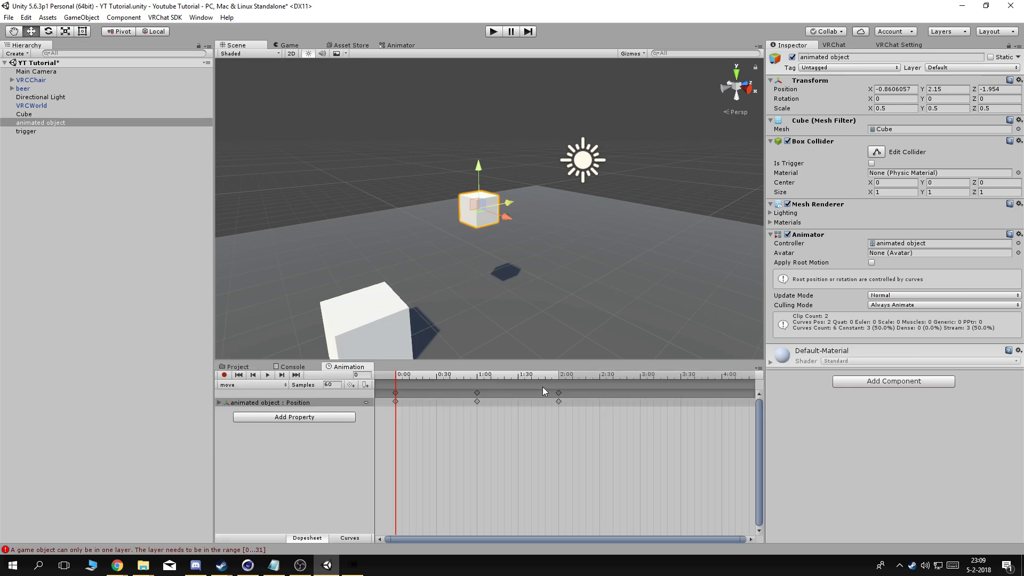
- Copy the move clip's Position keyframe at 2:00 and create a new clip named "idle moved" in the Animation folder
left_click_drag(409, 377, 559, 376)
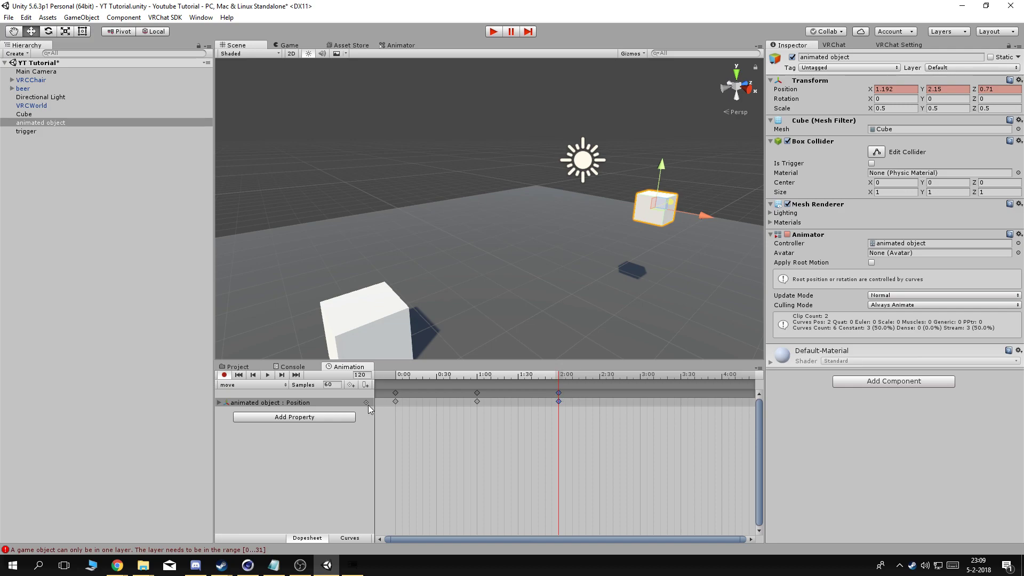
left_click(251, 384)
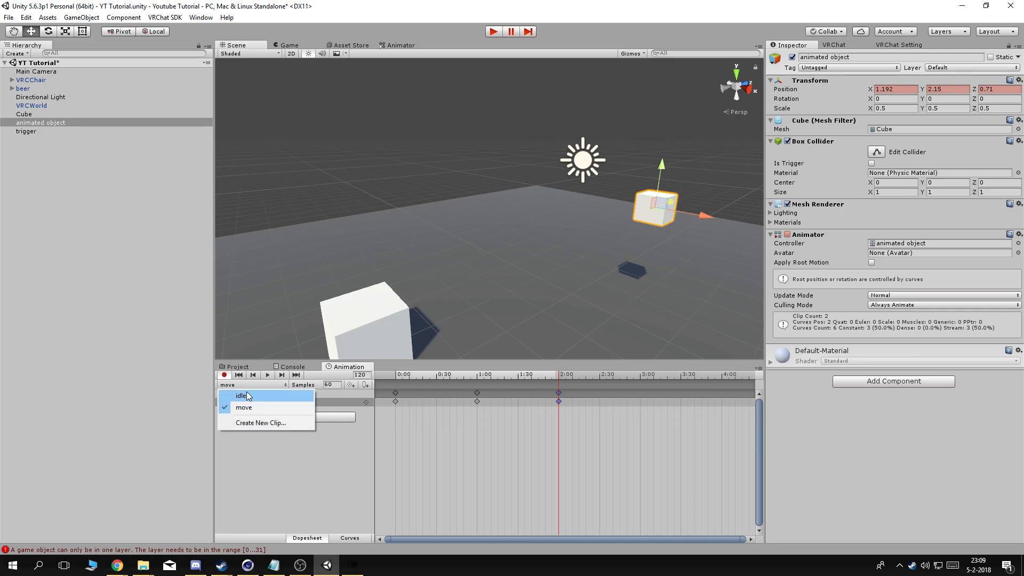
left_click(261, 422)
type("idle moved")
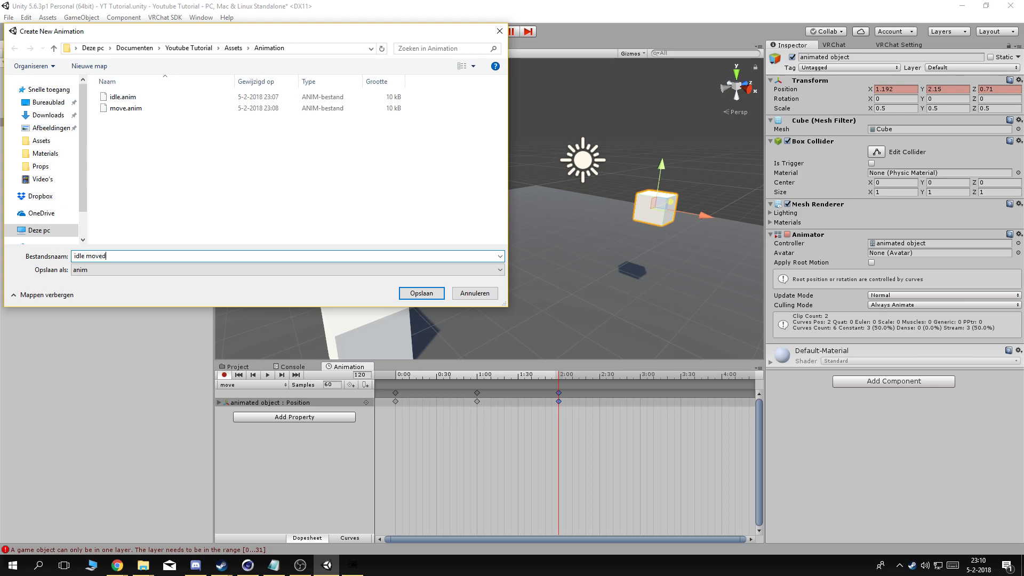
key("Return")
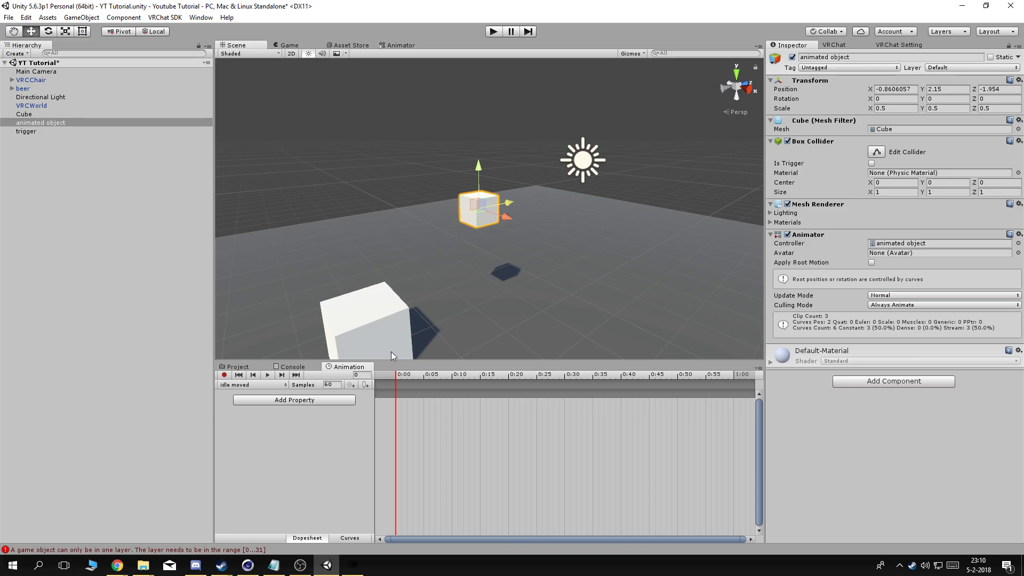
- Paste the moved Position keyframe at frame 0 of idle moved, add a second one at frame 1, return to frame 0 and stop recording
left_click(432, 373)
left_click_drag(432, 373, 383, 374)
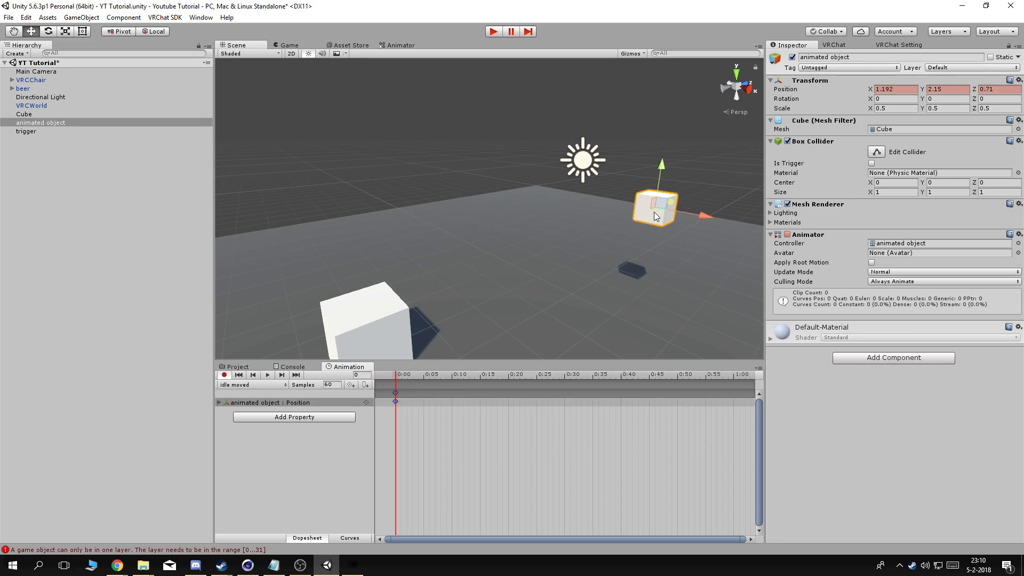
left_click(399, 373)
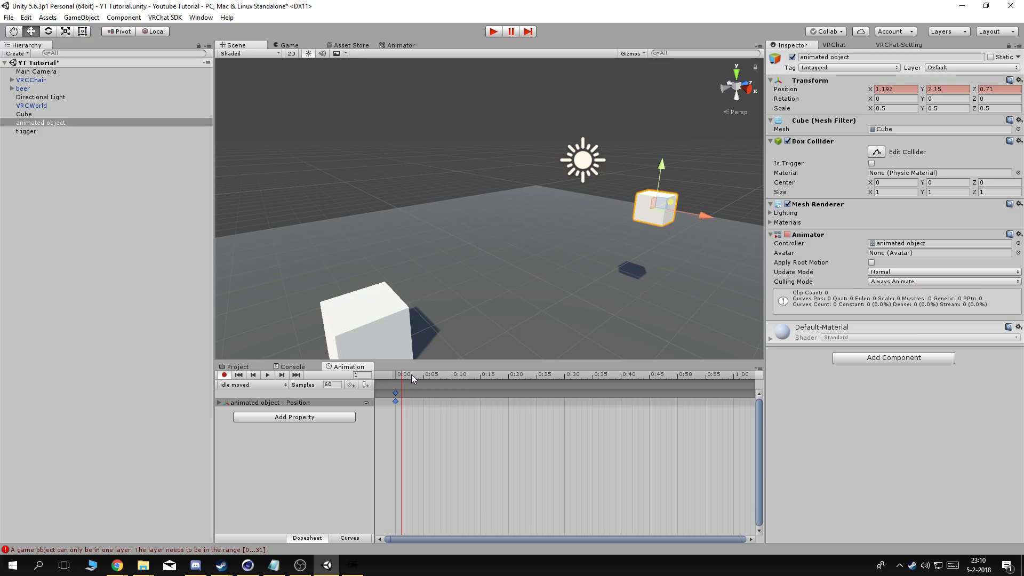
key("k")
left_click(396, 373)
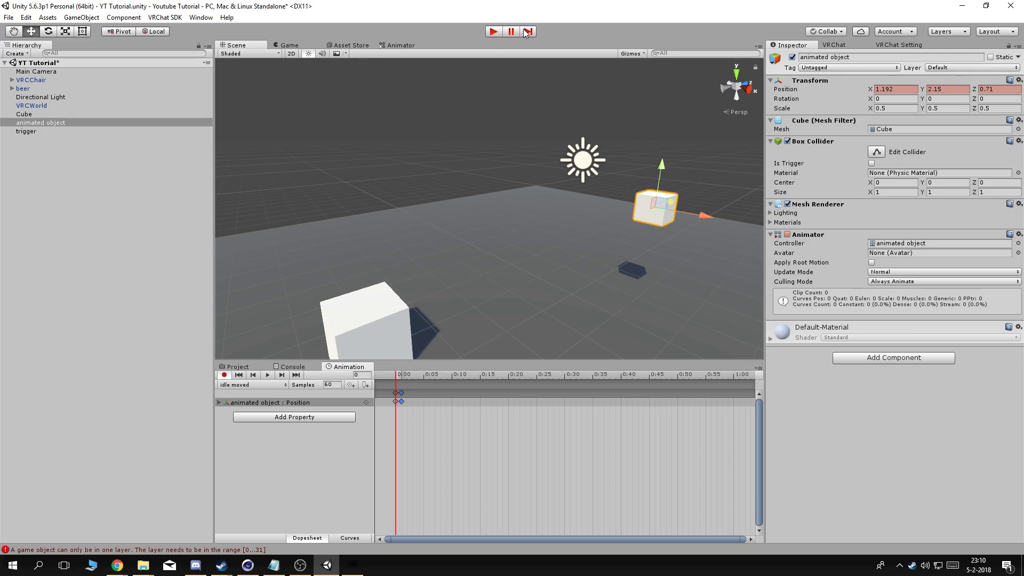
left_click(224, 375)
left_click(399, 374)
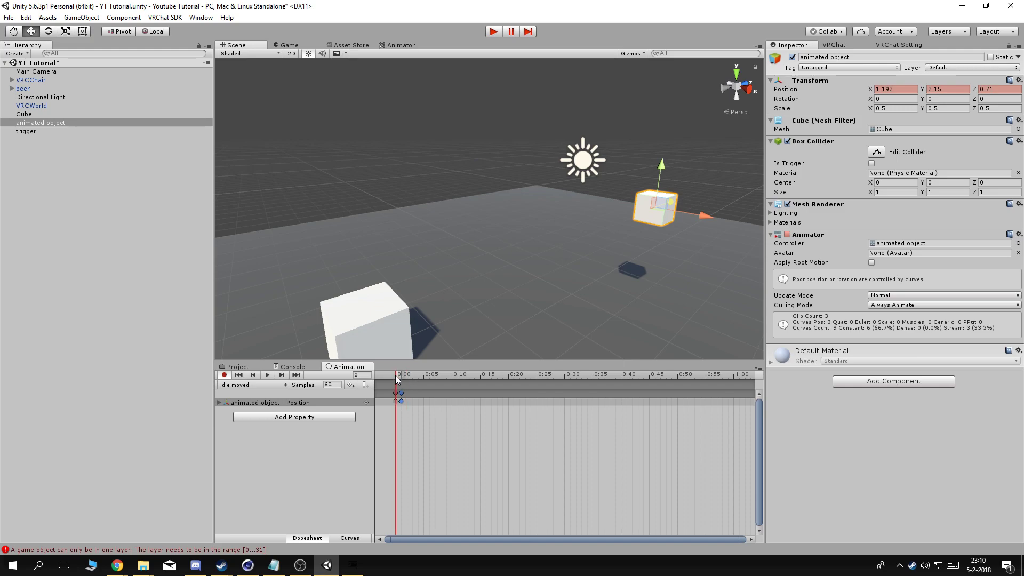
left_click(224, 374)
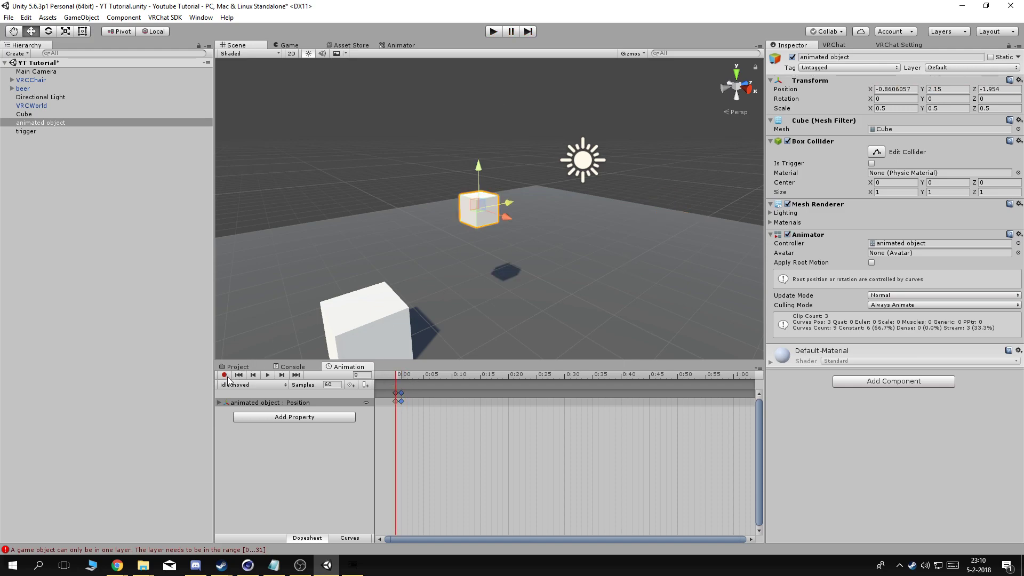
- Open the animated object controller from the Animation folder in the Animator and spread out the idle and idle moved states
left_click(237, 367)
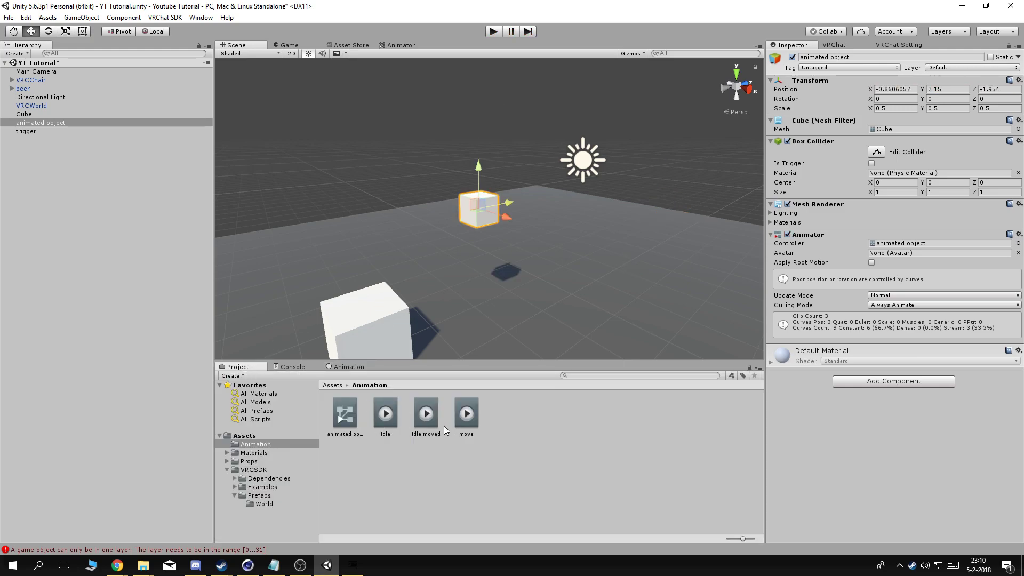
double_click(341, 421)
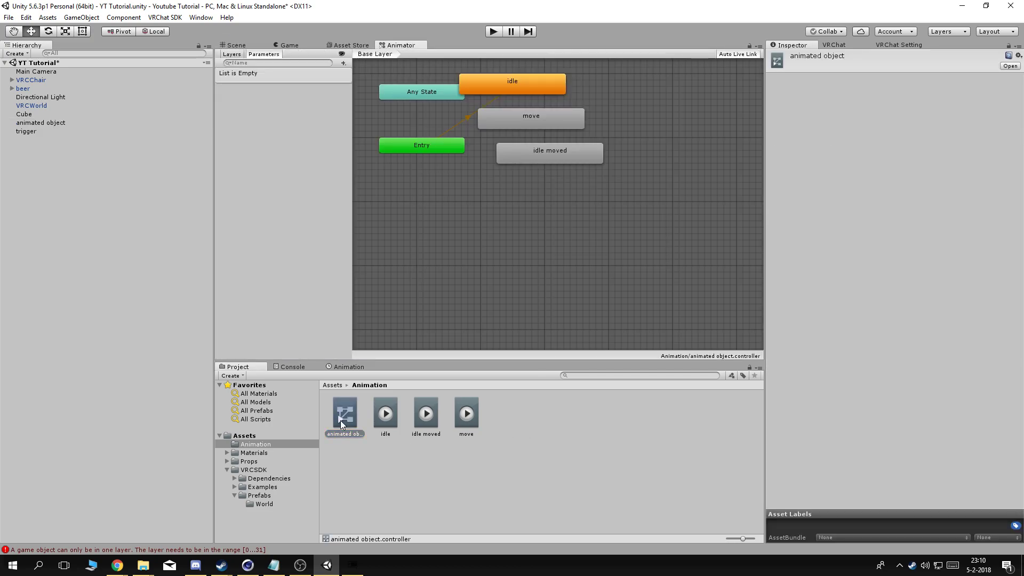
left_click_drag(522, 85, 526, 147)
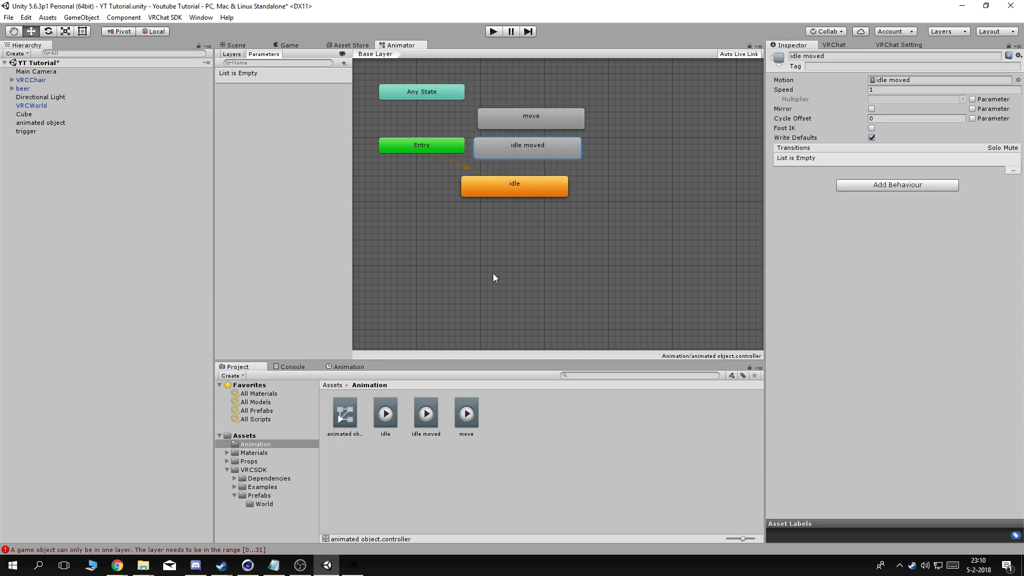
- Delete the idle, idle moved and move states from the controller's Base Layer
left_click(520, 188)
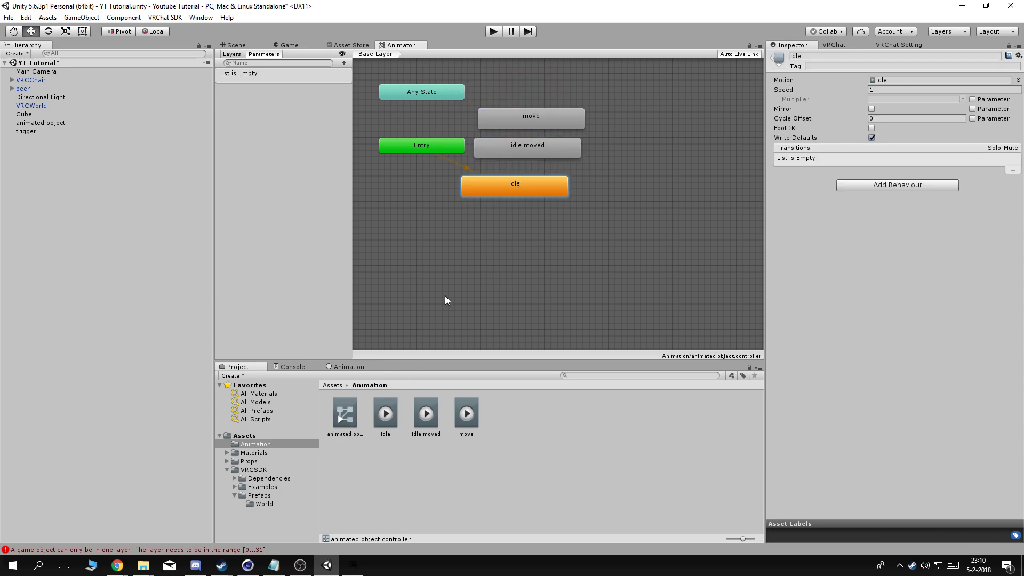
key("Delete")
left_click(541, 146)
key("Delete")
left_click(545, 129)
key("Delete")
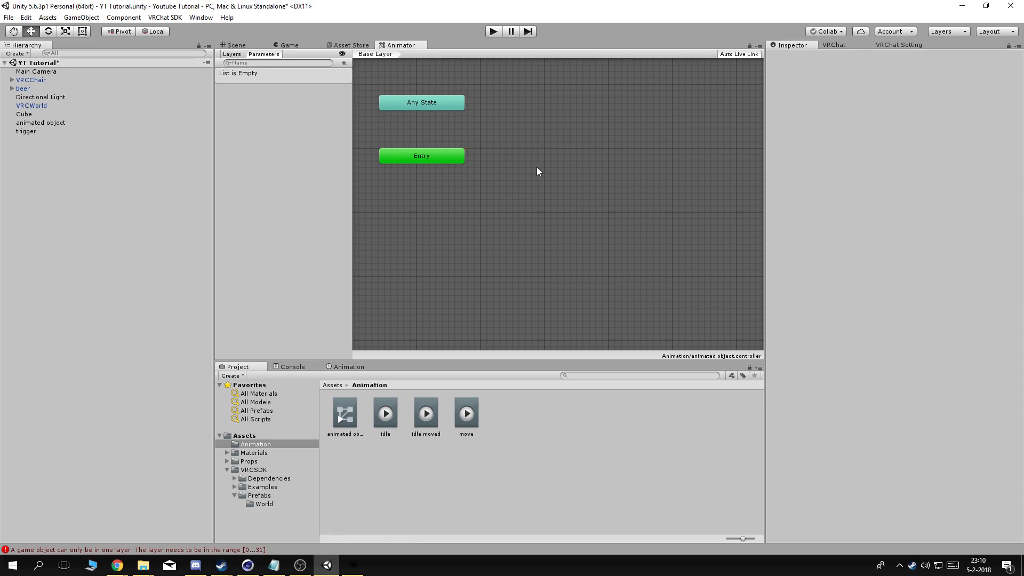
- Add a Bool parameter named "Animationone" to the animated object controller
left_click(232, 54)
left_click(264, 55)
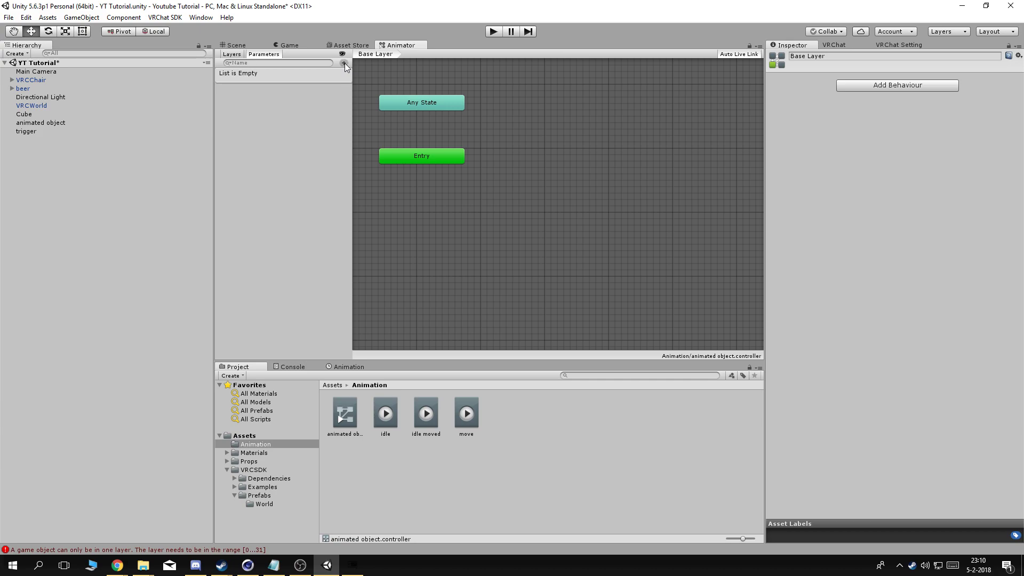
left_click(345, 63)
left_click(345, 63)
left_click(344, 63)
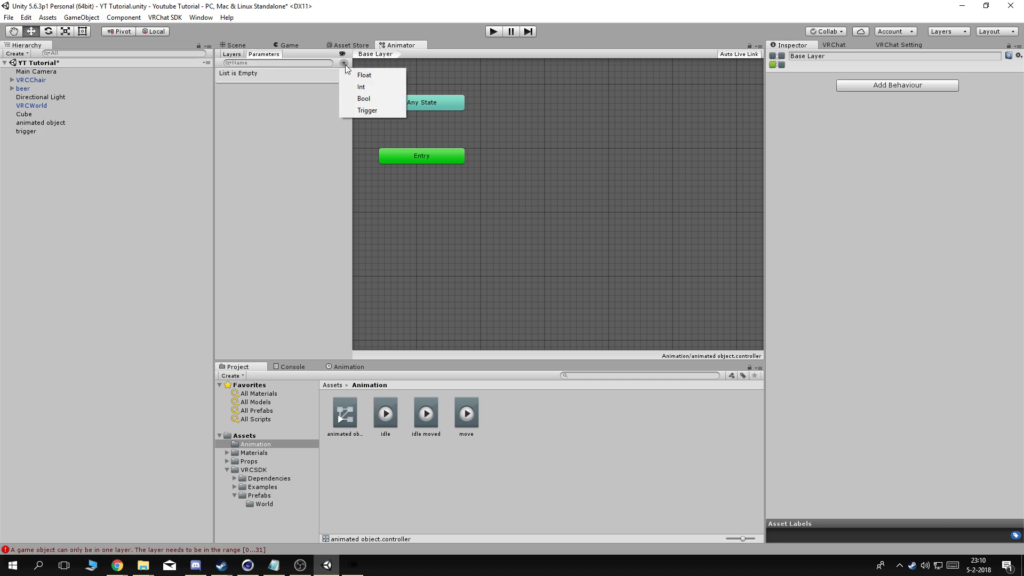
left_click(373, 99)
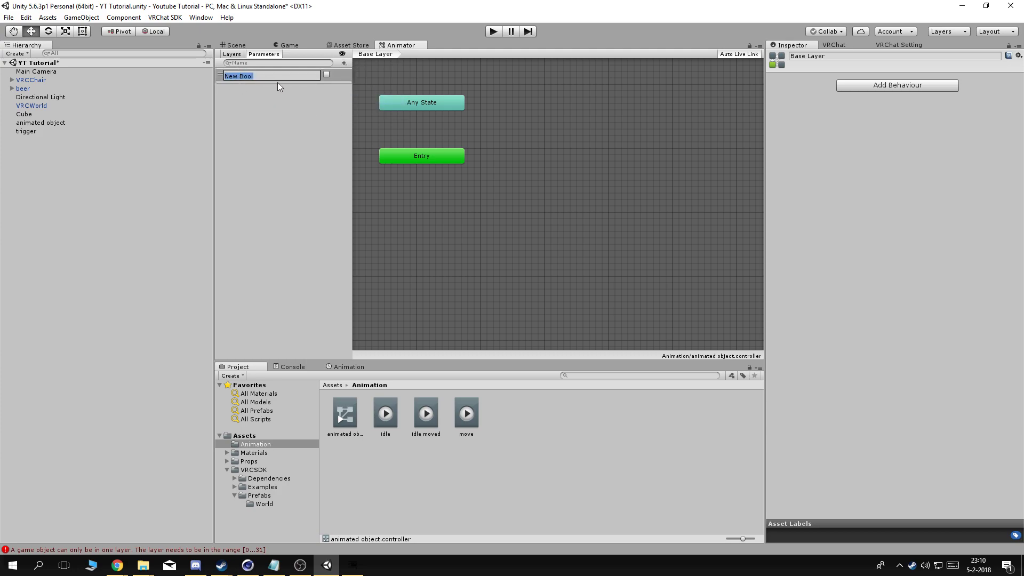
type("Animationone")
key("Return")
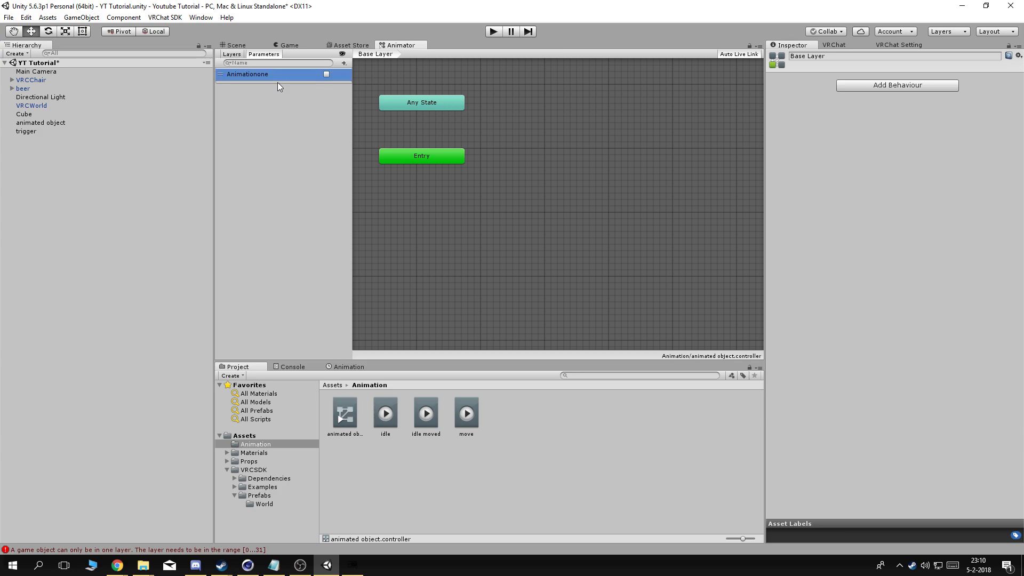
double_click(242, 76)
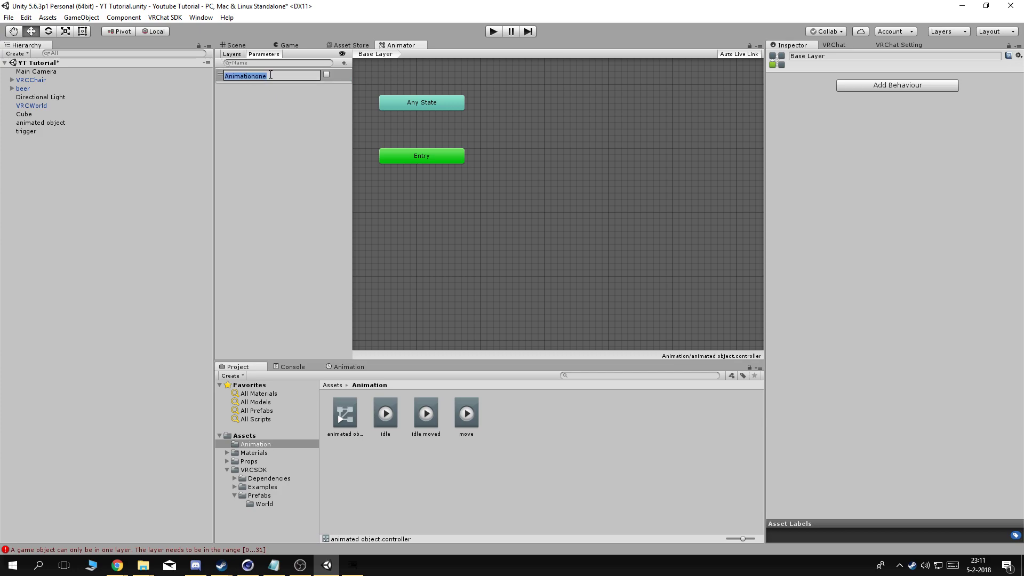
left_click(275, 137)
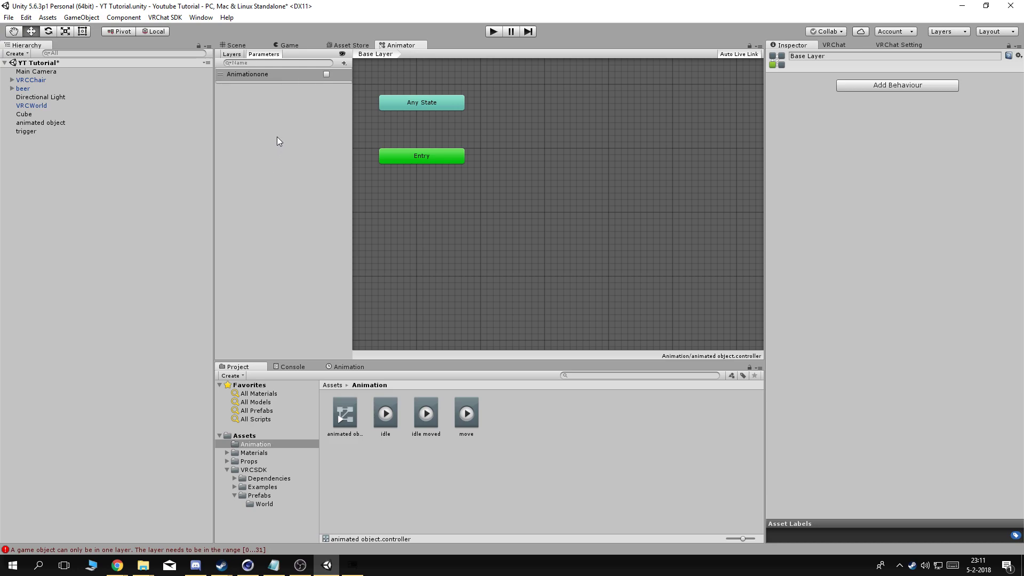
- Add the idle clip to the Base Layer as its first state and move the Exit node below Entry
left_click_drag(390, 410, 508, 156)
middle_click_drag(581, 258, 530, 162)
left_click(743, 209)
left_click_drag(744, 209, 401, 269)
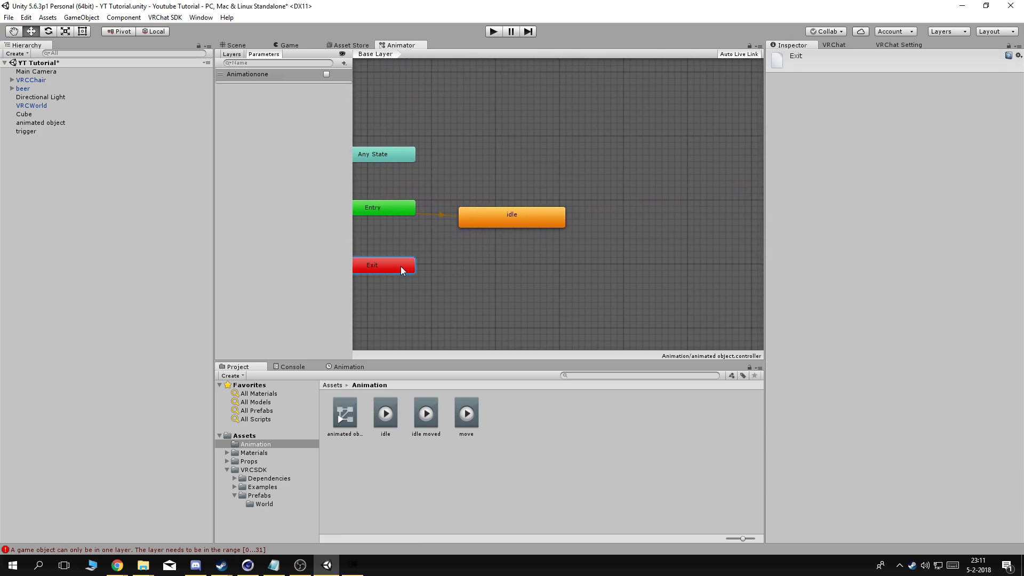
left_click(427, 264)
middle_click_drag(434, 326, 417, 346)
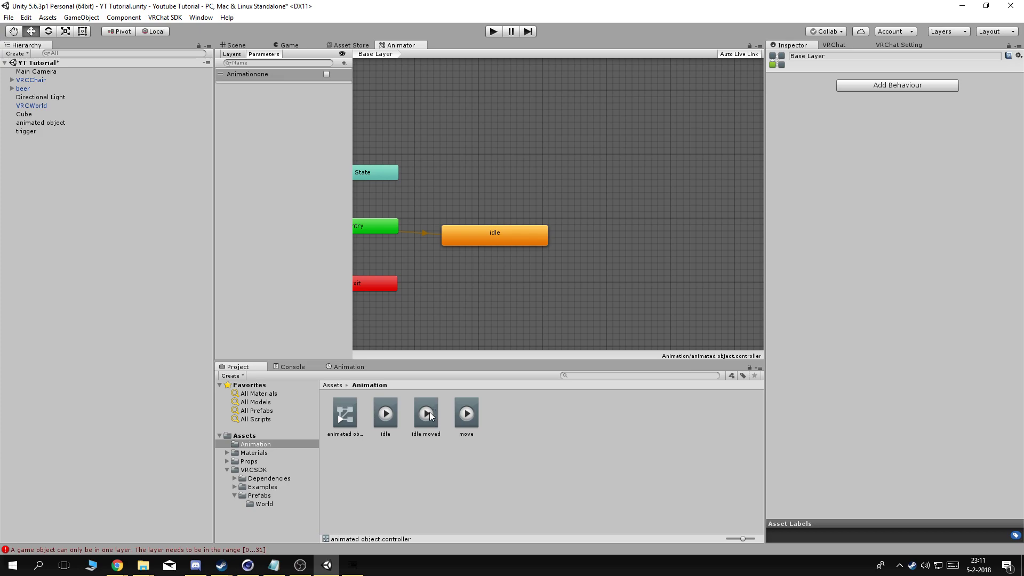
- Add the move and idle moved clips as states, placing idle moved above idle and move beside them
left_click_drag(459, 417, 547, 184)
left_click_drag(603, 231, 598, 197)
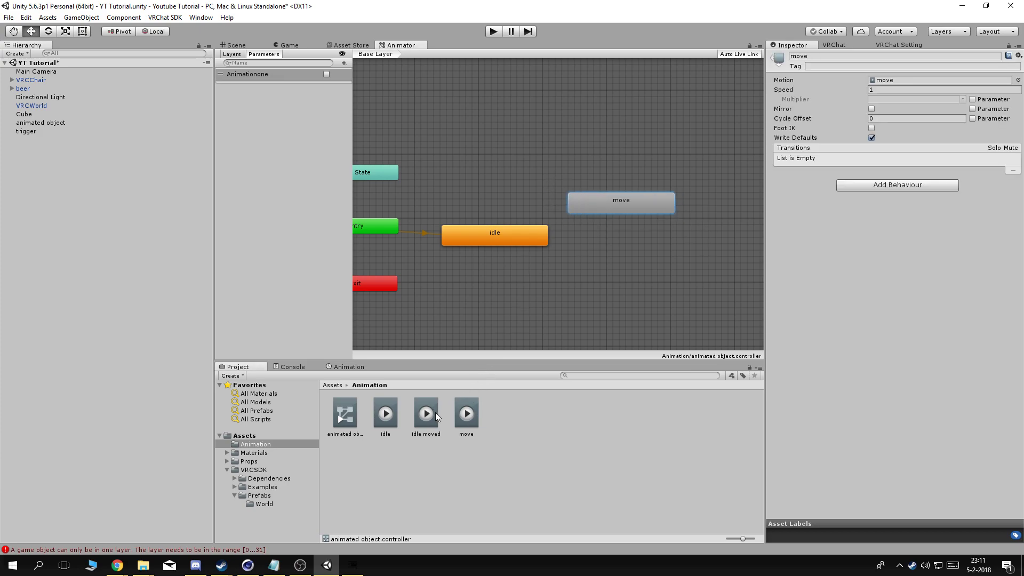
mouse_move(494, 154)
left_mouse_down()
mouse_move(534, 158)
mouse_move(478, 155)
mouse_move(495, 164)
left_mouse_up()
left_click_drag(590, 200, 584, 195)
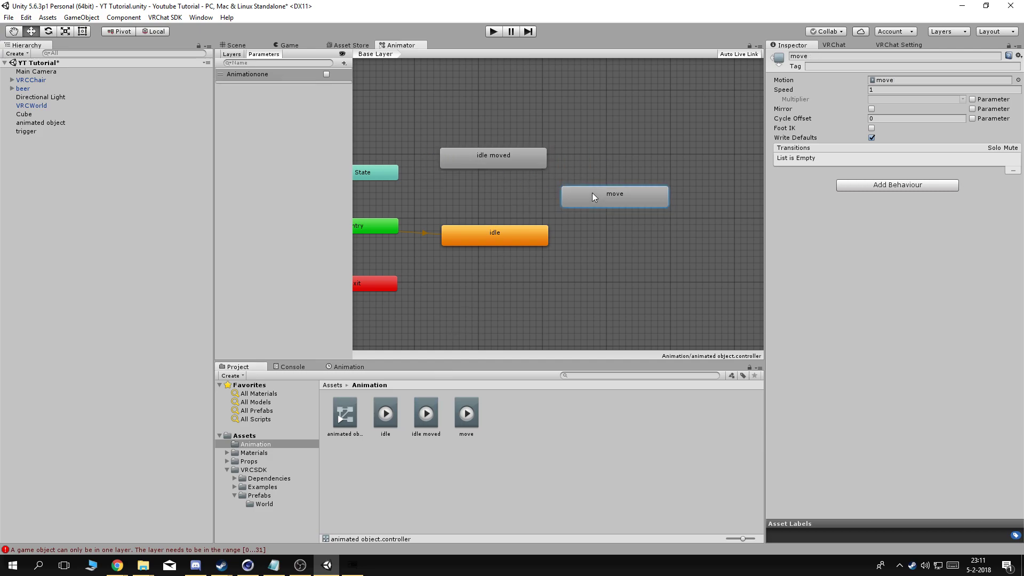
left_click(613, 237)
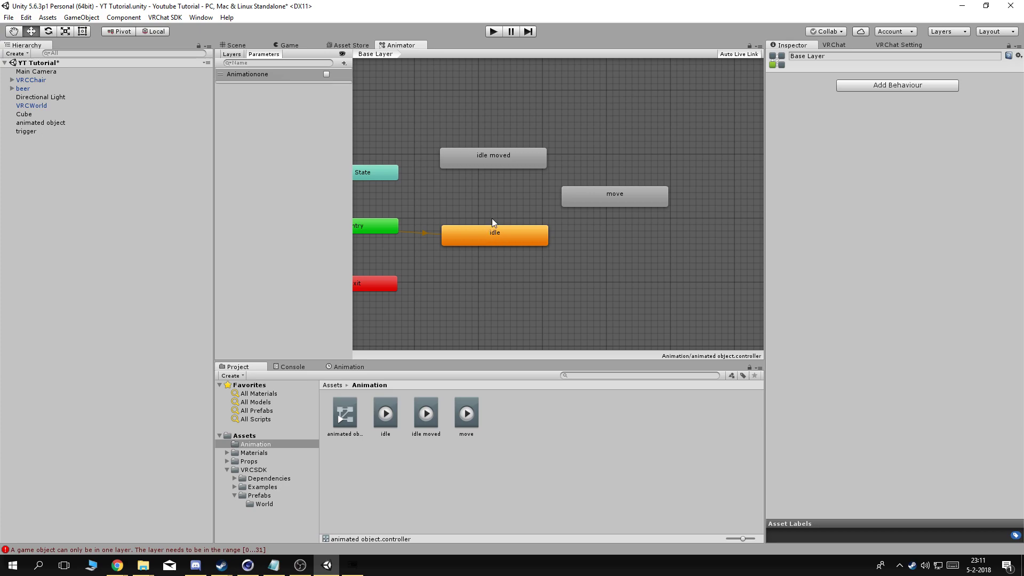
- Create transitions from idle to move and from move to idle moved
left_click(494, 235)
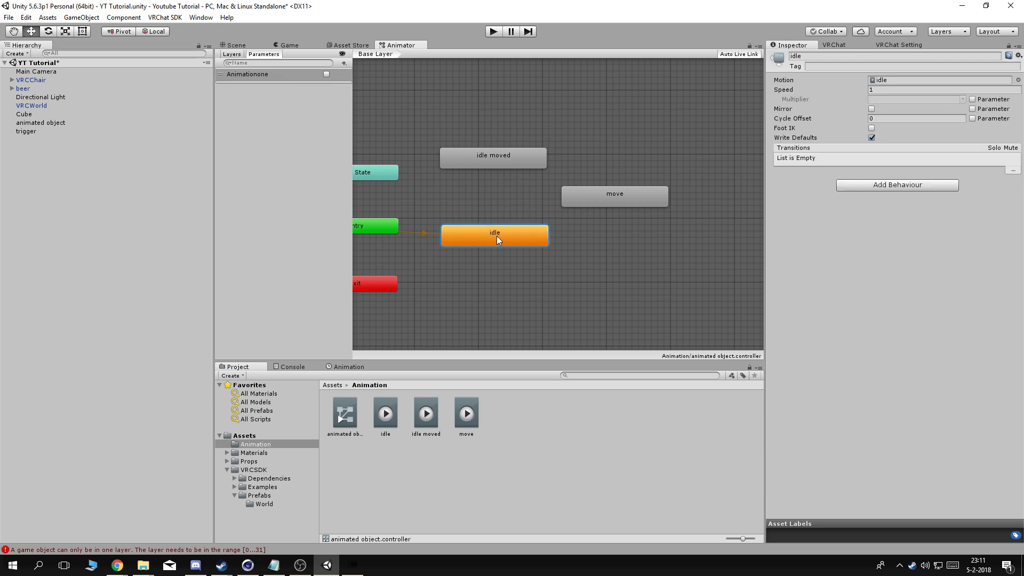
right_click(497, 235)
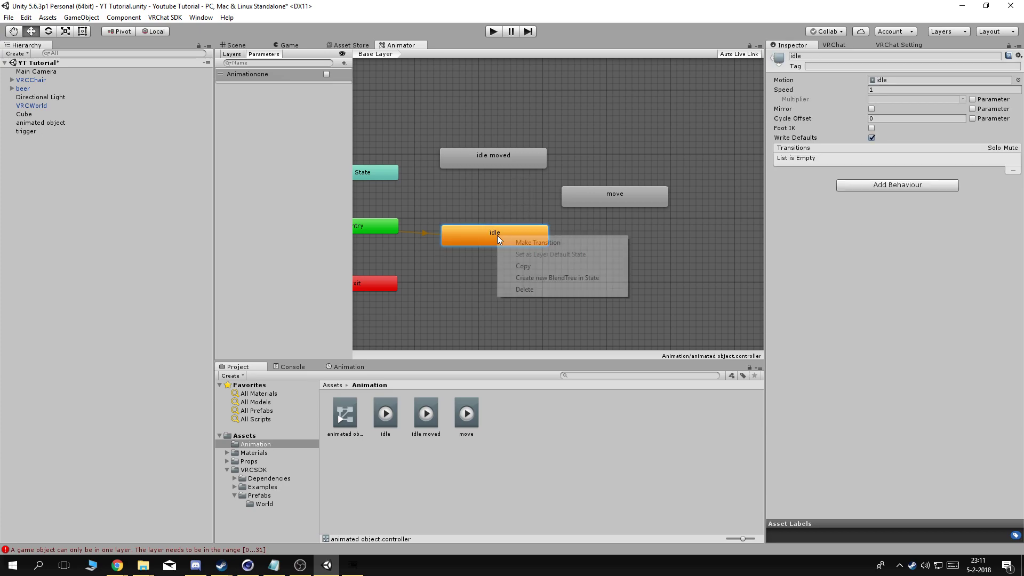
left_click(529, 239)
left_click(614, 196)
left_click(614, 197)
right_click(615, 200)
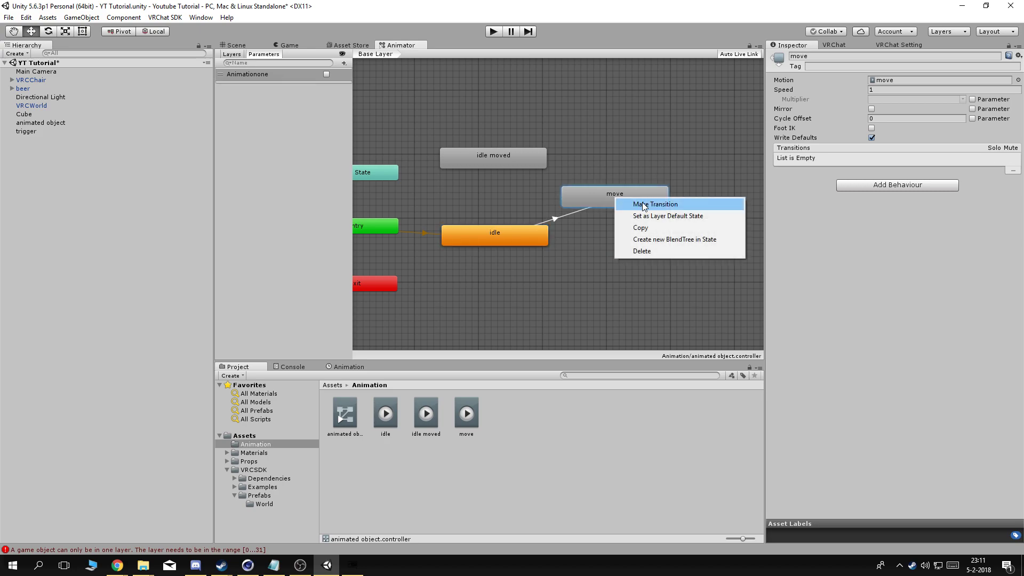
left_click(645, 203)
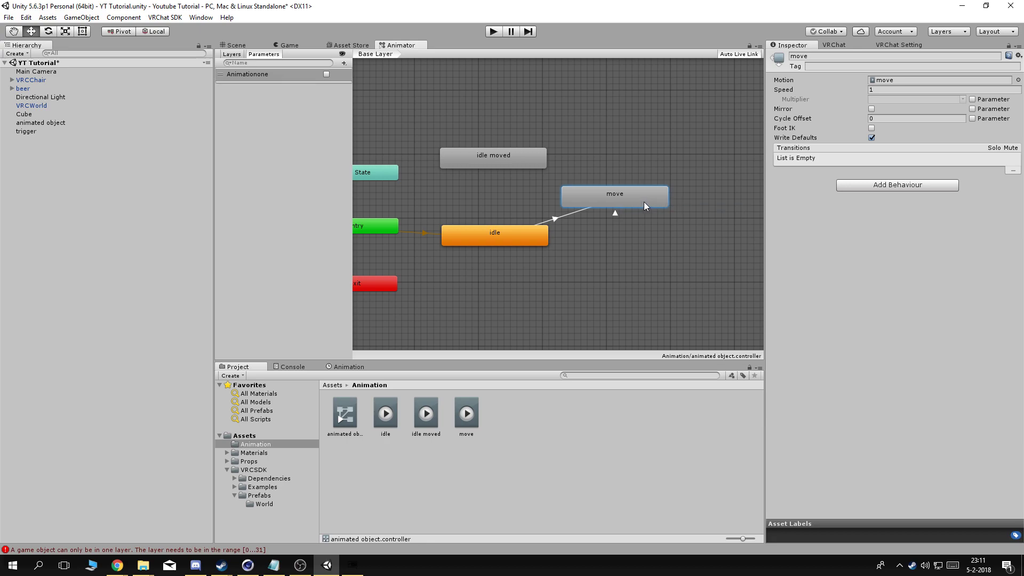
left_click(498, 160)
- Create a transition from idle moved back to idle
left_click(491, 157)
right_click(491, 157)
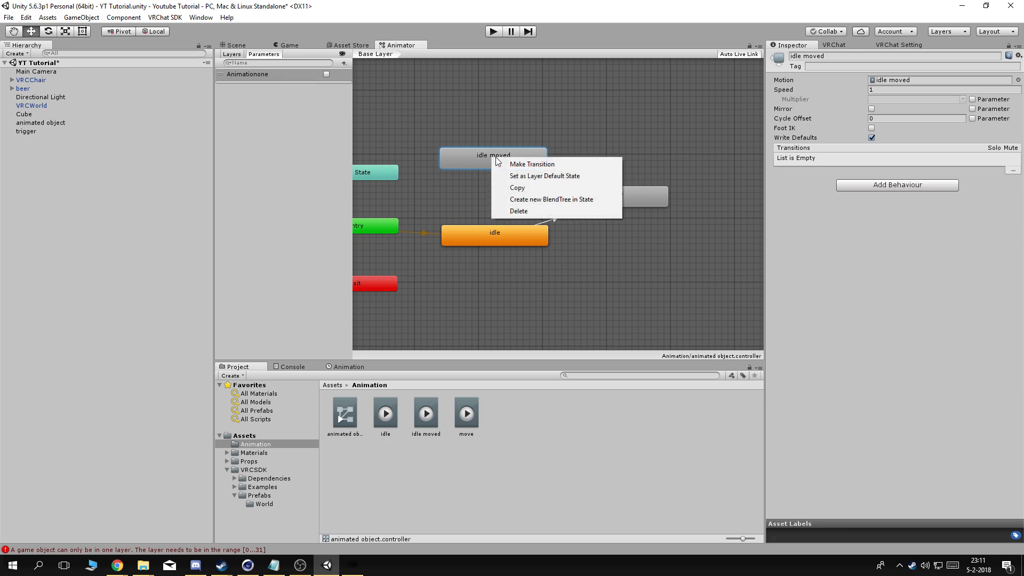
left_click(564, 166)
left_click(493, 226)
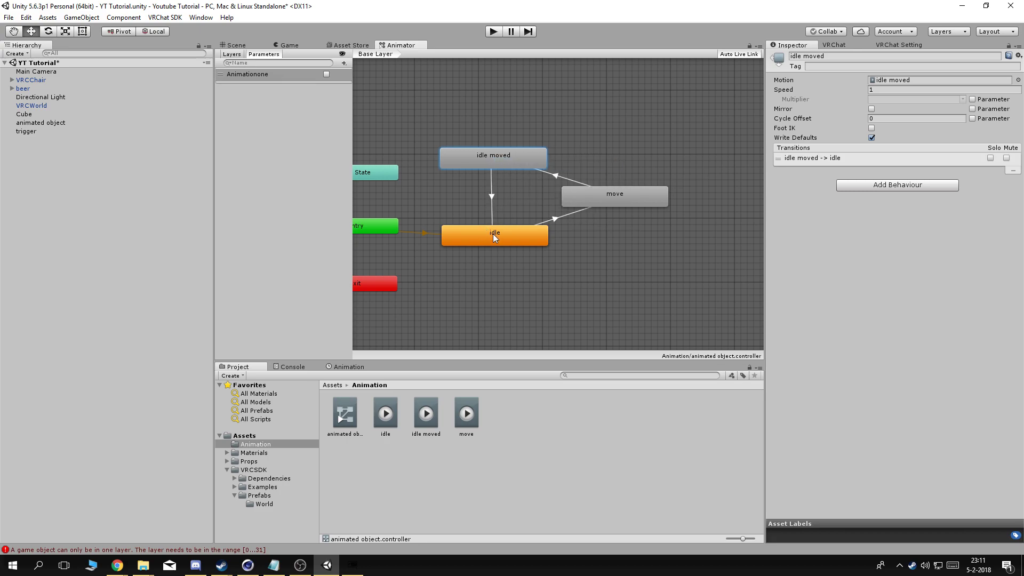
right_click(511, 241)
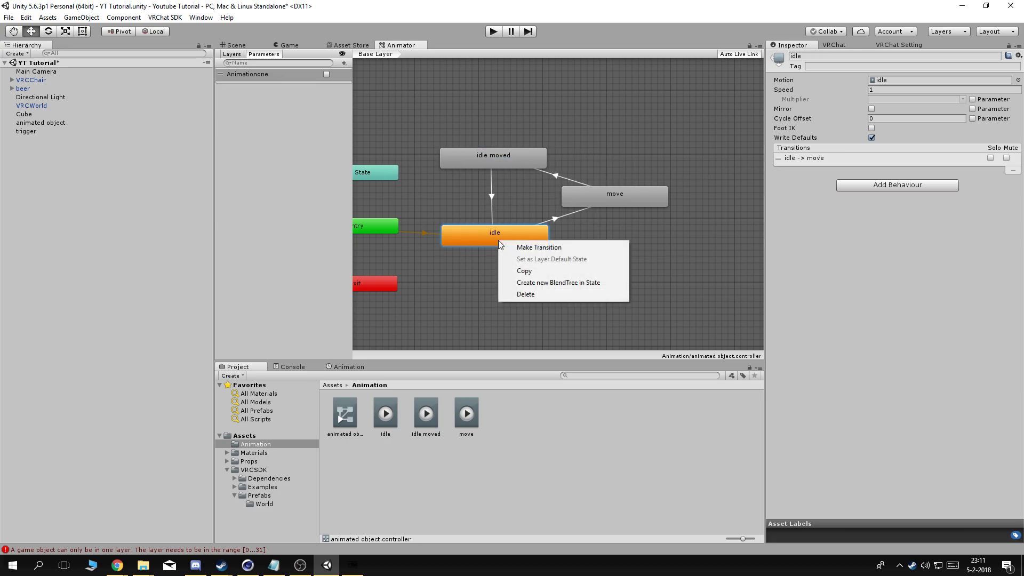
left_click(437, 300)
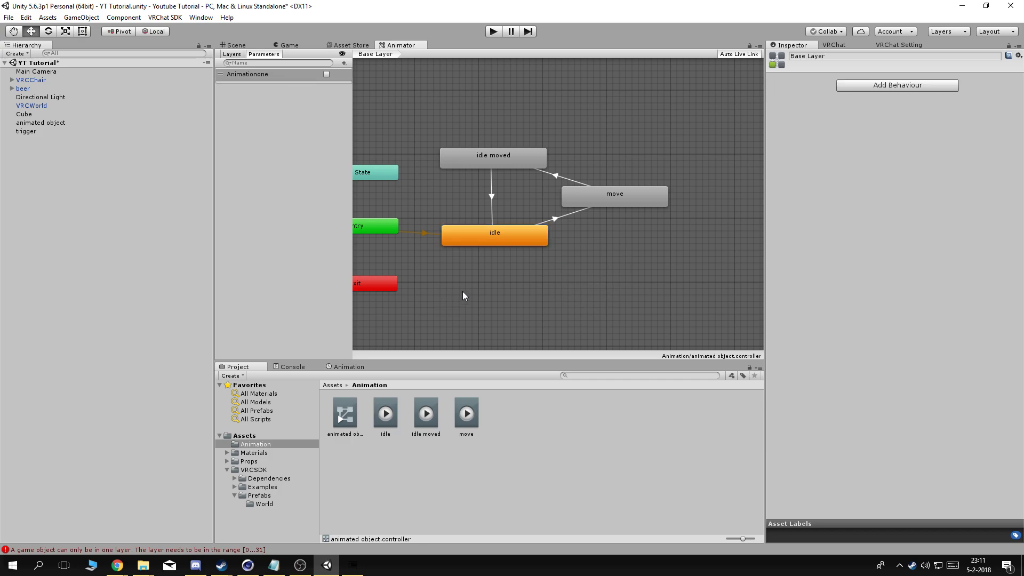
- Add the condition Animationone = true to the idle to move transition
left_click(554, 219)
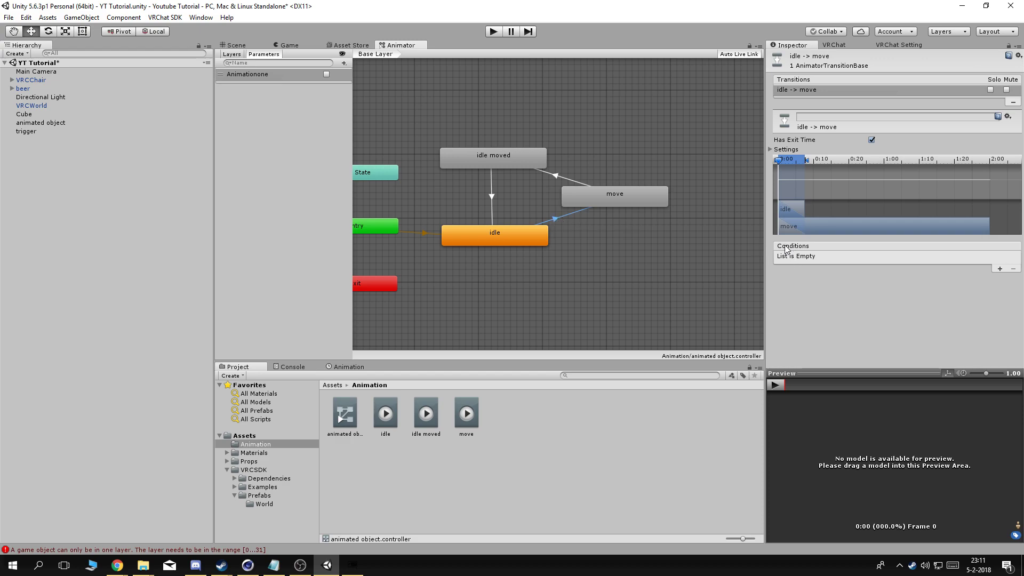
left_click(1000, 269)
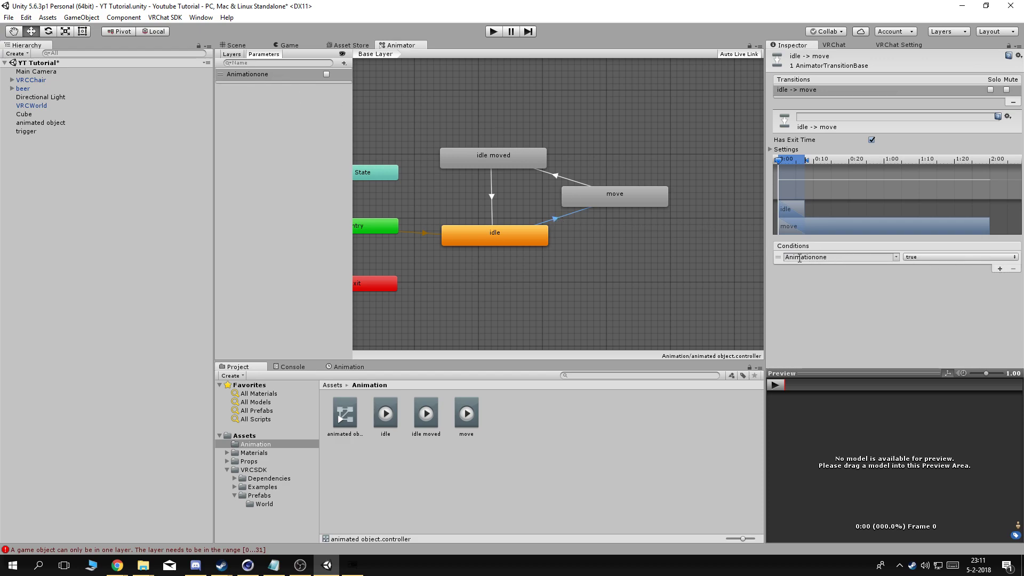
left_click(935, 257)
left_click(932, 268)
- Add a condition to the move to idle moved transition requiring Animationone to be false
left_click(557, 175)
left_click(999, 269)
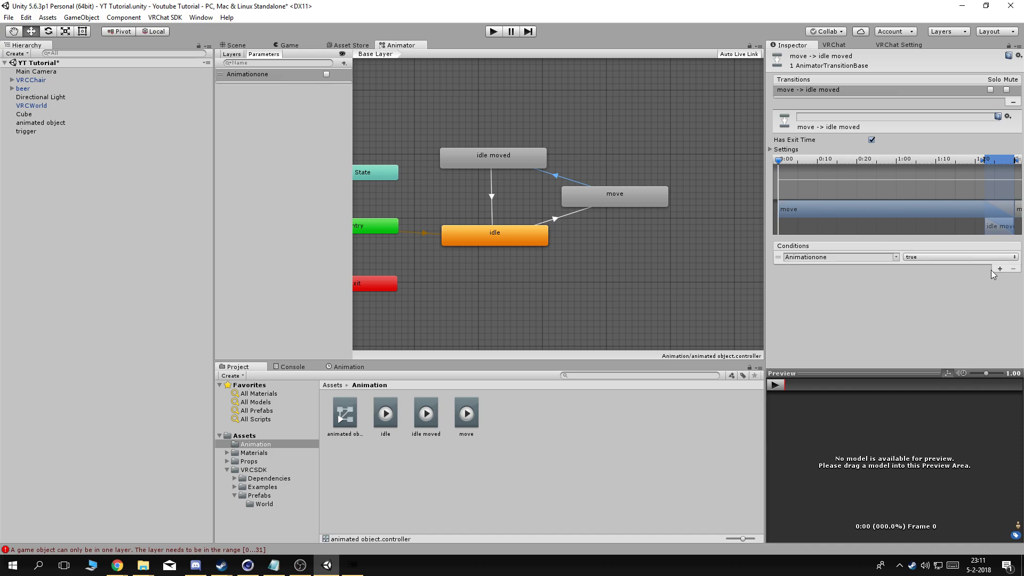
left_click(945, 256)
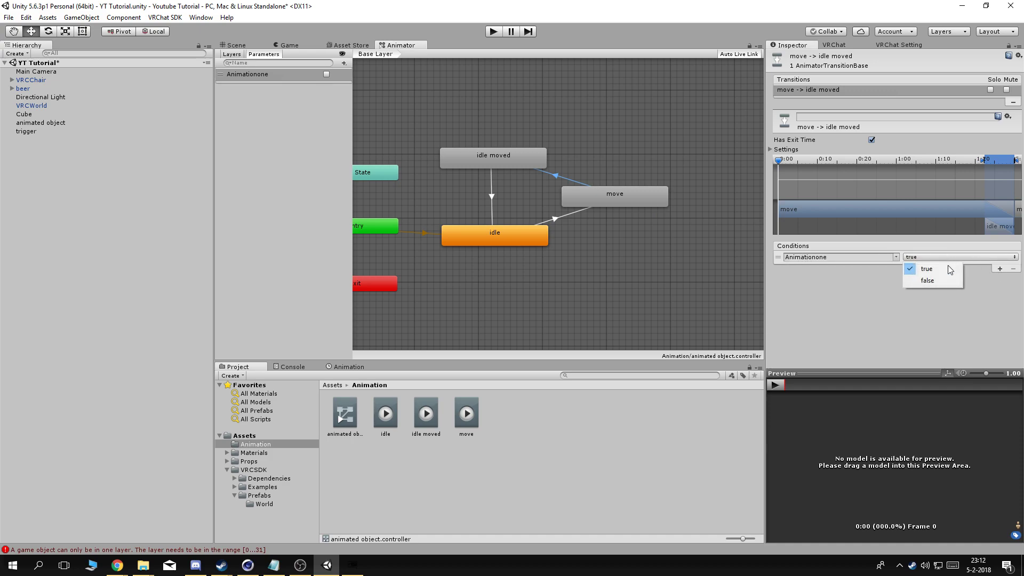
left_click(944, 284)
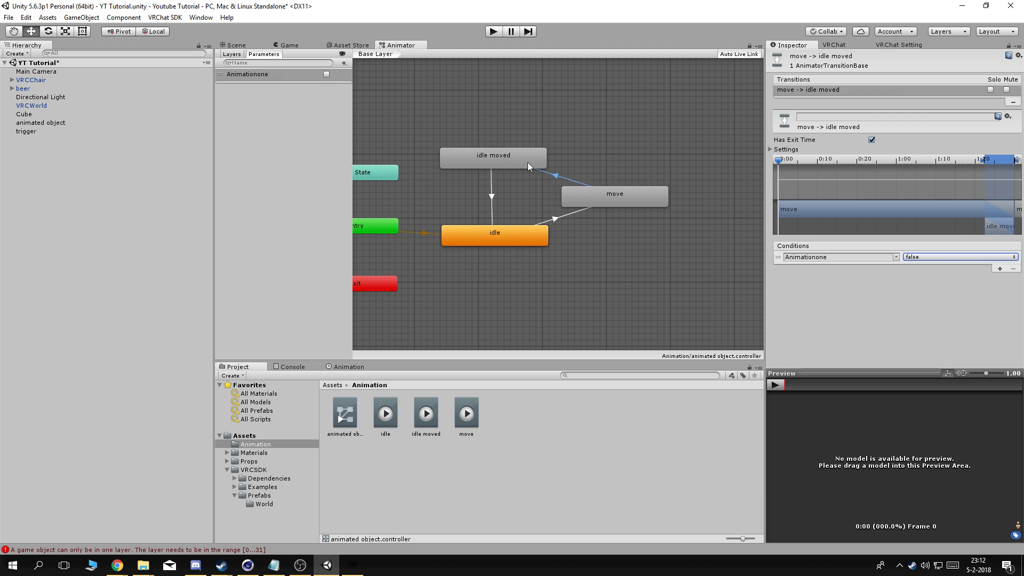
- Add the condition Animationone = false to the transition from idle moved to idle
left_click(489, 197)
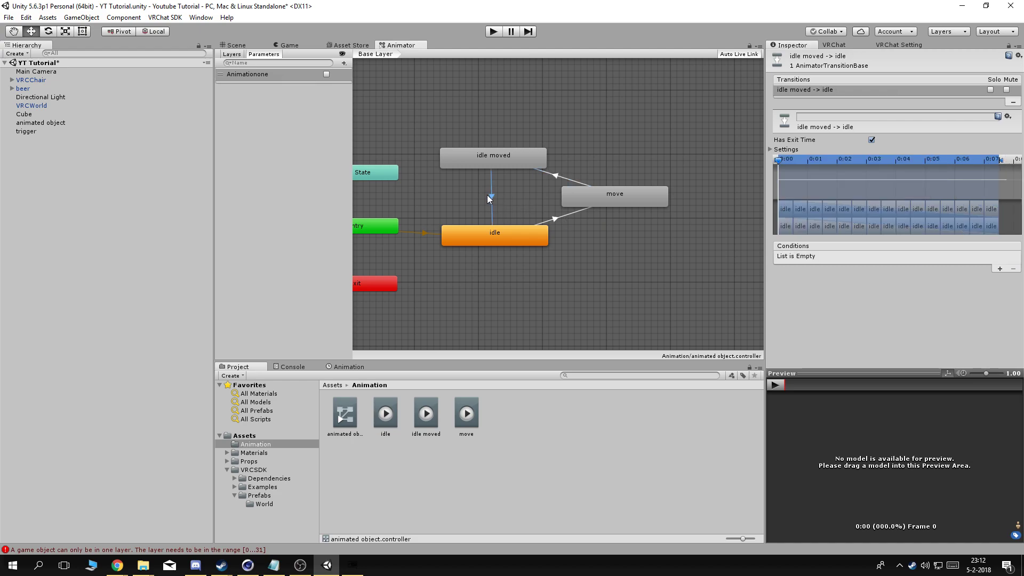
left_click(1000, 269)
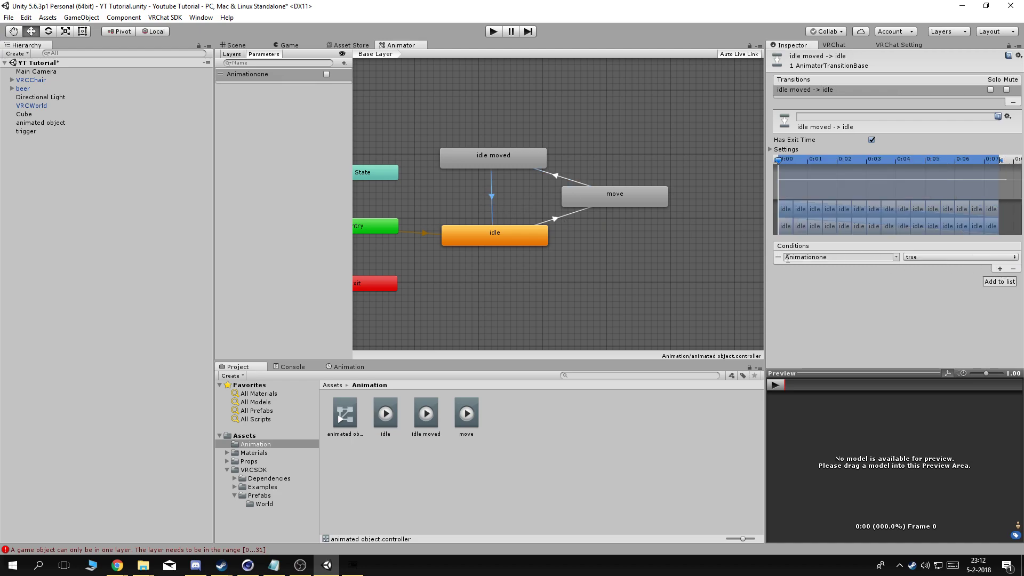
left_click(973, 257)
left_click(930, 280)
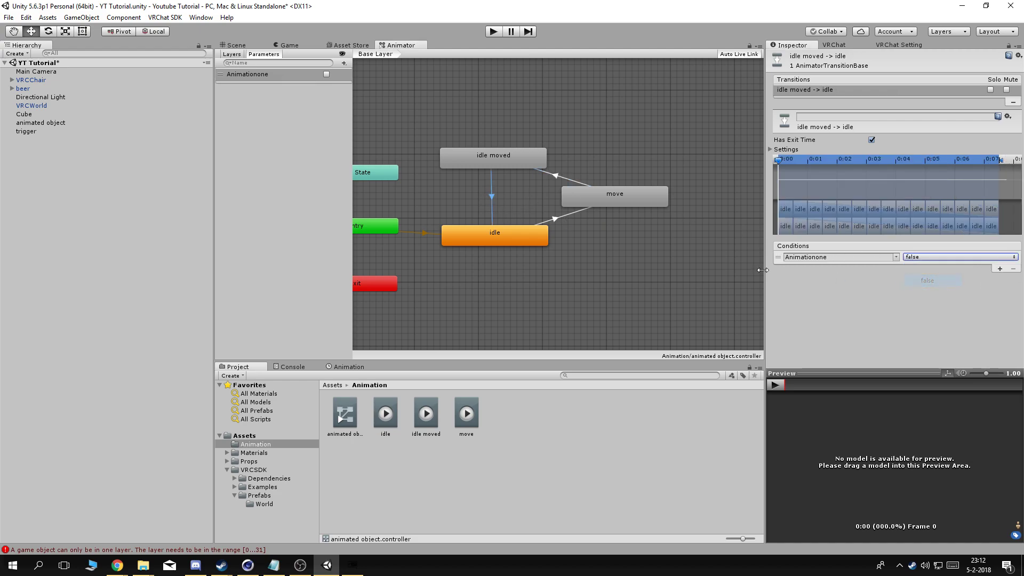
- Review the idle, move and idle moved states and the move to idle moved transition
left_click(497, 236)
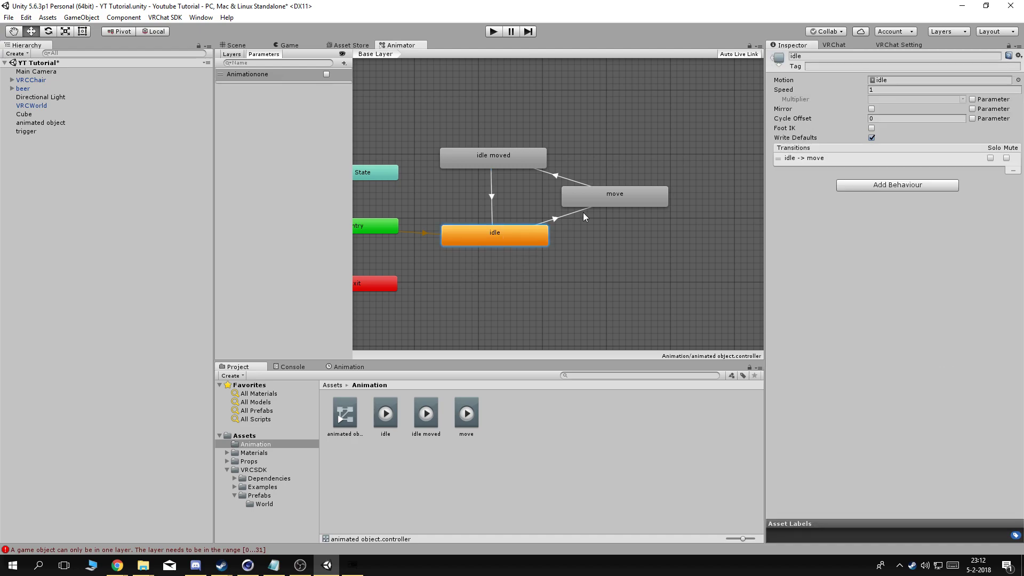
left_click(616, 197)
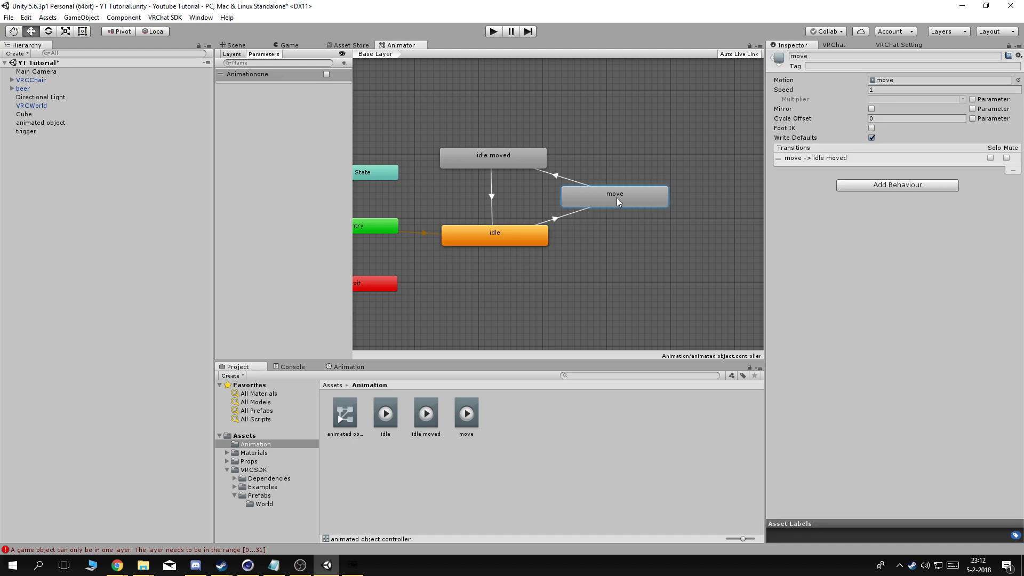
left_click(512, 162)
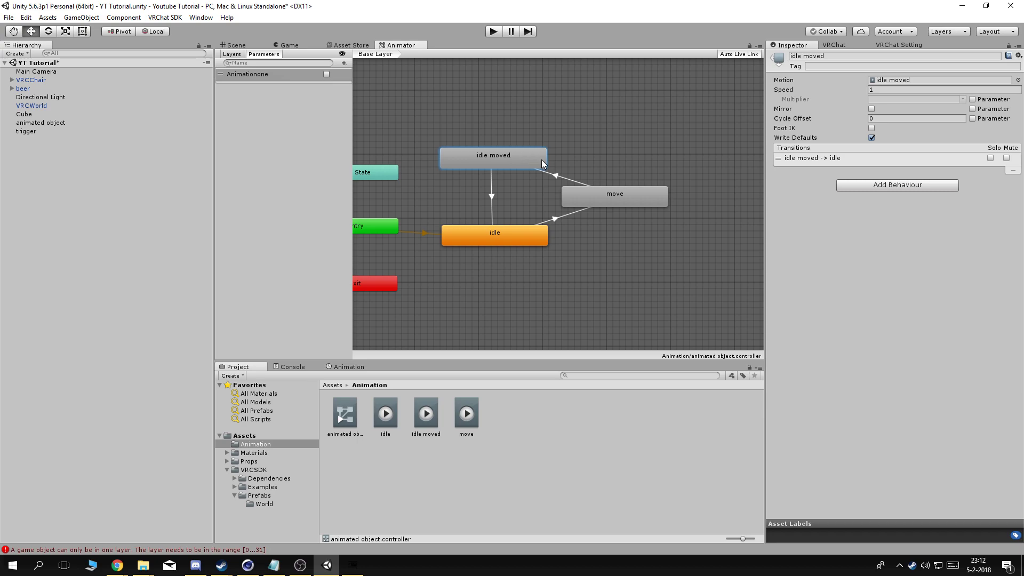
left_click(554, 172)
left_click(485, 155)
left_click(495, 233)
left_click(539, 171)
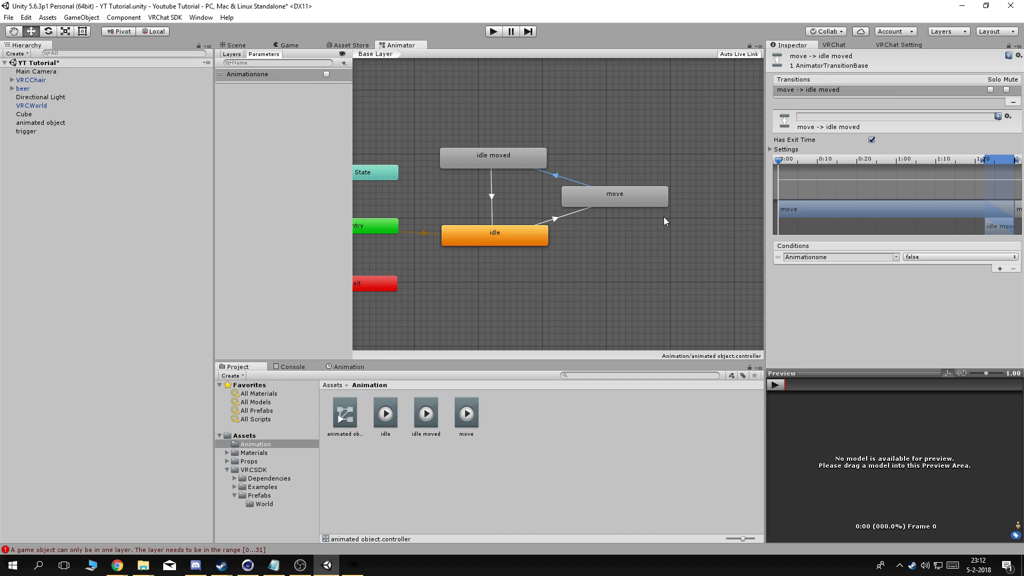
- Turn off Loop Time on the move animation clip
left_click(234, 45)
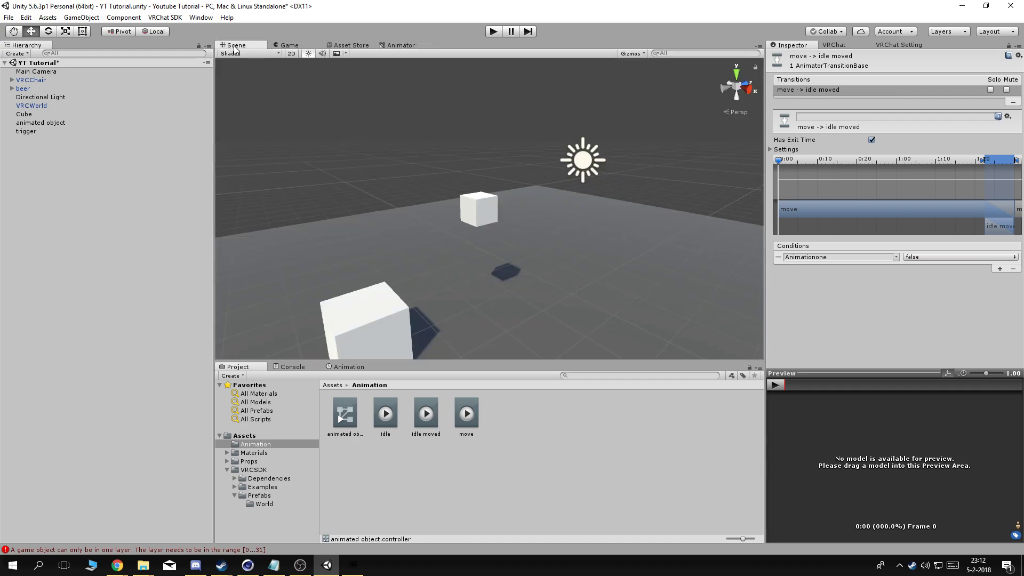
left_click(383, 423)
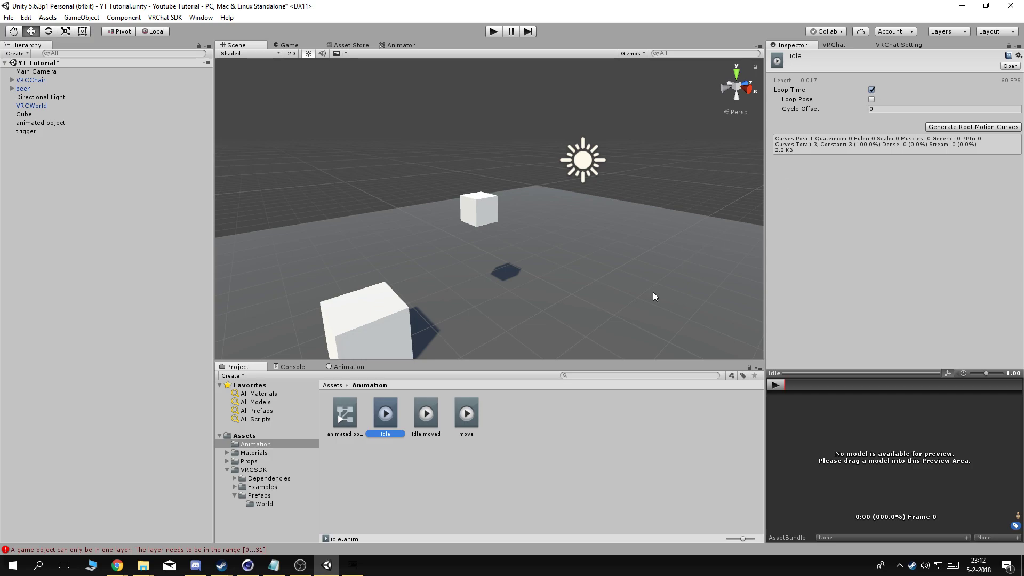
left_click(423, 423)
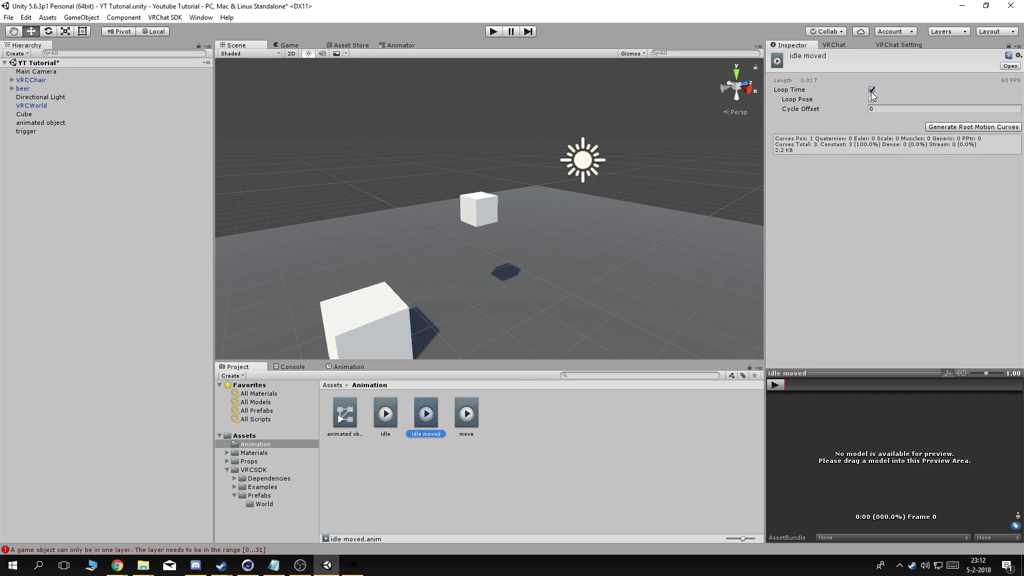
left_click(467, 418)
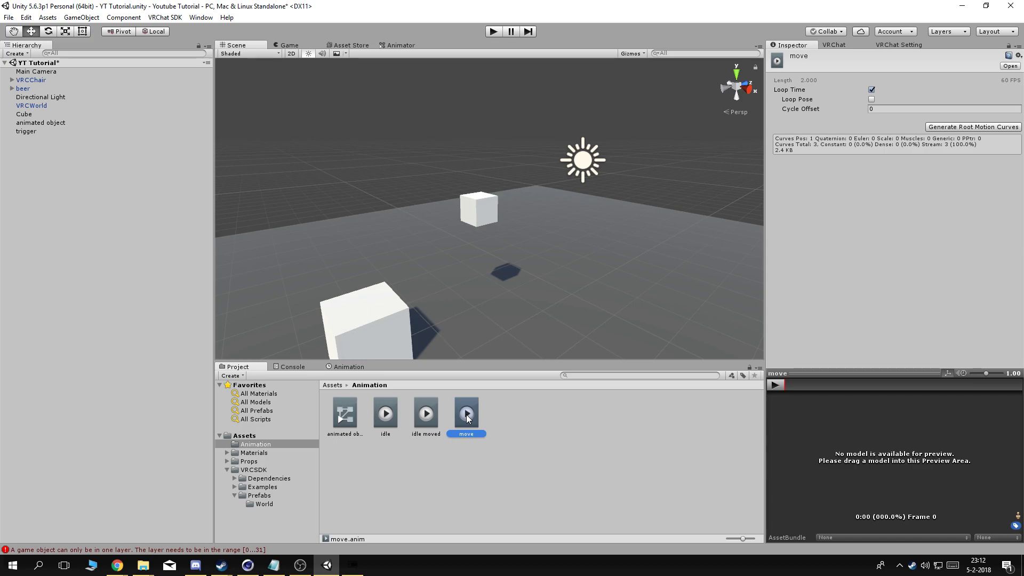
left_click(871, 90)
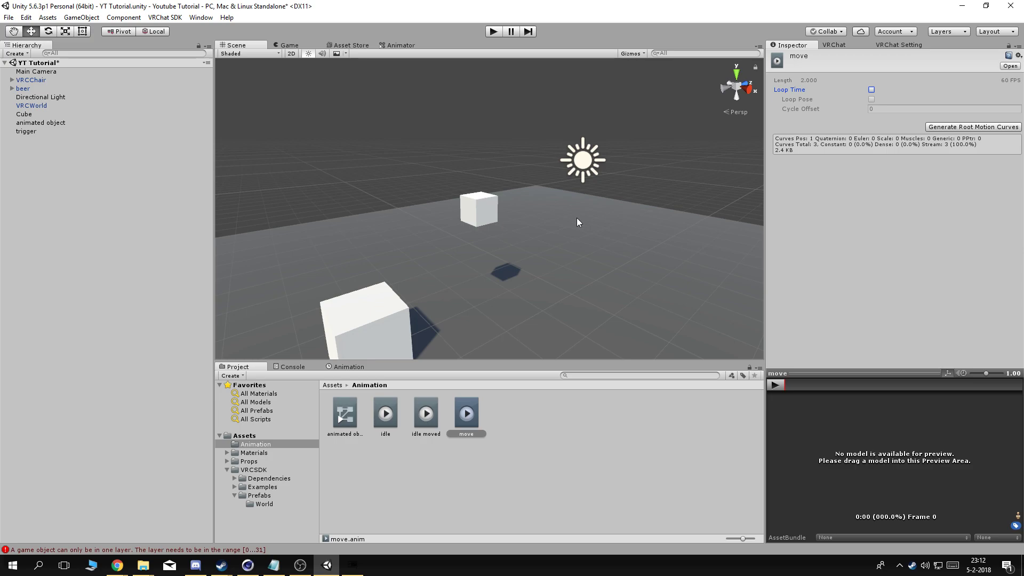
- Add a VRC_Trigger component to the trigger cube
scroll(495, 301, "down", 2)
scroll(520, 296, "up", 1)
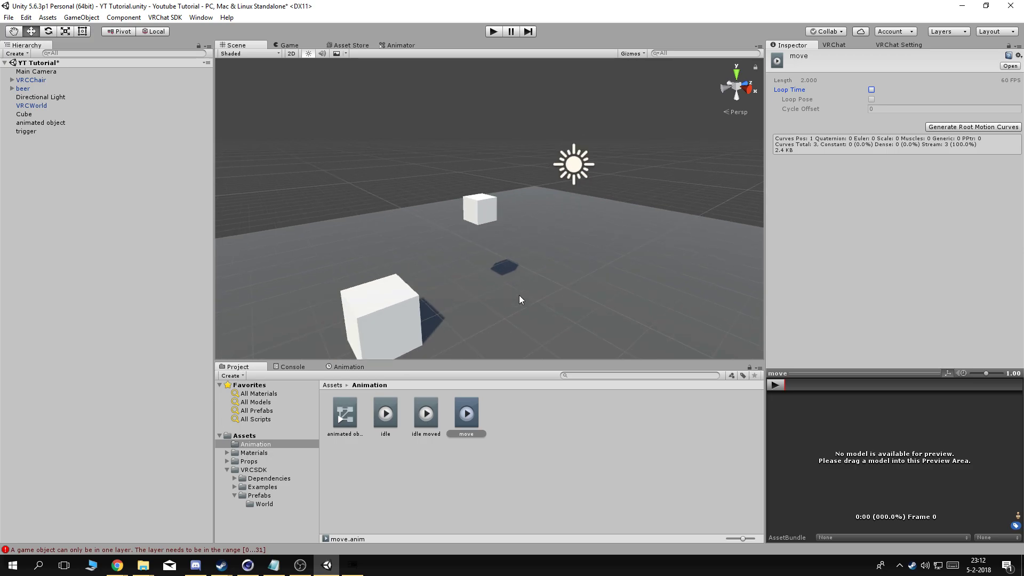
left_click(483, 210)
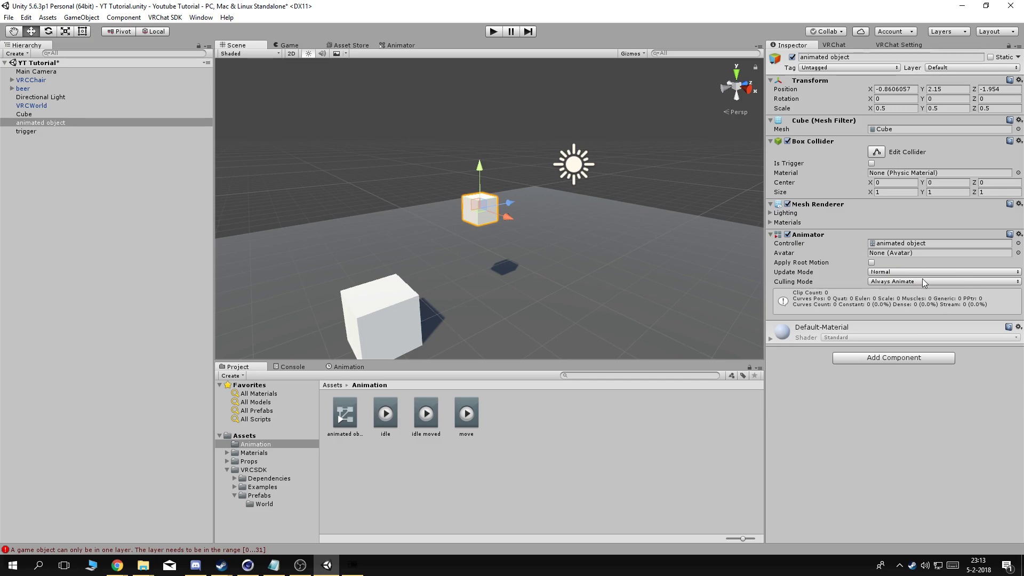
scroll(475, 277, "up", 5)
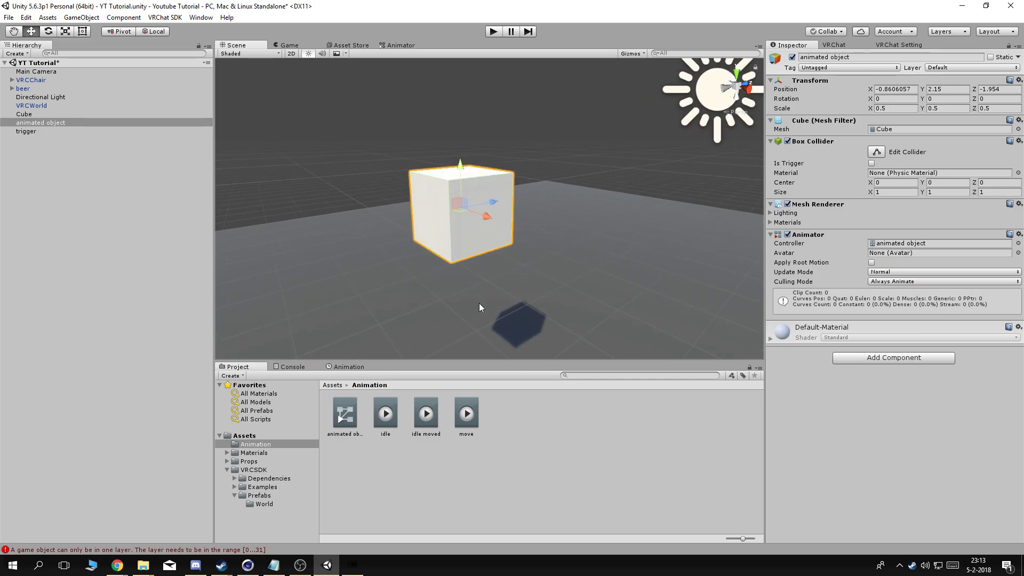
scroll(479, 302, "down", 6)
scroll(473, 302, "down", 2)
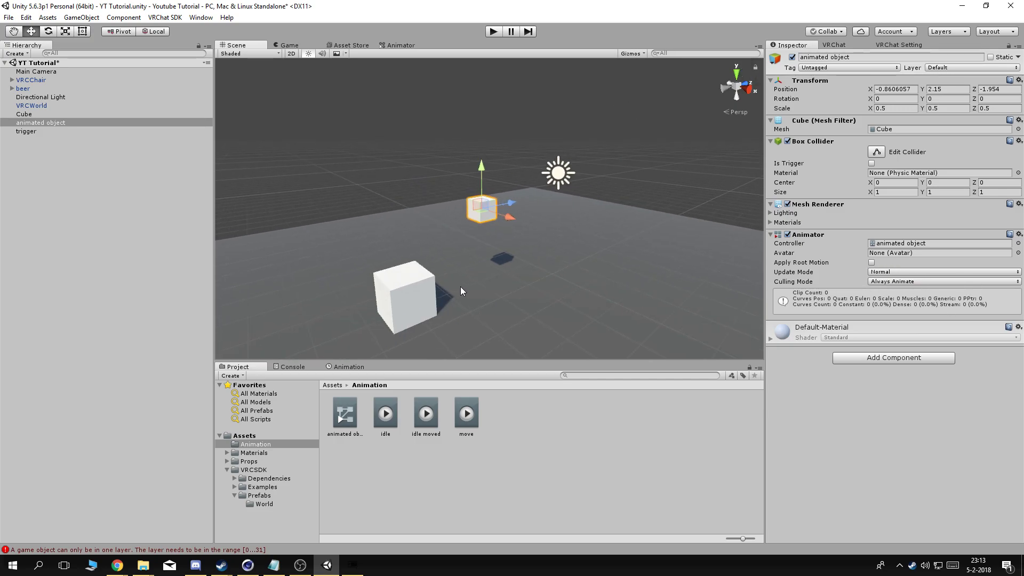
left_click(416, 304)
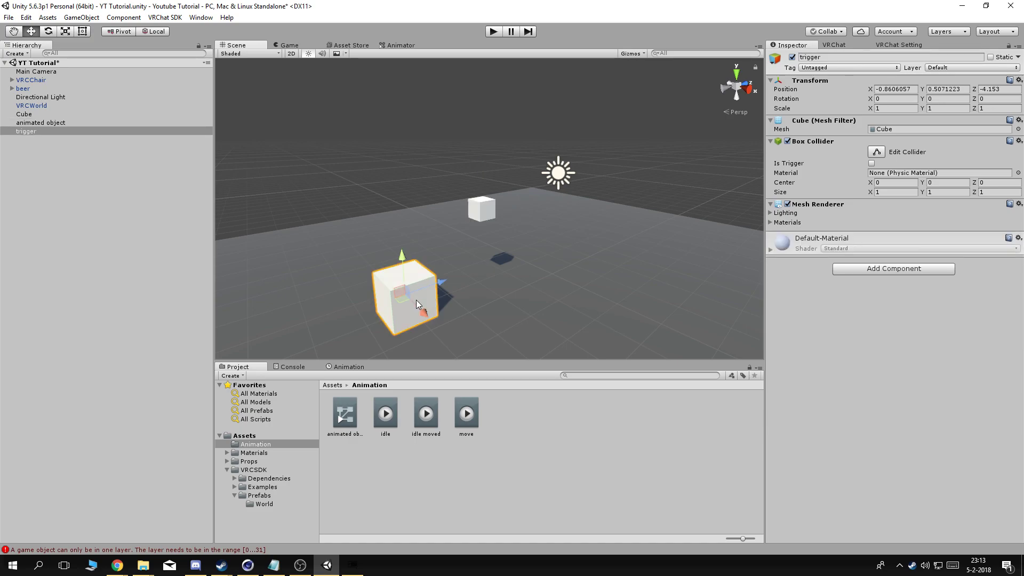
left_click(900, 271)
type("trigger")
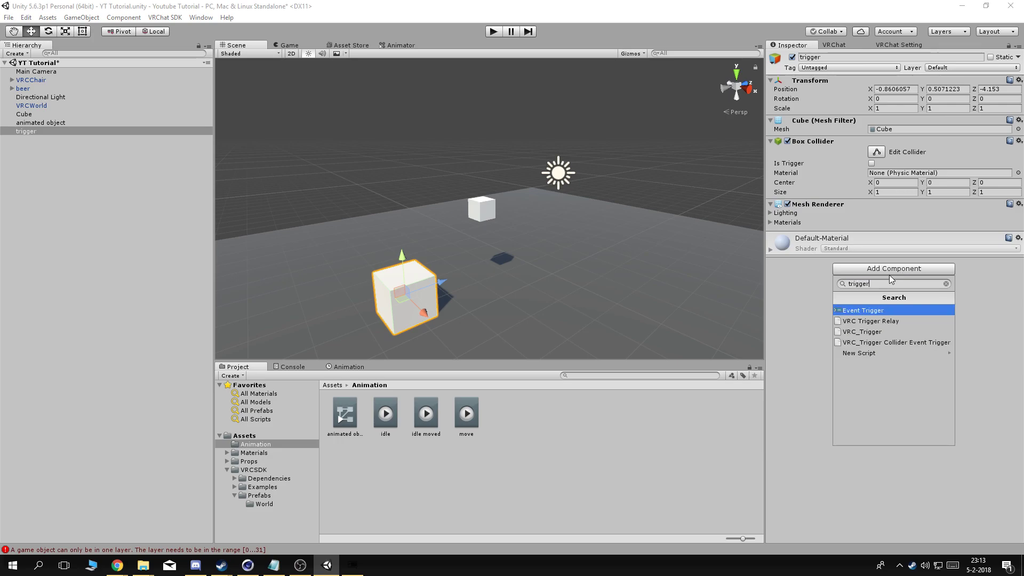
left_click(901, 331)
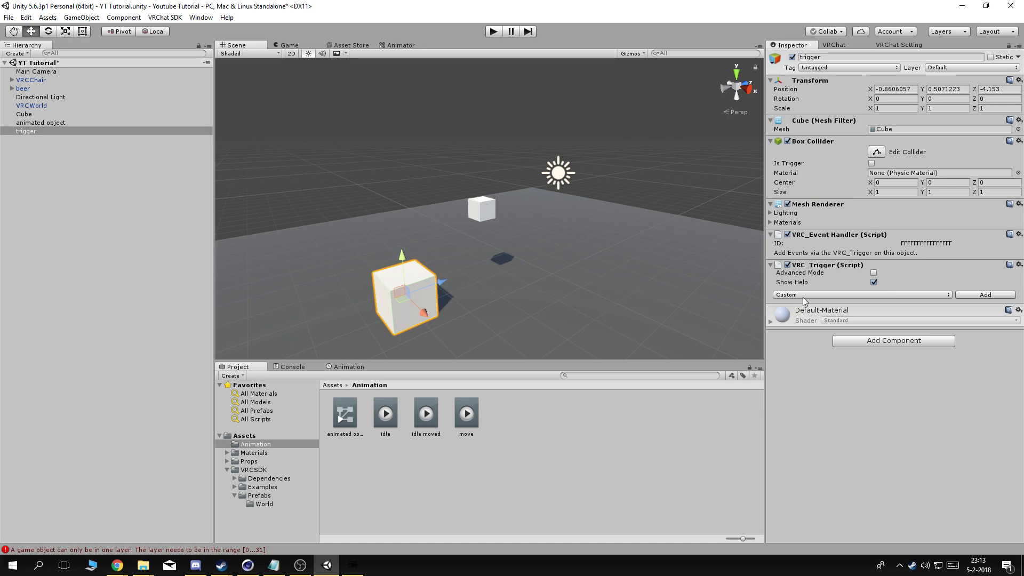
- Add an OnInteract event with an AnimationBool action to the trigger cube's VRC_Trigger
left_click(802, 296)
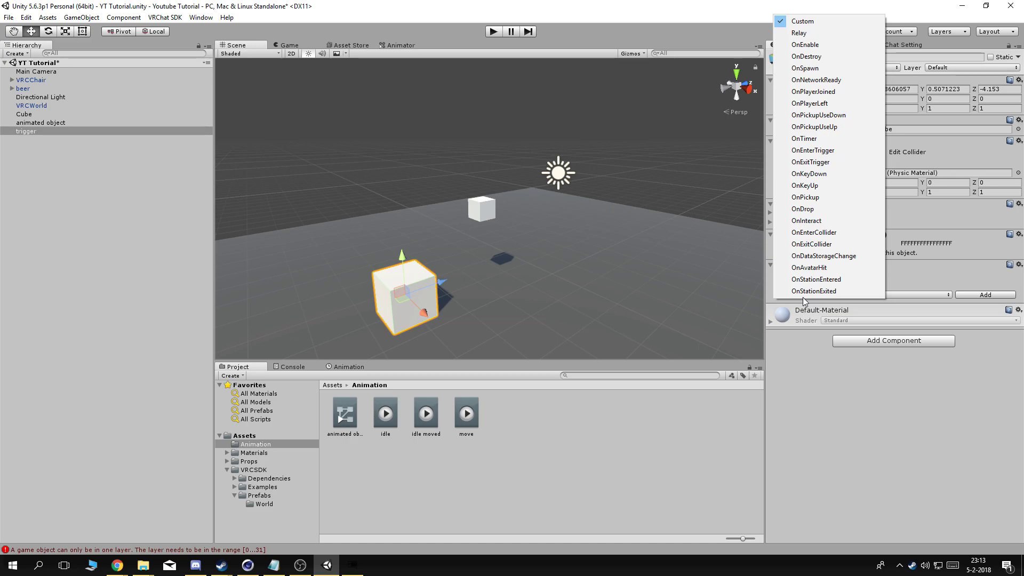
left_click(849, 220)
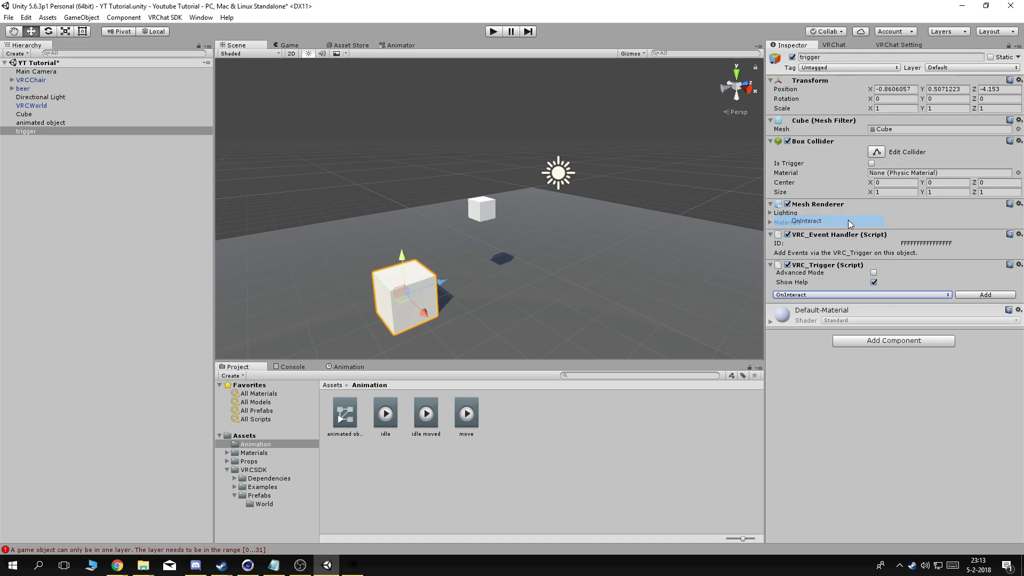
left_click(962, 297)
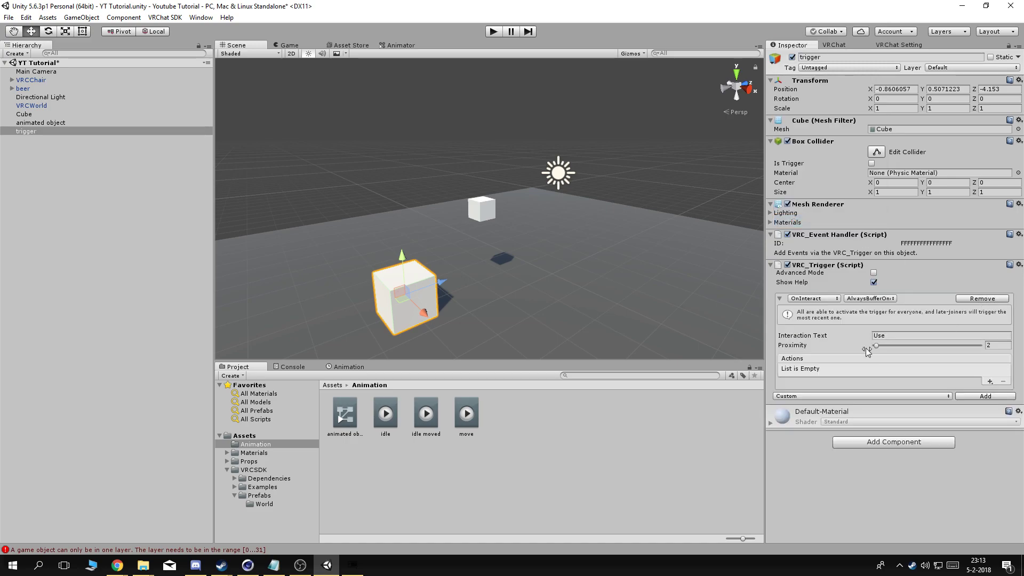
left_click(989, 381)
mouse_move(976, 390)
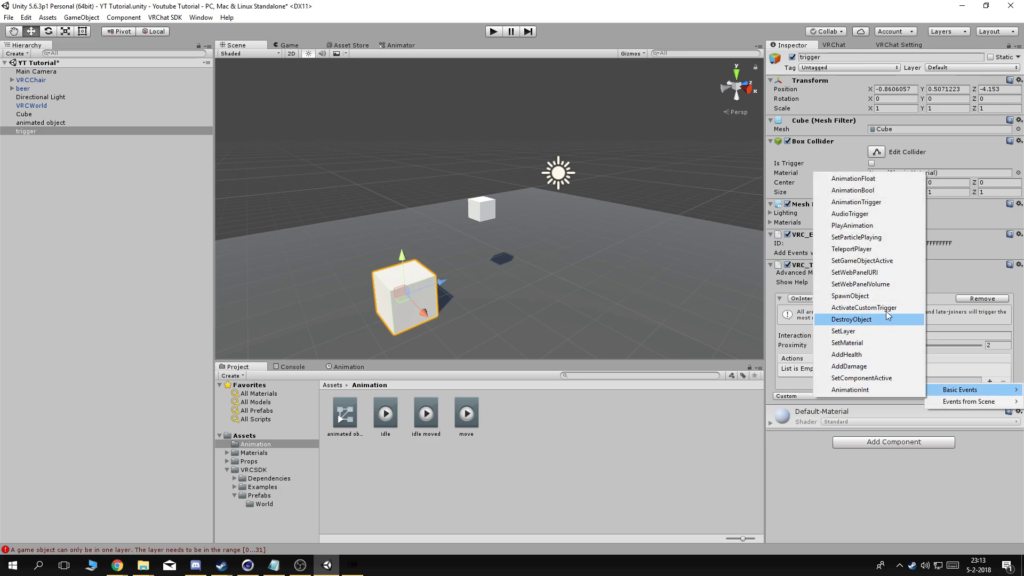
left_click(893, 192)
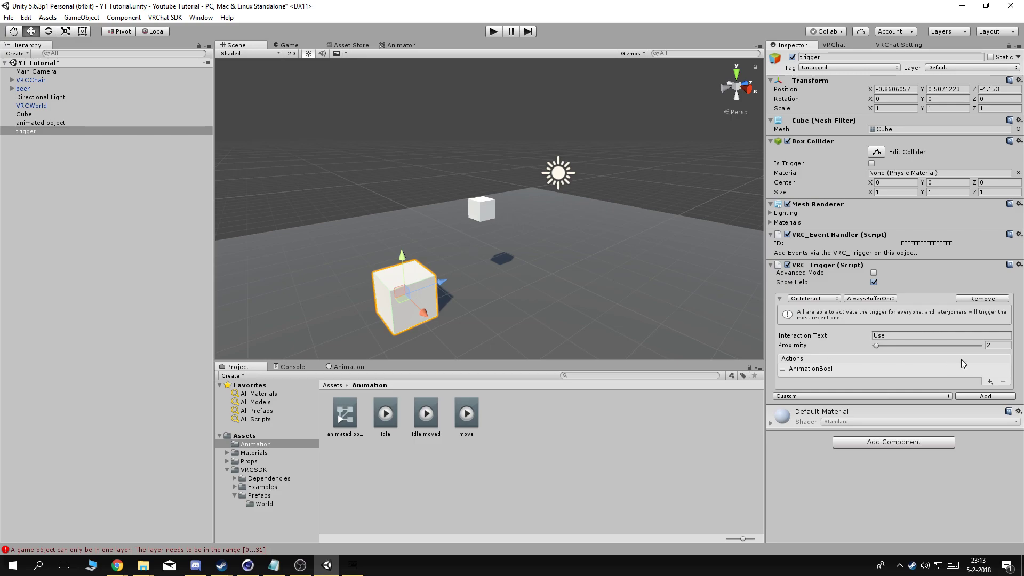
- Assign the animated object as the receiver of the AnimationBool action
left_click(911, 369)
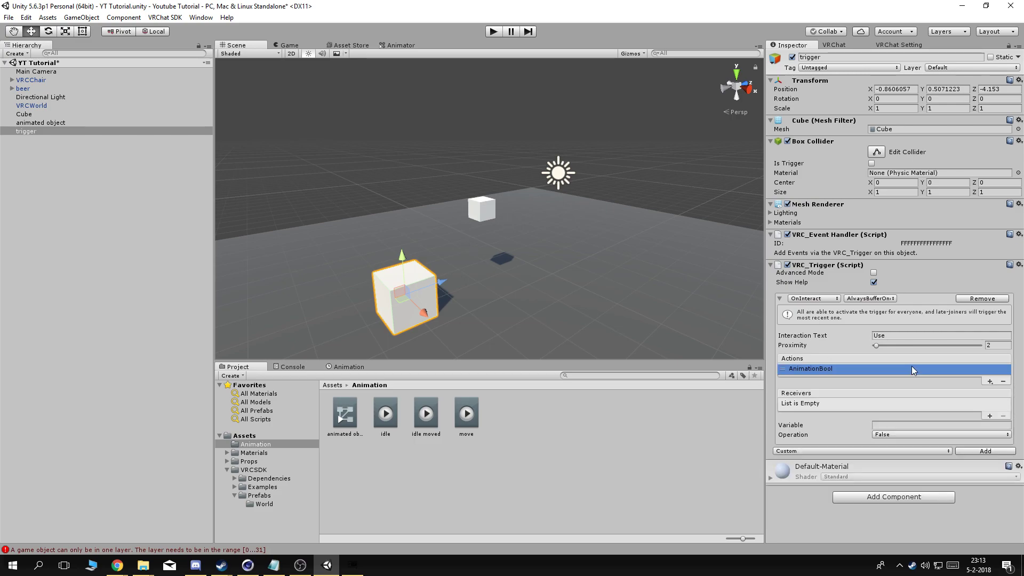
left_click(990, 415)
left_click_drag(40, 124, 844, 405)
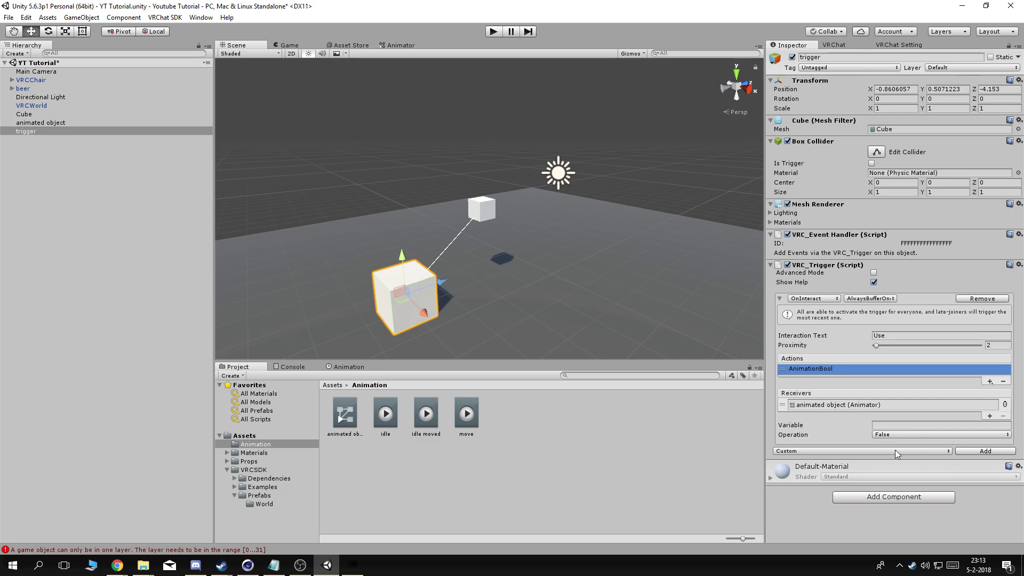
- Set the action's variable to Animationone and check it against the parameter name in the animated object controller
left_click(901, 424)
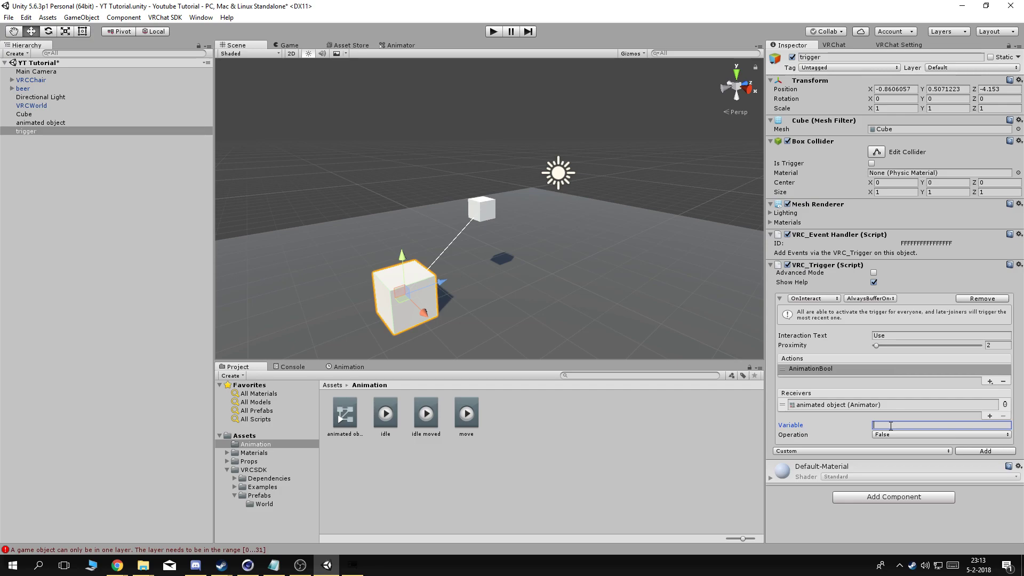
type("Animationone")
double_click(349, 415)
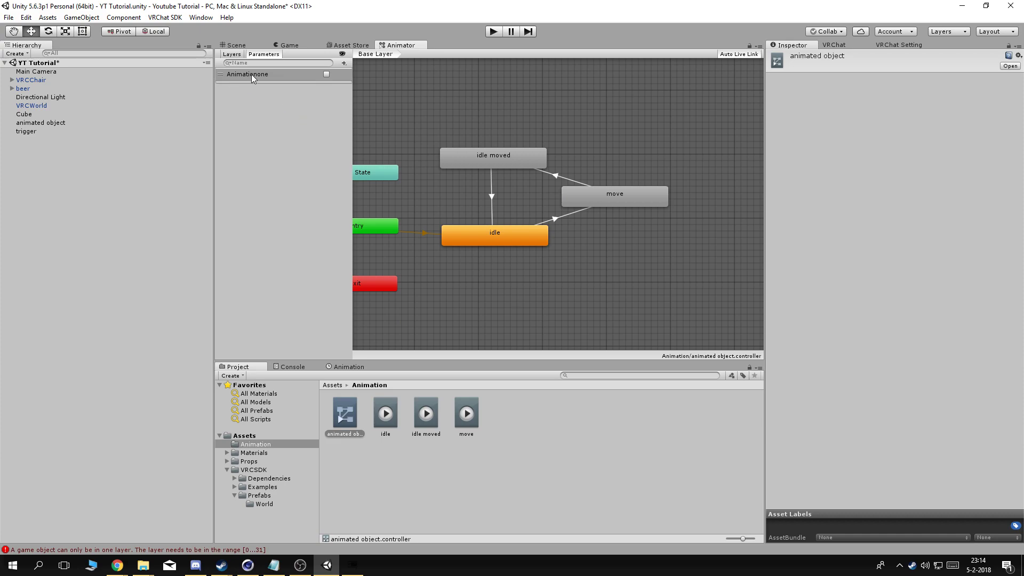
left_click(237, 47)
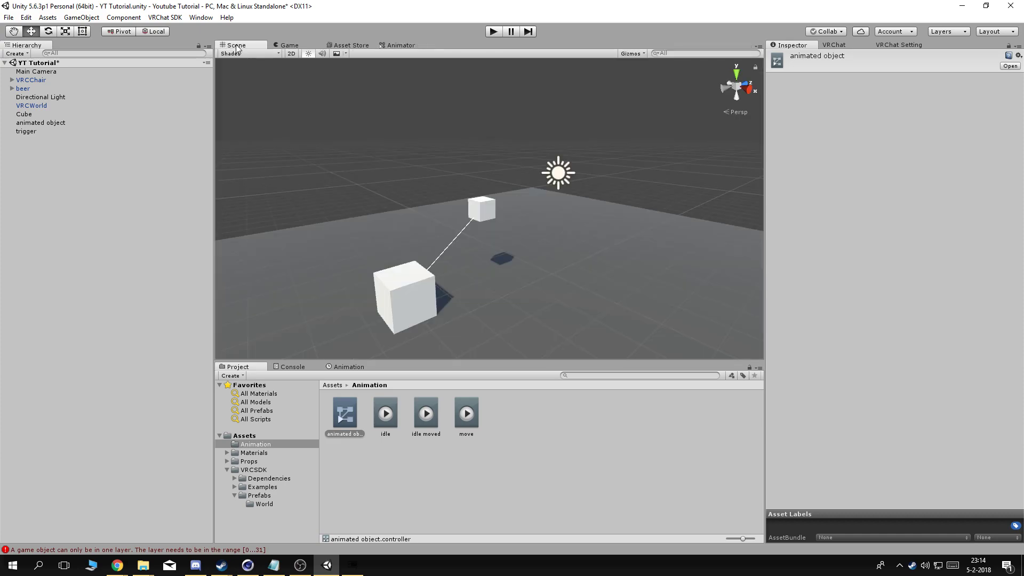
left_click(438, 291)
left_click(435, 292)
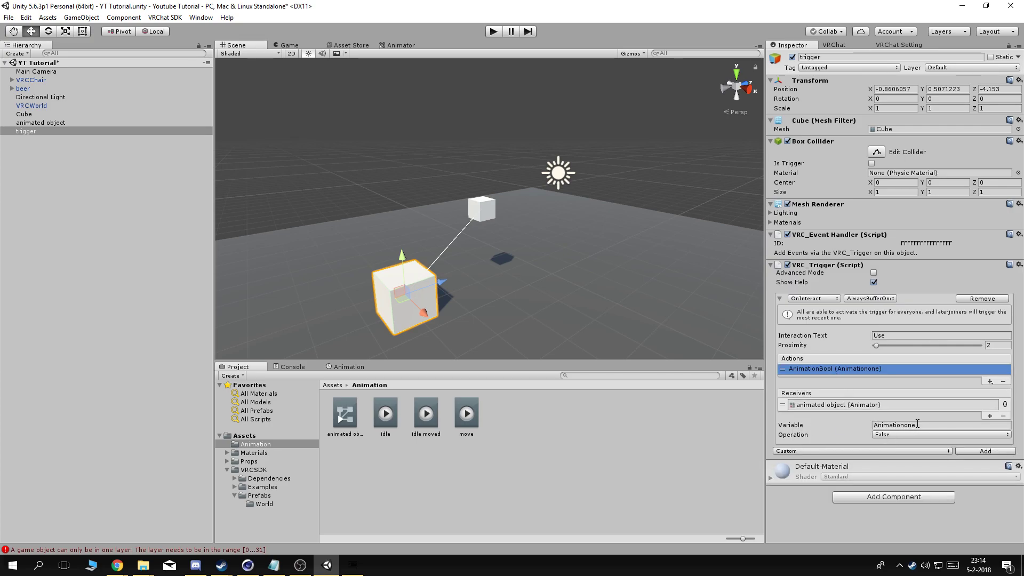
- Set the operation of the AnimationBool action to True
left_click(927, 425)
left_click(892, 434)
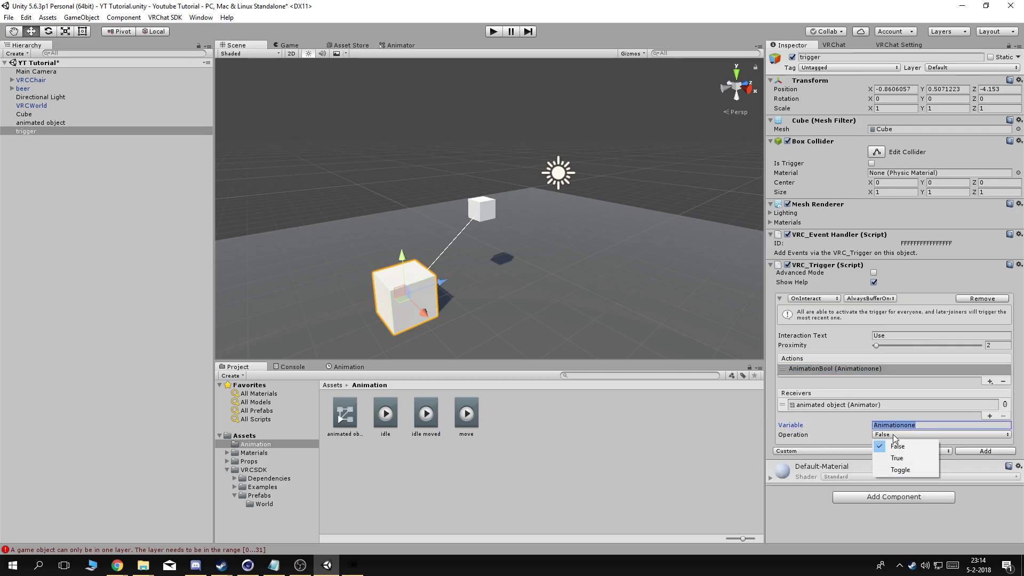
left_click(905, 458)
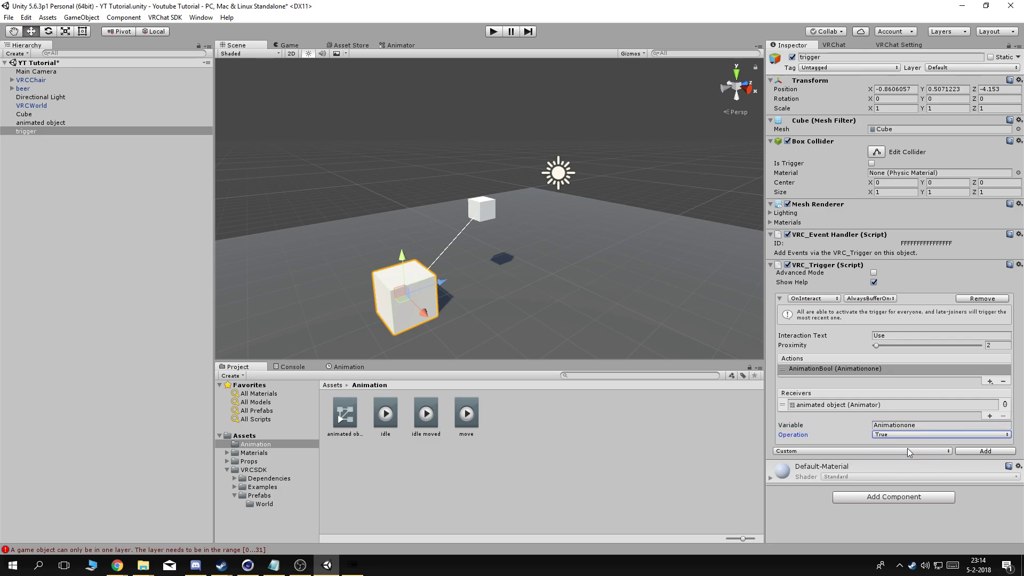
left_click(899, 435)
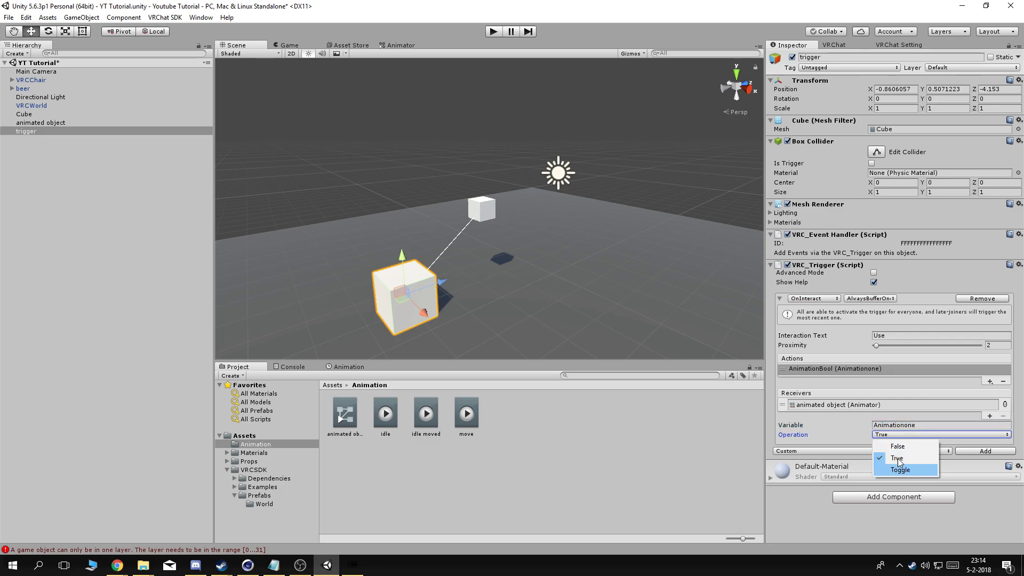
left_click(851, 427)
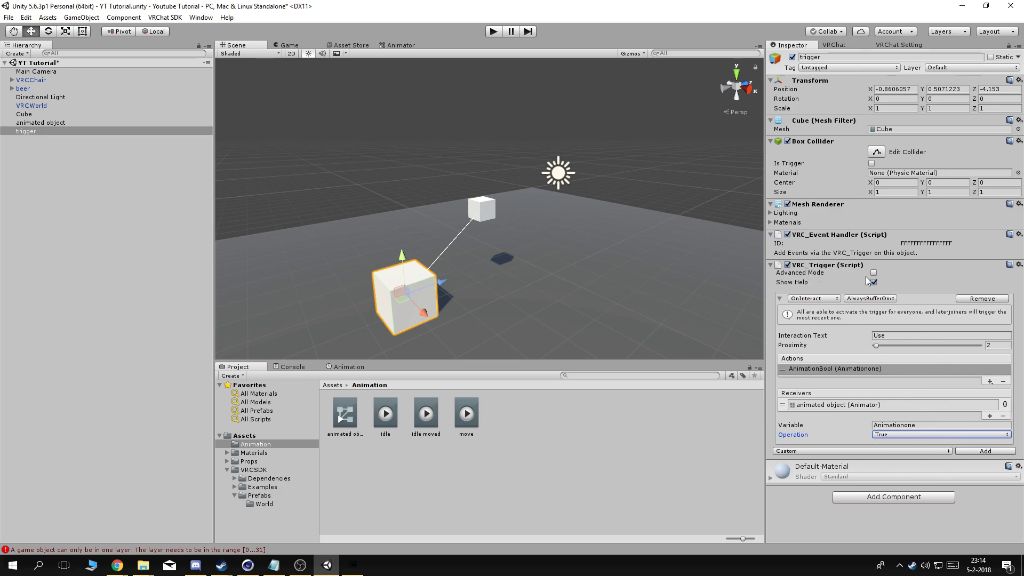
- Launch a new test build of the world and use the trigger cube in the VRChat client
left_click(837, 46)
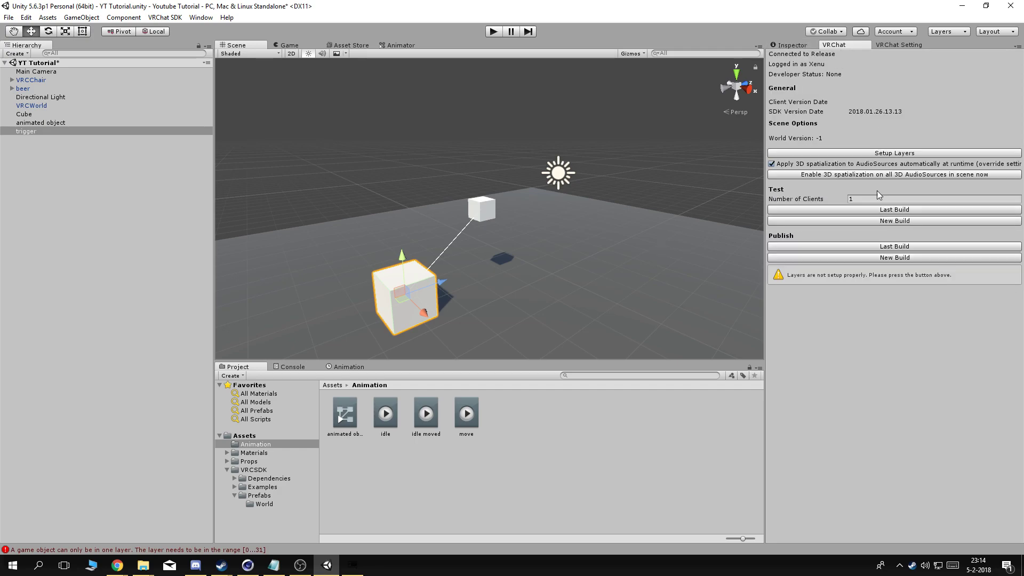
left_click(878, 219)
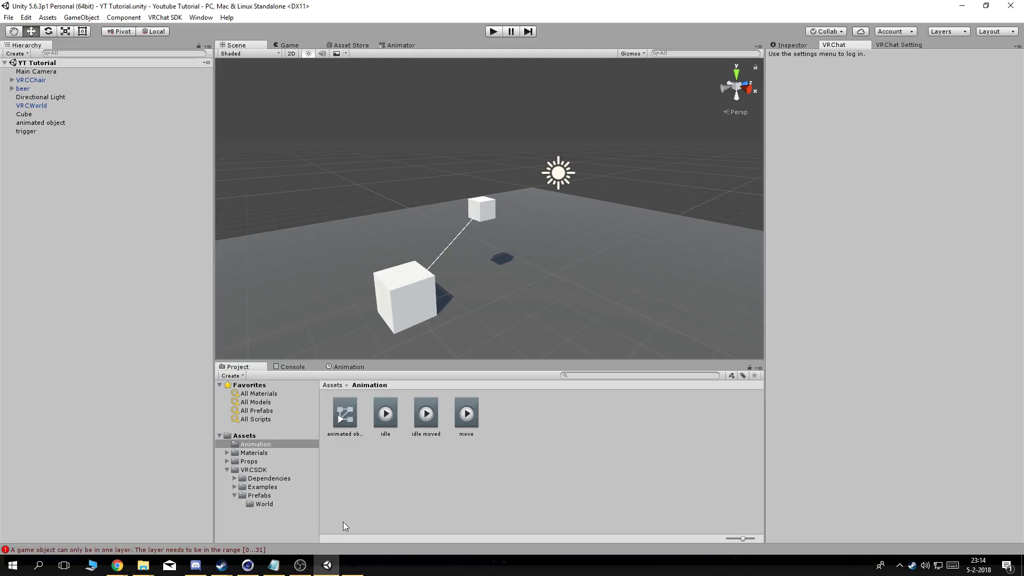
left_click(352, 565)
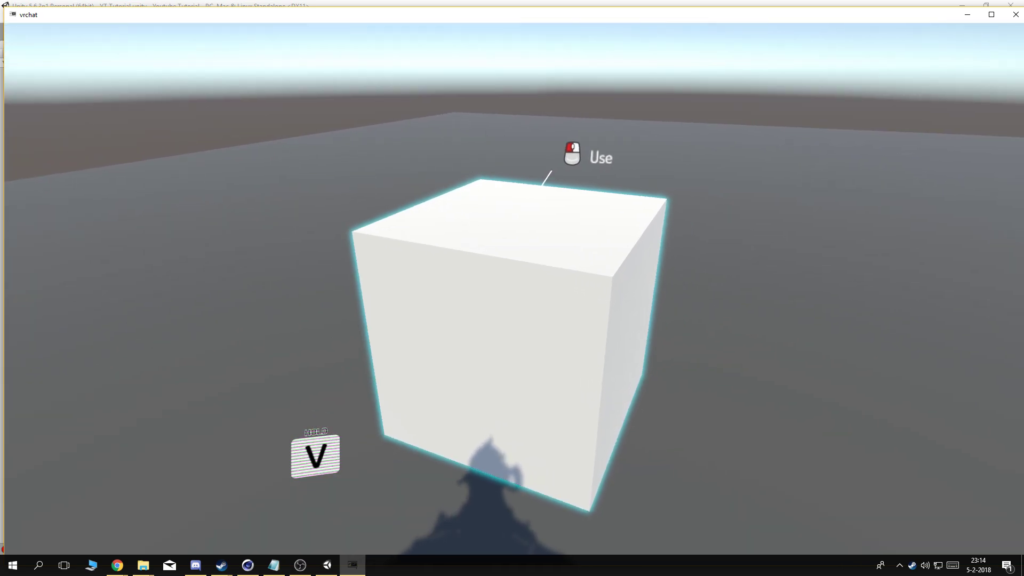
left_click(511, 287)
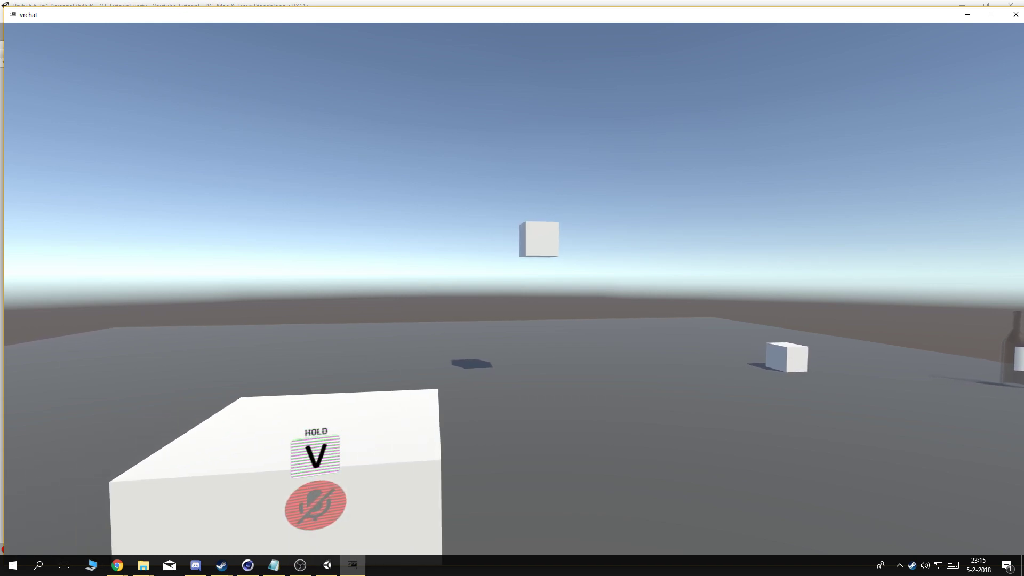
- Switch back to Unity and set the operation of the trigger cube's AnimationBool action to Toggle
key("alt+Tab")
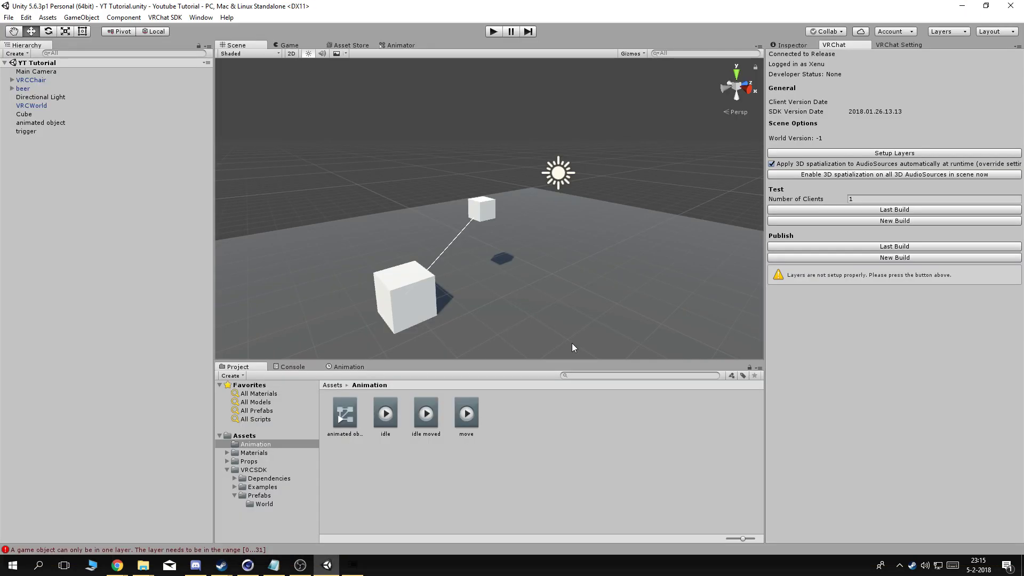
left_click(410, 291)
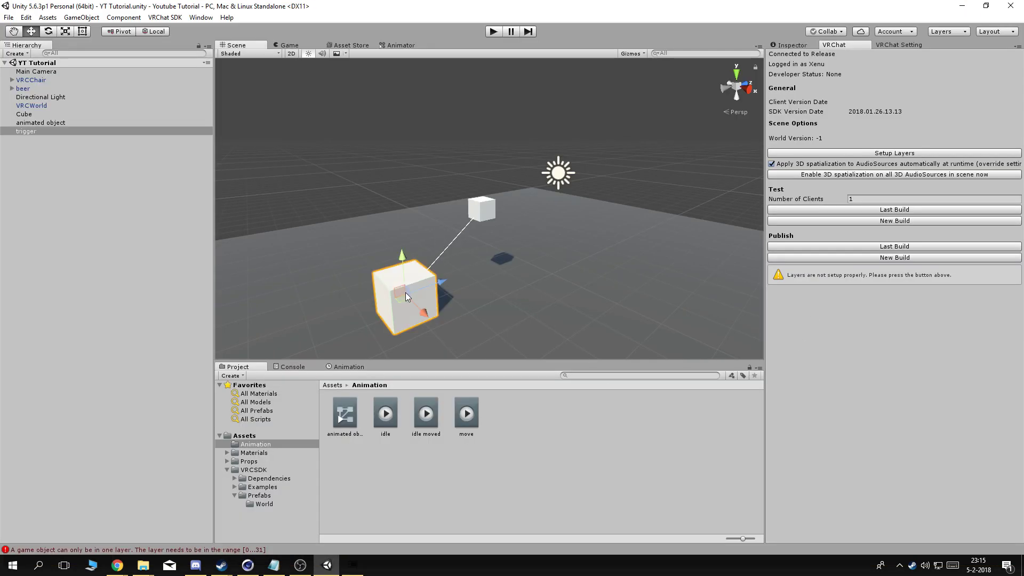
left_click(790, 46)
left_click(884, 372)
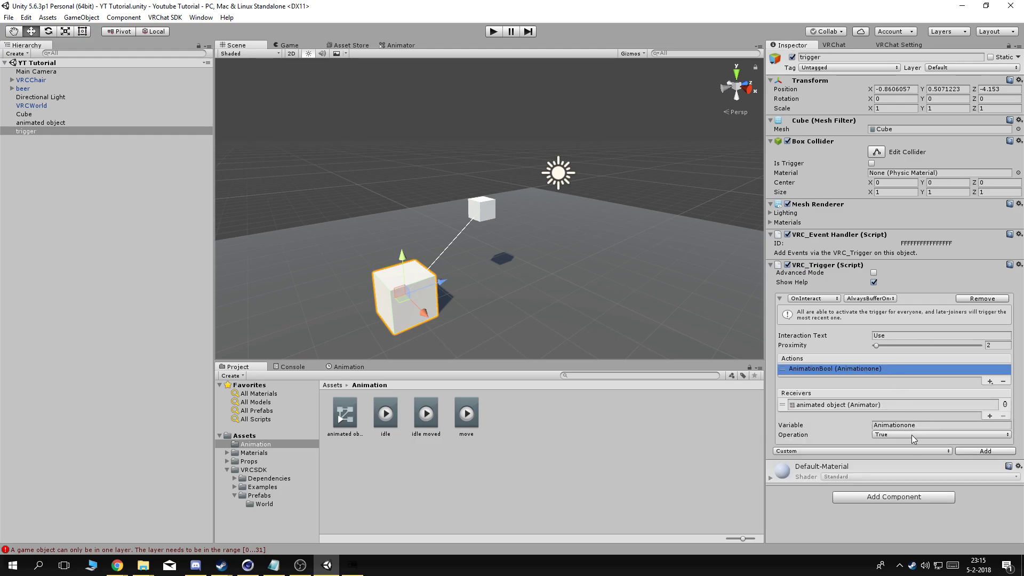
left_click(908, 438)
left_click(910, 467)
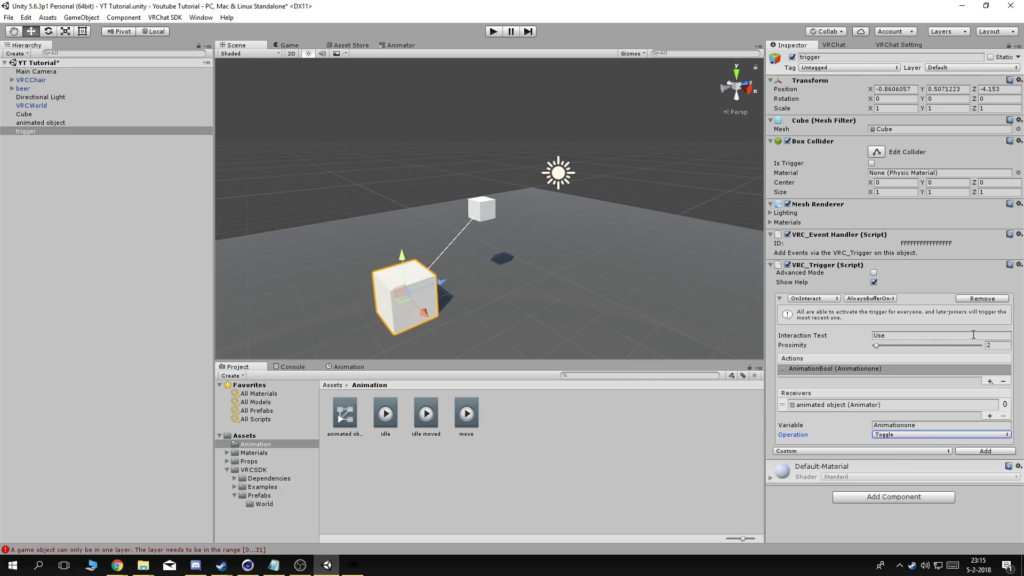
- Launch a new test build of the world, look around the animated cube in the VRChat client, and return to Unity
left_click(835, 45)
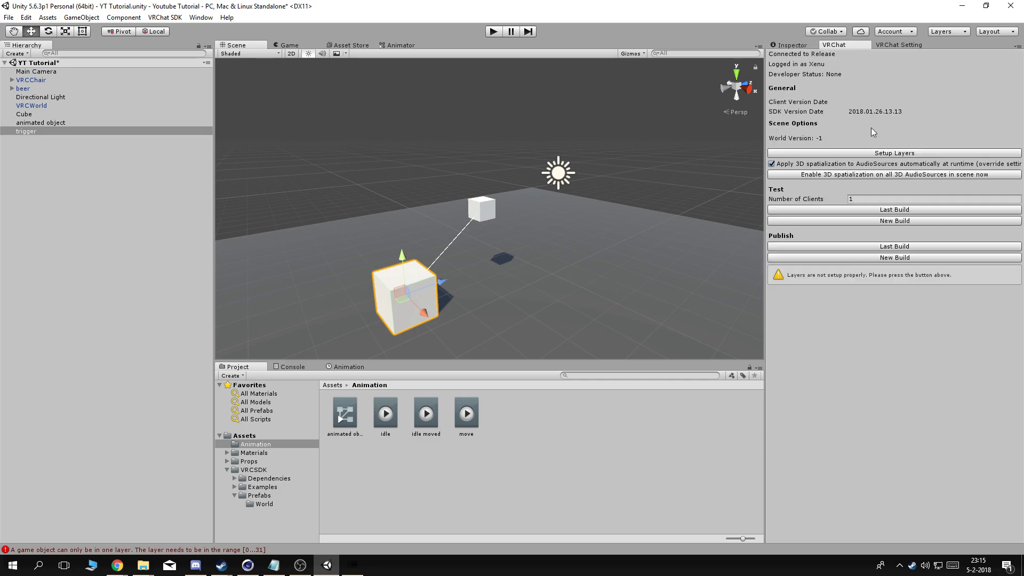
left_click(907, 220)
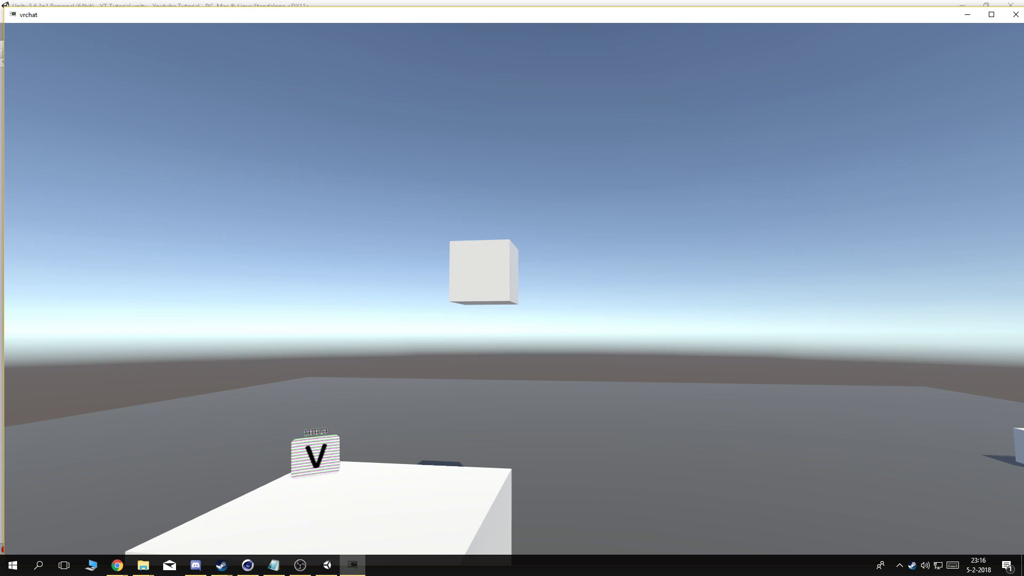
key("d")
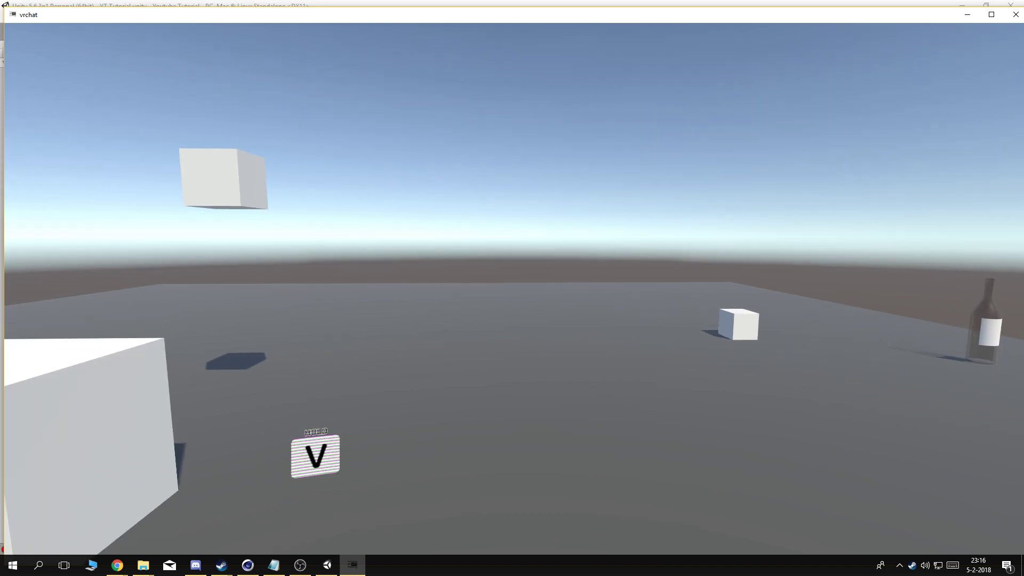
key("alt+Tab")
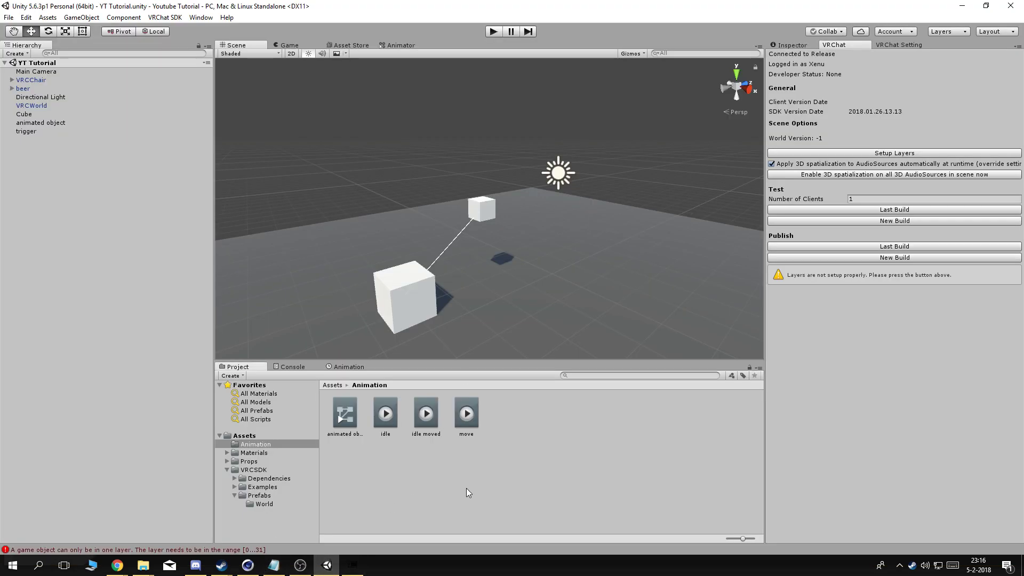
- Switch to Chrome and review the installation steps and launch options on the VRChat SDK Map Testbuild Launcher page, ending back in Unity
key("alt+Tab")
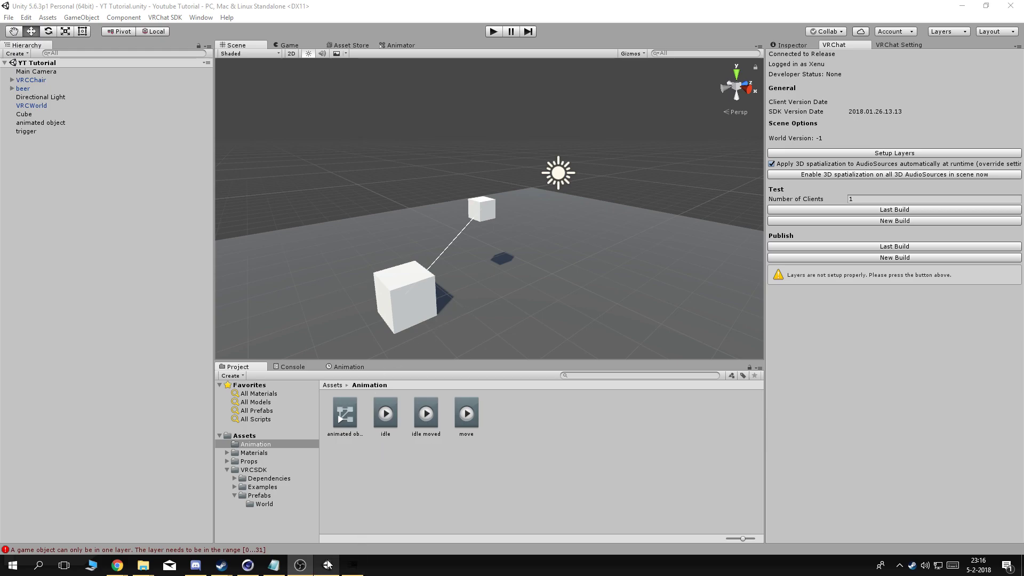
mouse_move(119, 564)
left_click(150, 536)
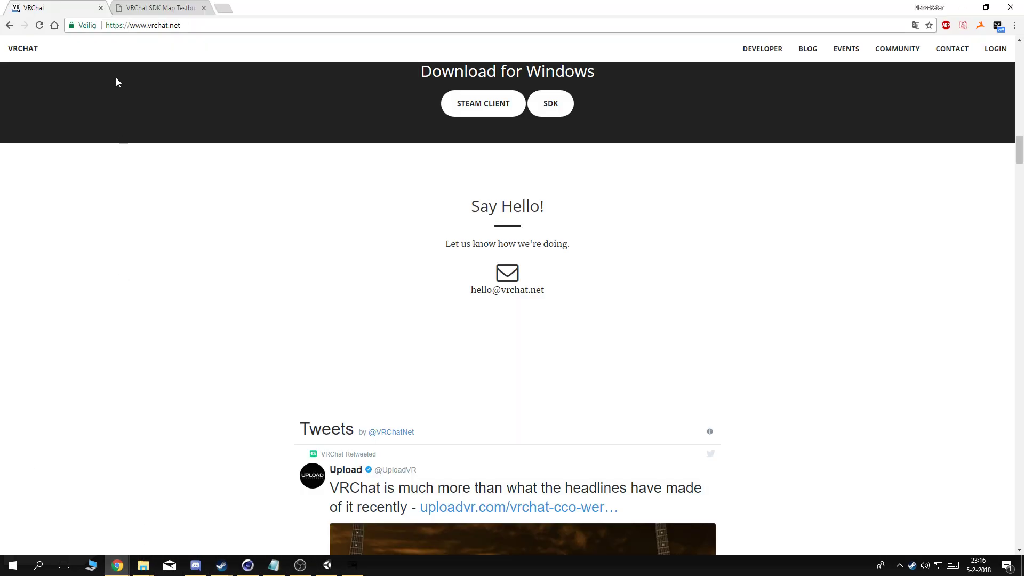
left_click(163, 9)
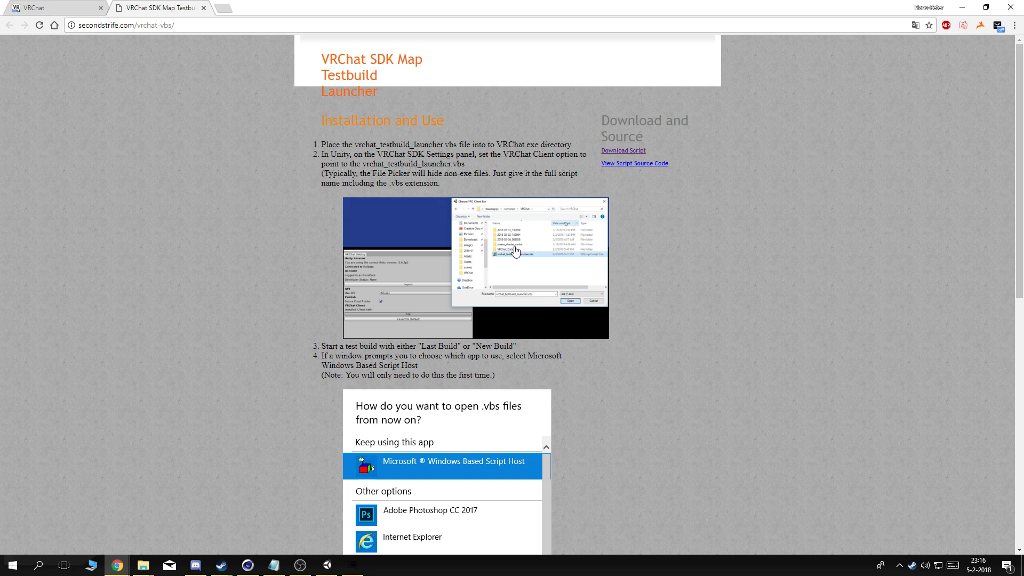
scroll(422, 167, "down", 10)
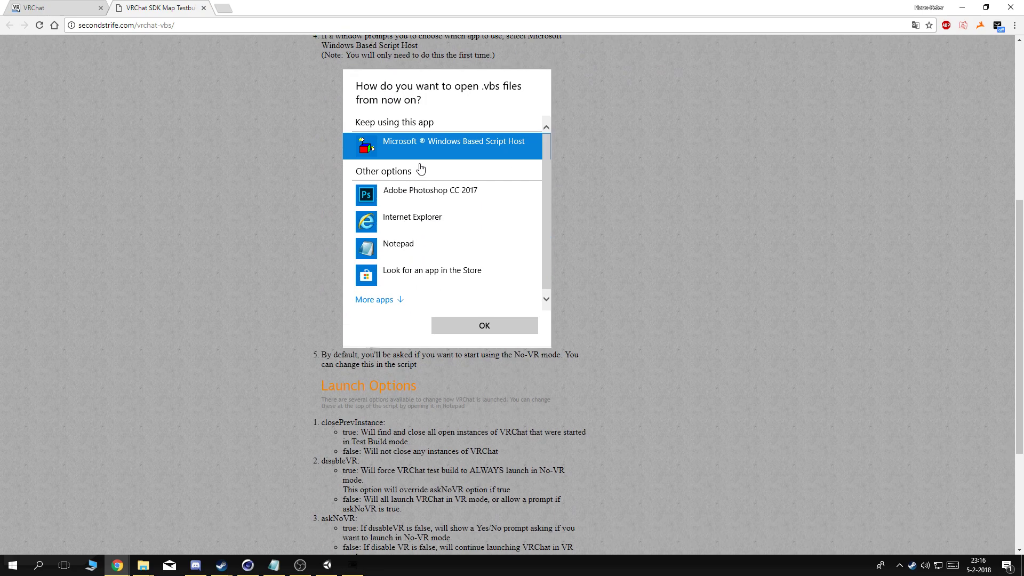
scroll(471, 212, "up", 8)
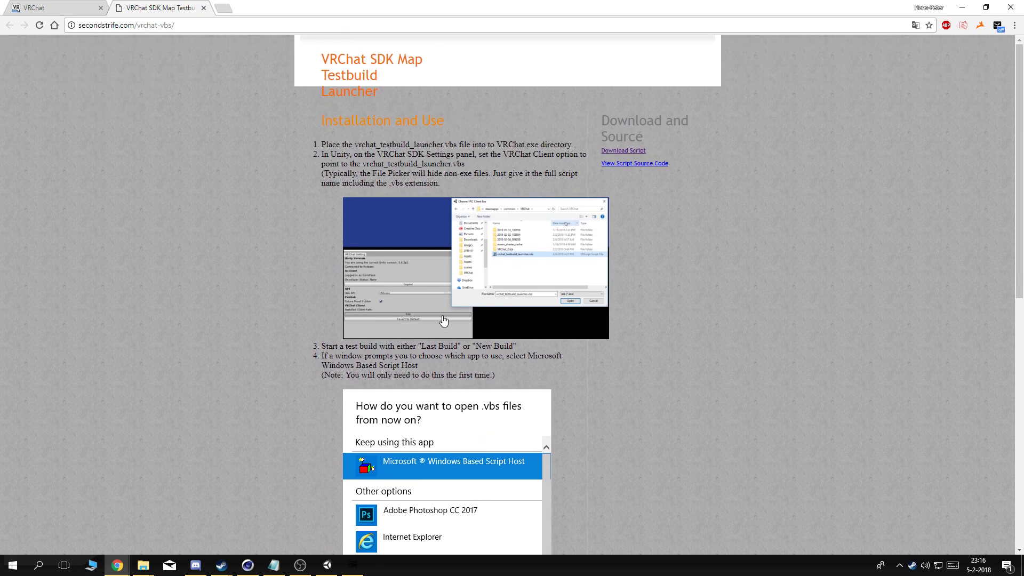
scroll(589, 338, "down", 8)
scroll(551, 389, "up", 8)
scroll(545, 289, "down", 8)
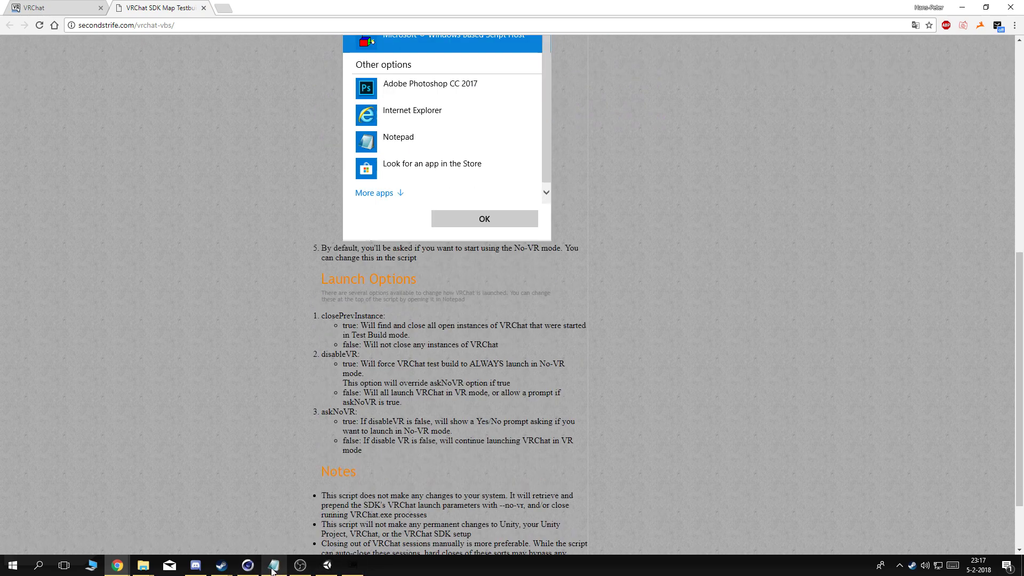
mouse_move(278, 566)
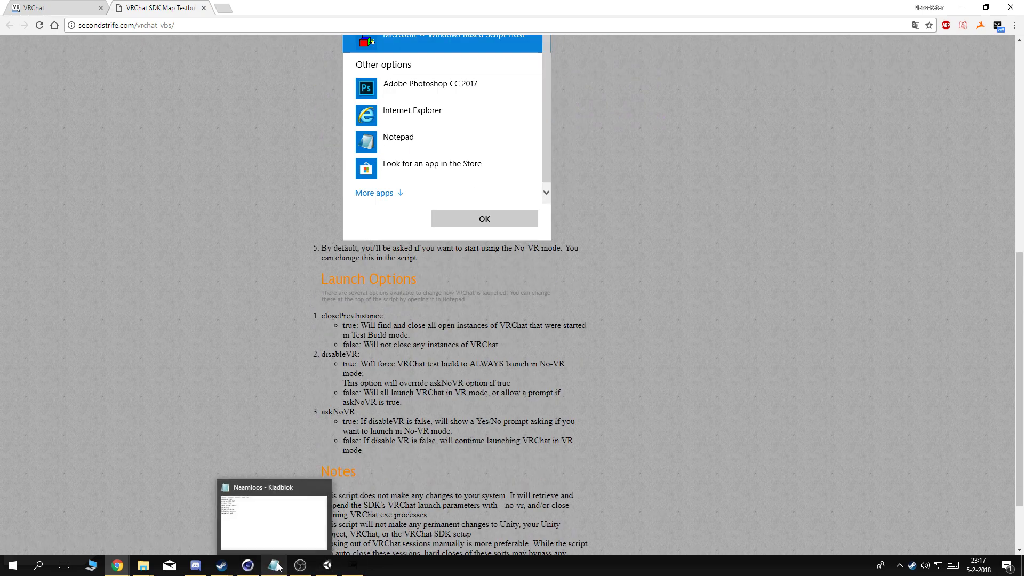
left_click(327, 565)
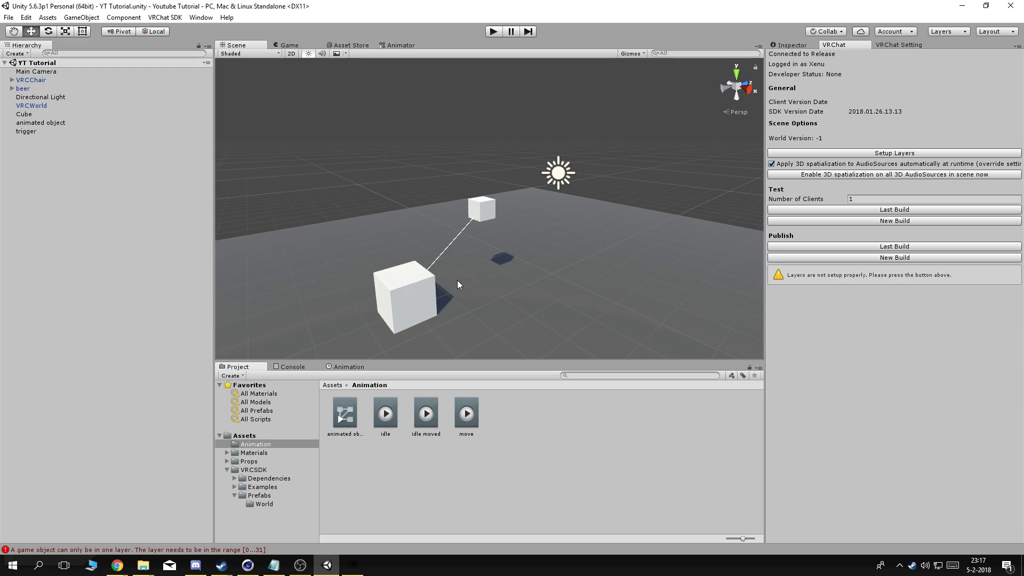
mouse_move(350, 569)
mouse_move(197, 566)
key("alt+Tab")
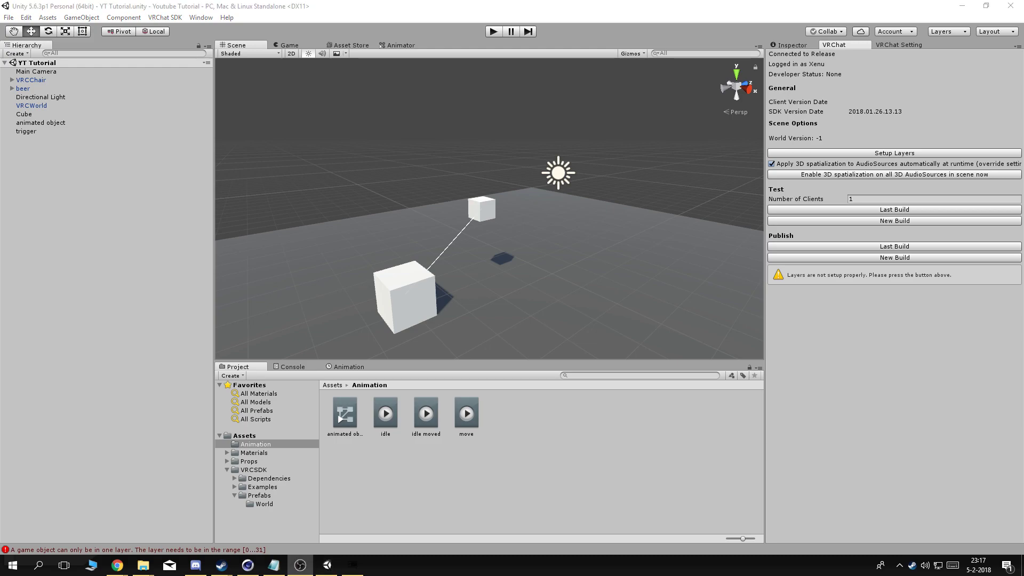